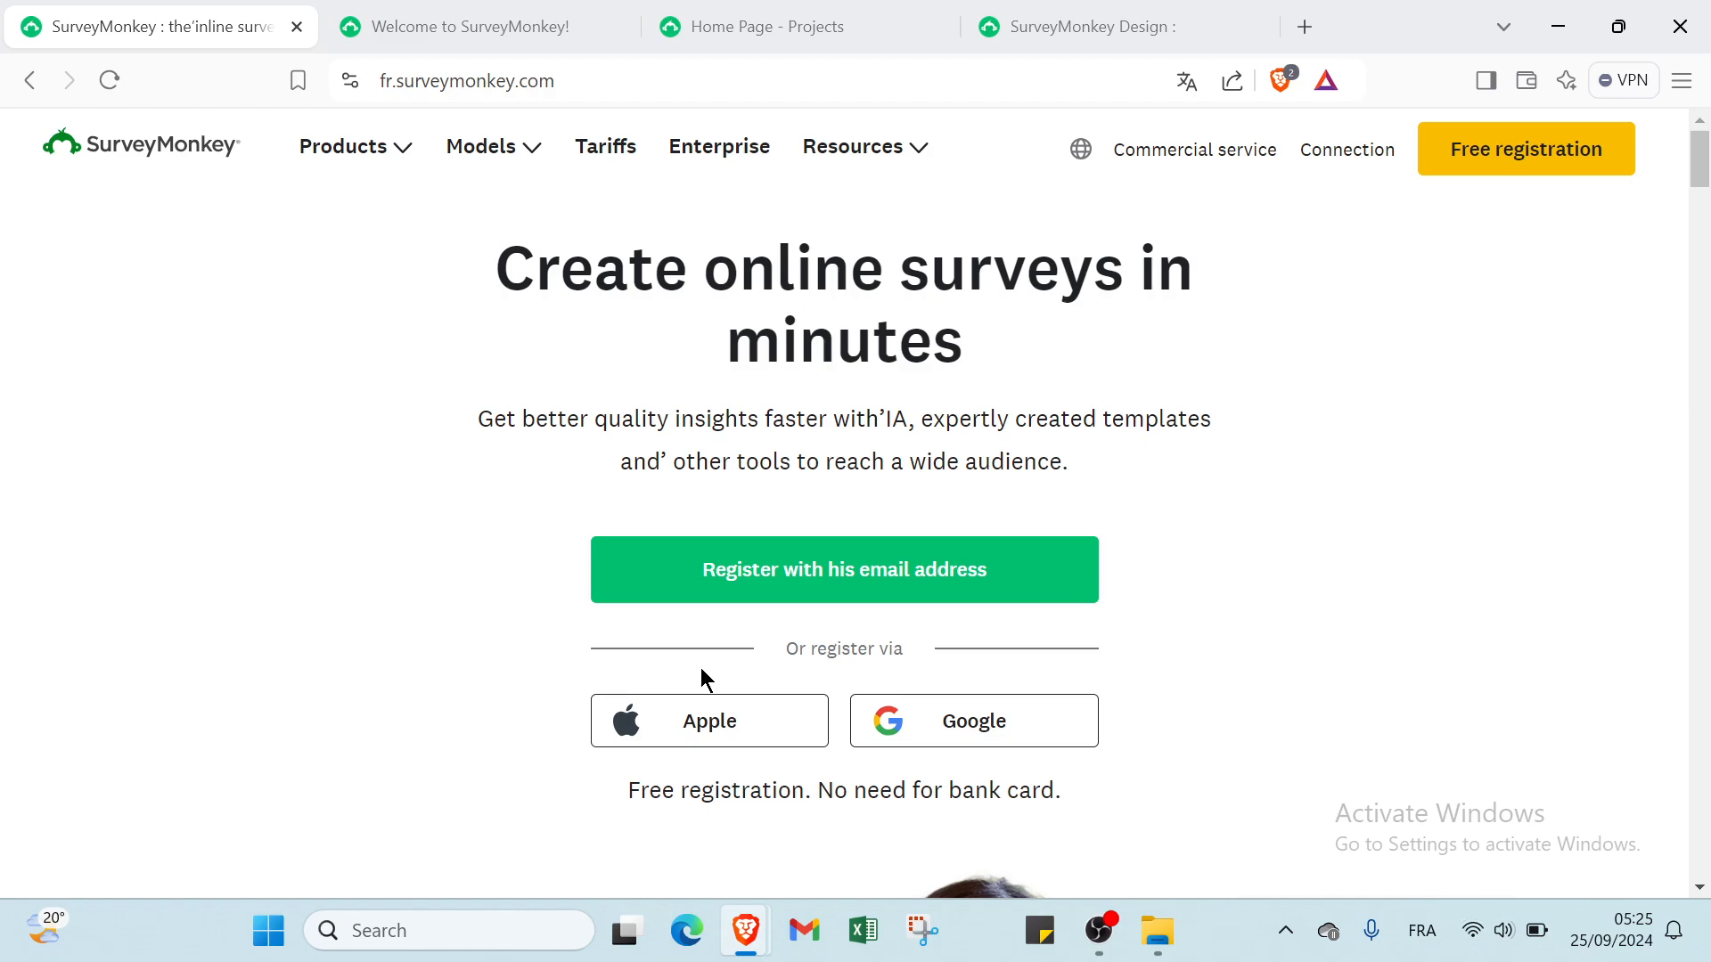
- Look over the SurveyMonkey home page's registration options and product preview
{"action": "scroll", "coordinate": [704, 682], "scroll_direction": "down", "scroll_amount": 4}
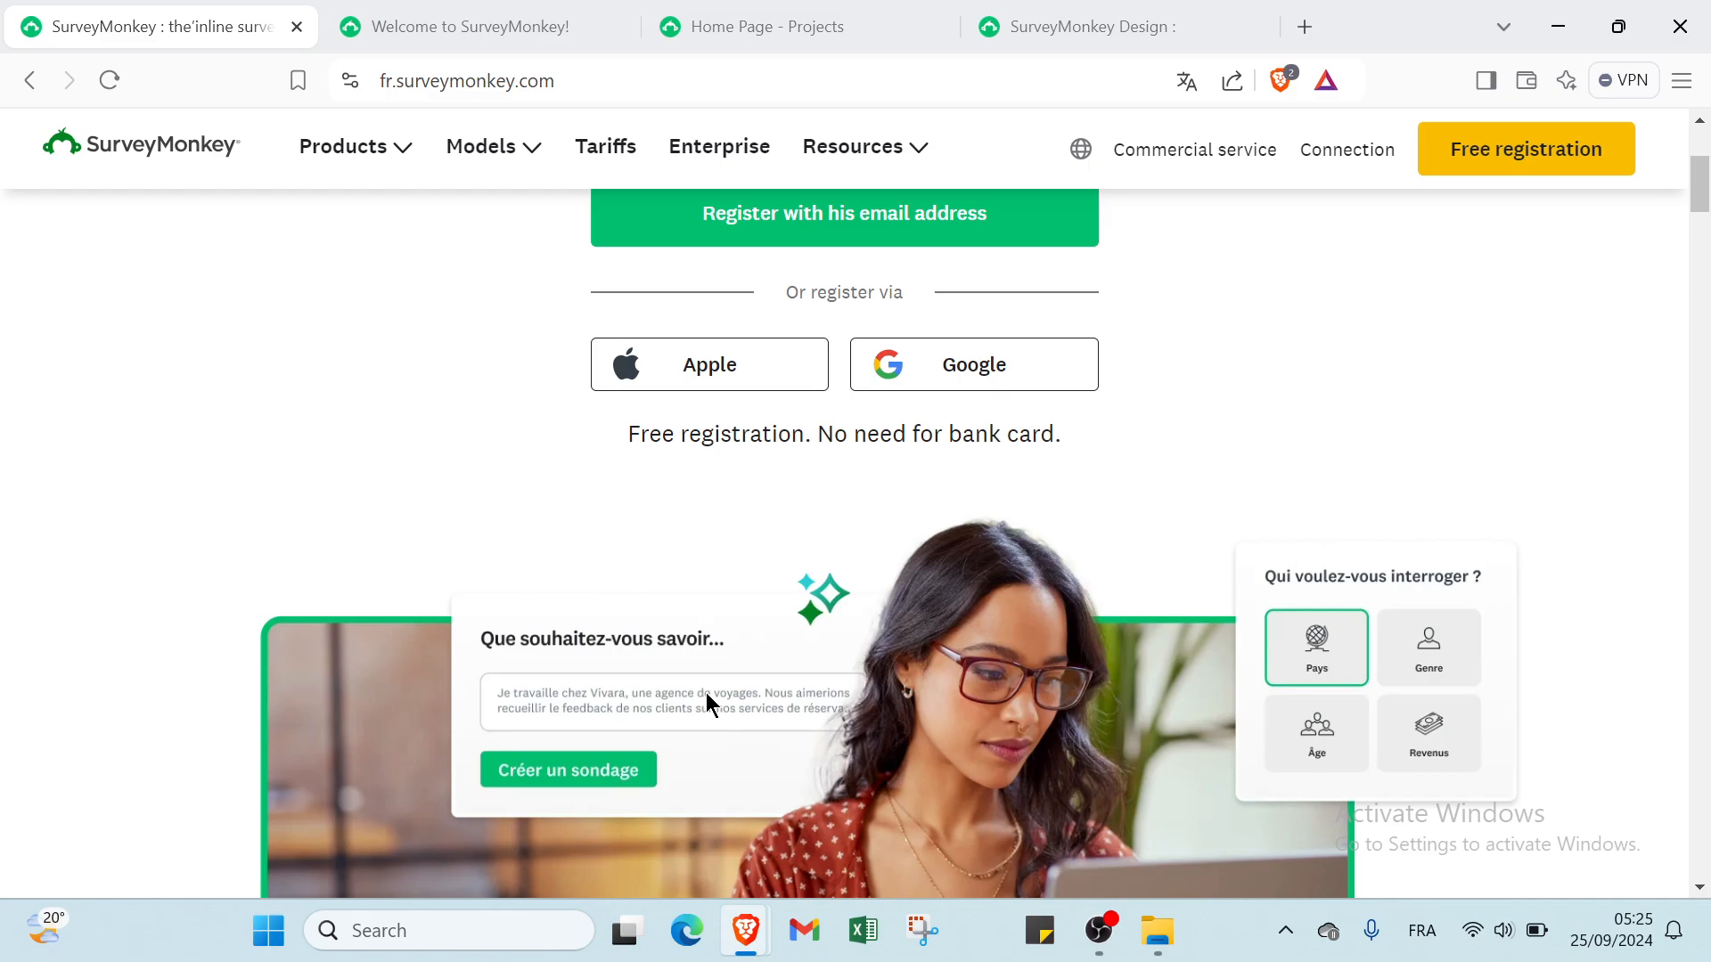
{"action": "scroll", "coordinate": [707, 695], "scroll_direction": "down", "scroll_amount": 3}
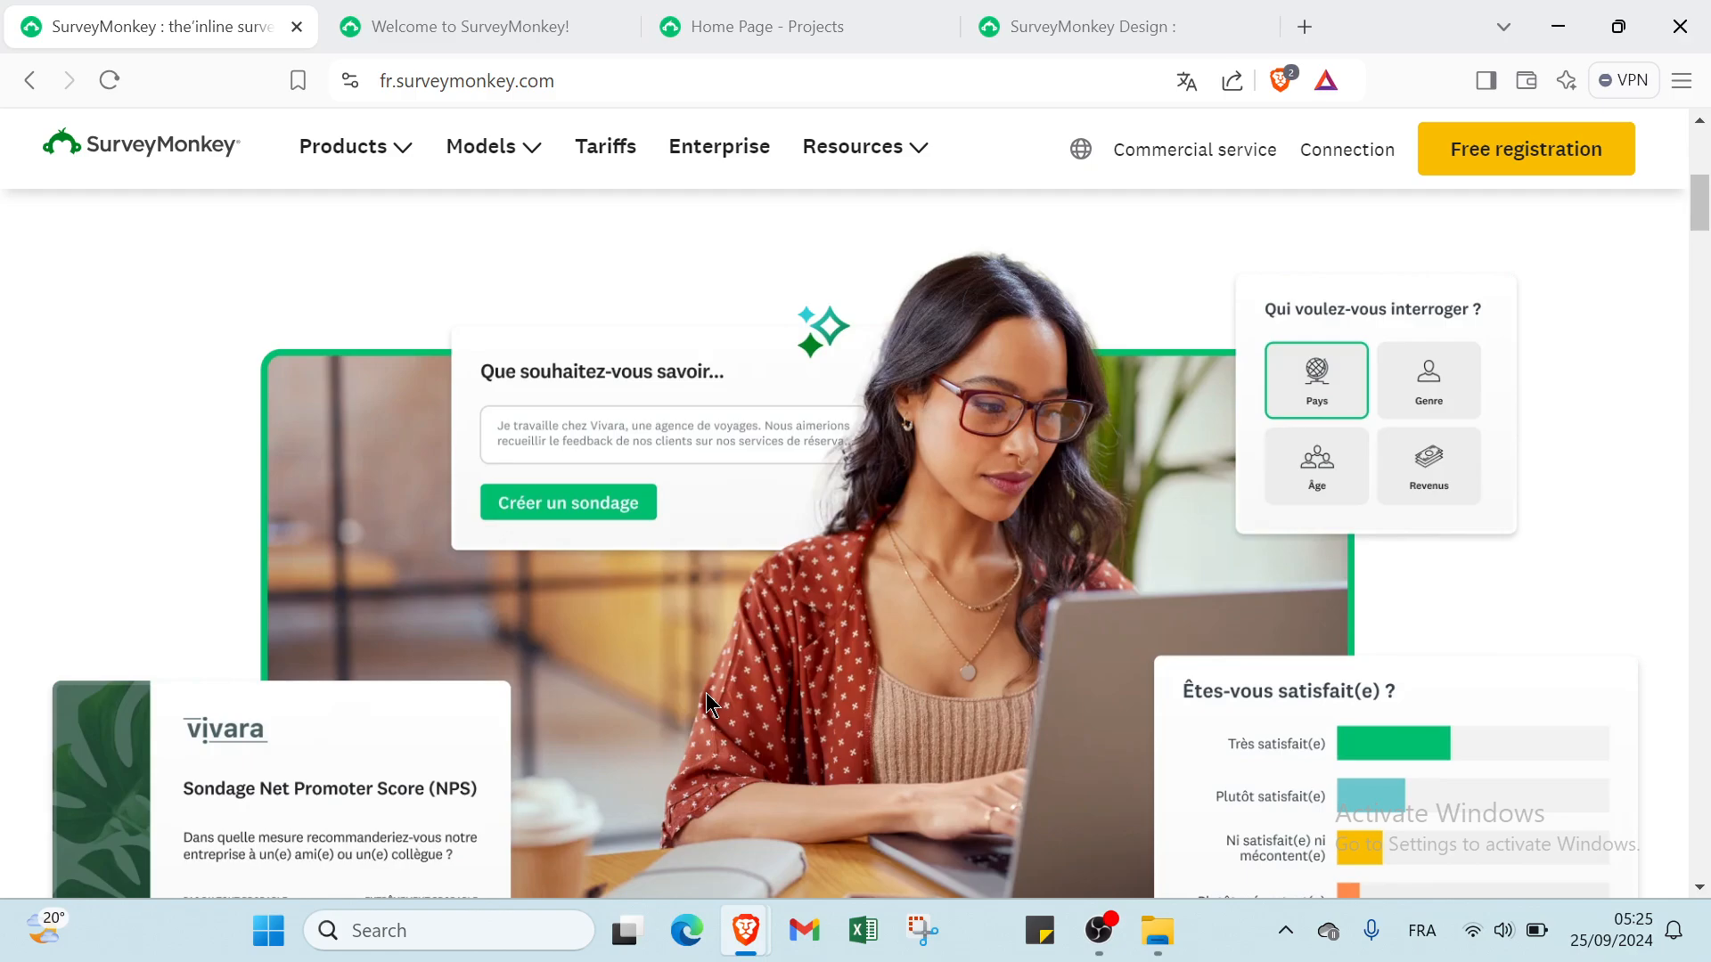
{"action": "scroll", "coordinate": [706, 693], "scroll_direction": "down", "scroll_amount": 2}
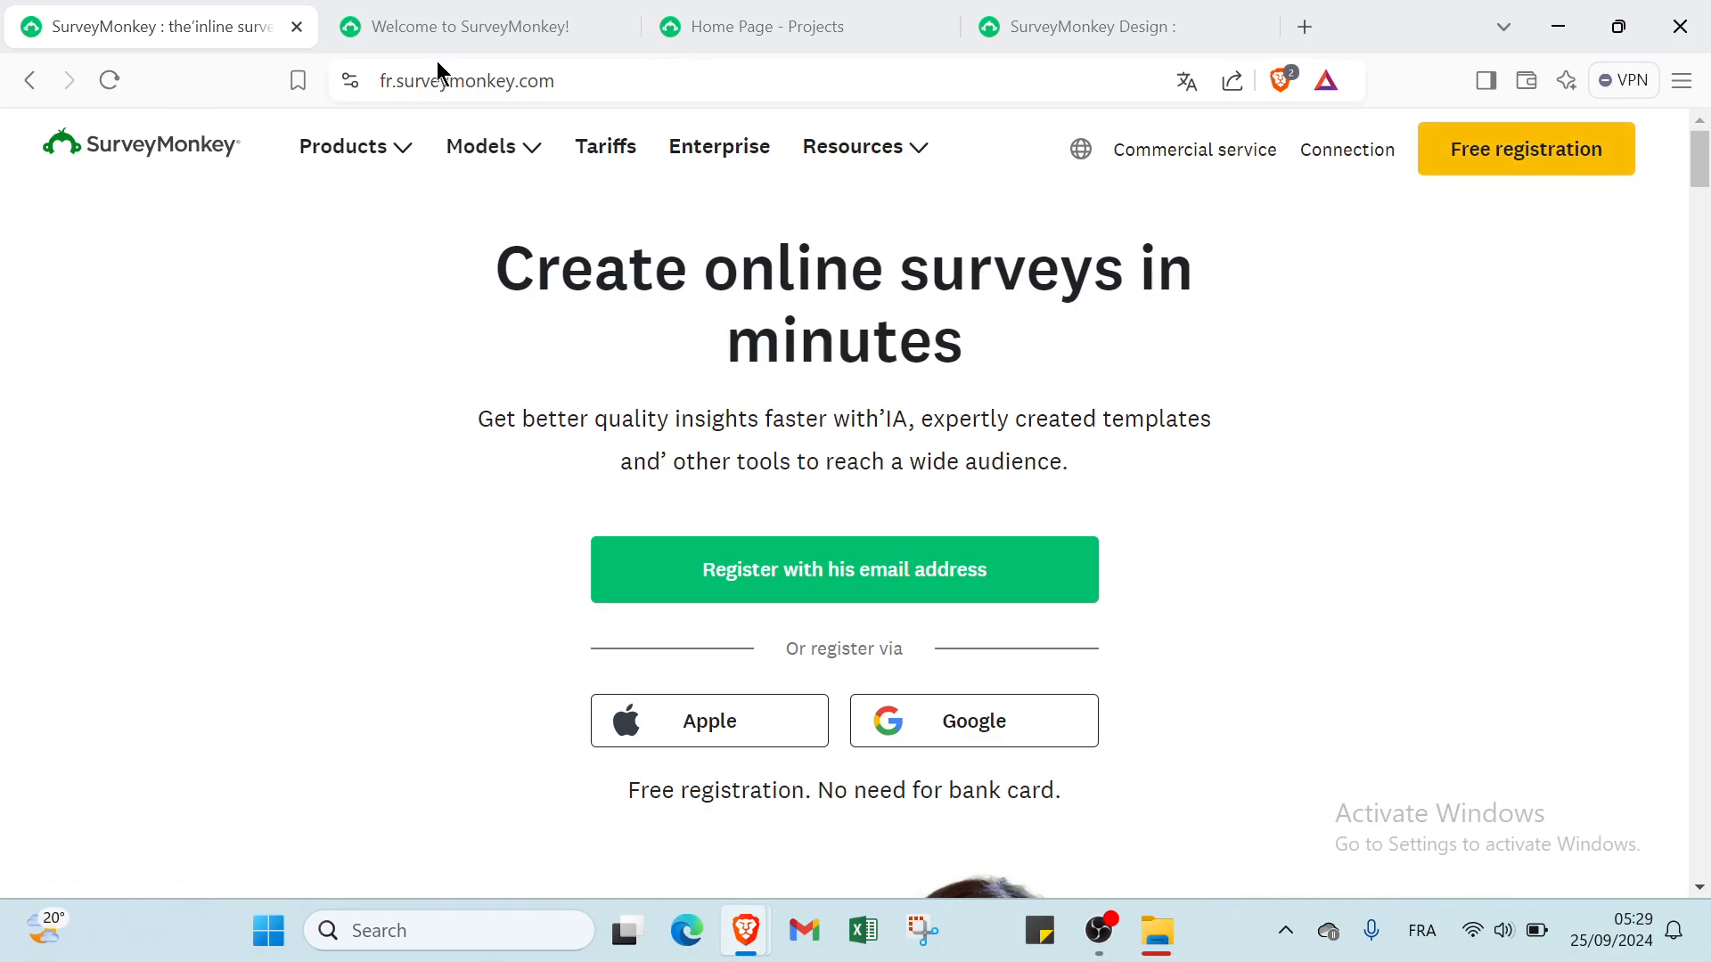
- Close the SurveyMonkey home, welcome and Home Page - Projects pages, leaving only the untitled survey's design page open
{"action": "left_click", "coordinate": [441, 31]}
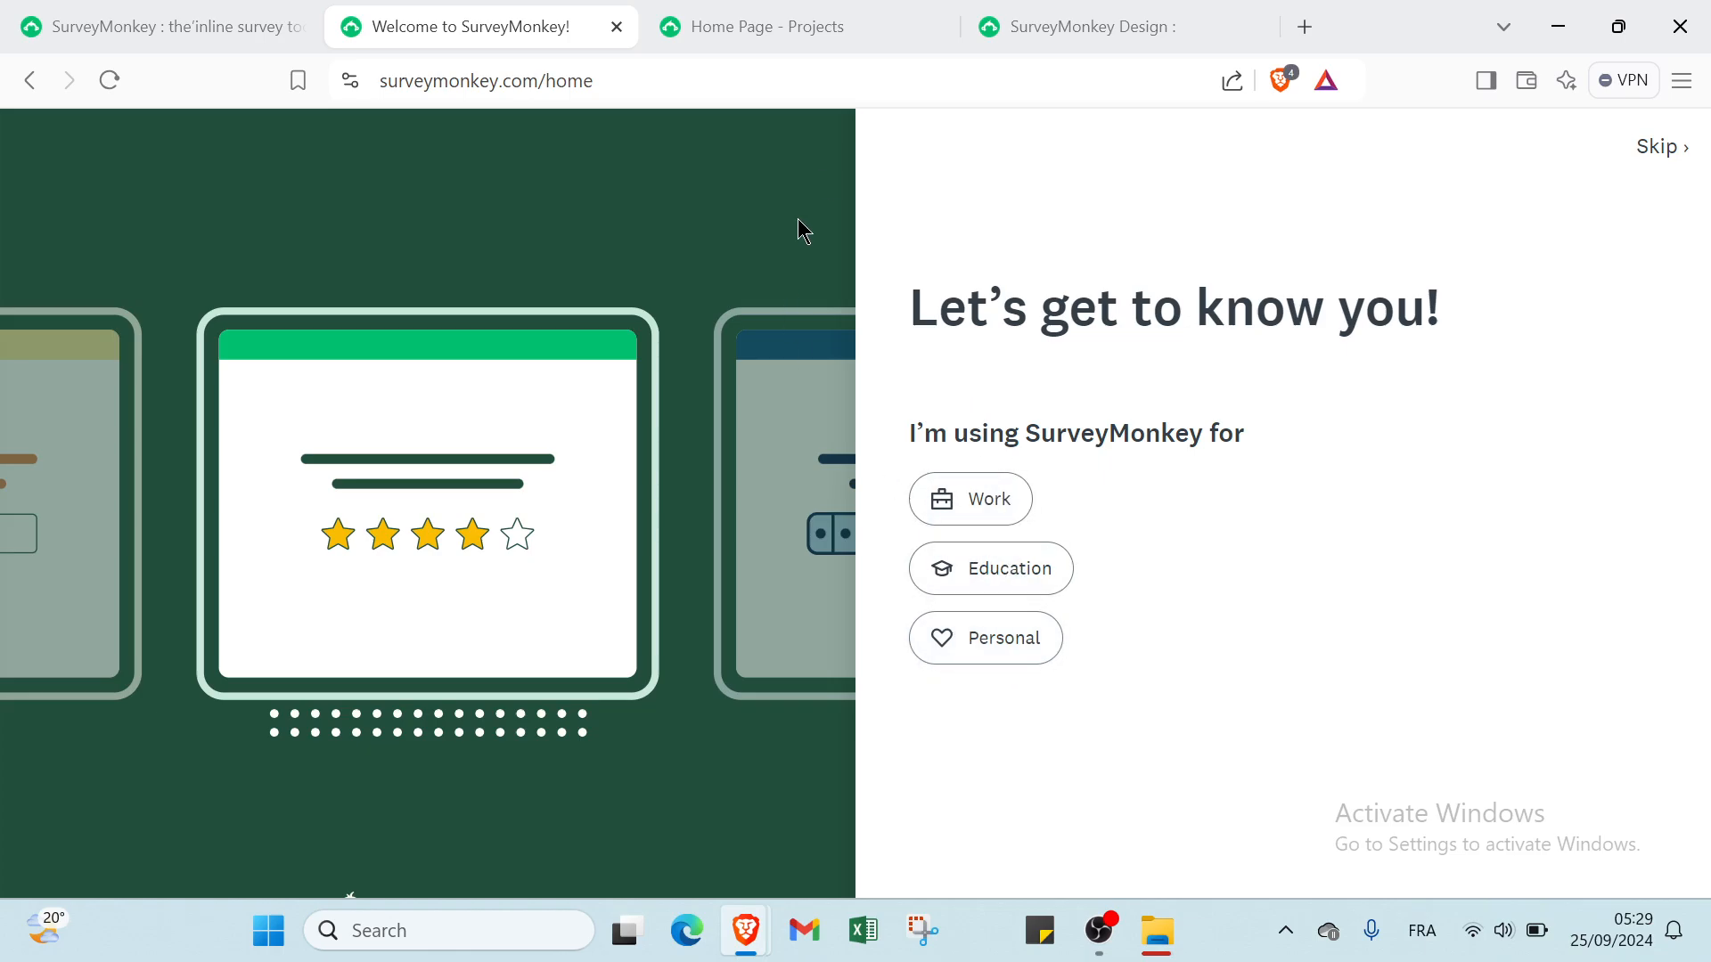
{"action": "left_click", "coordinate": [736, 21]}
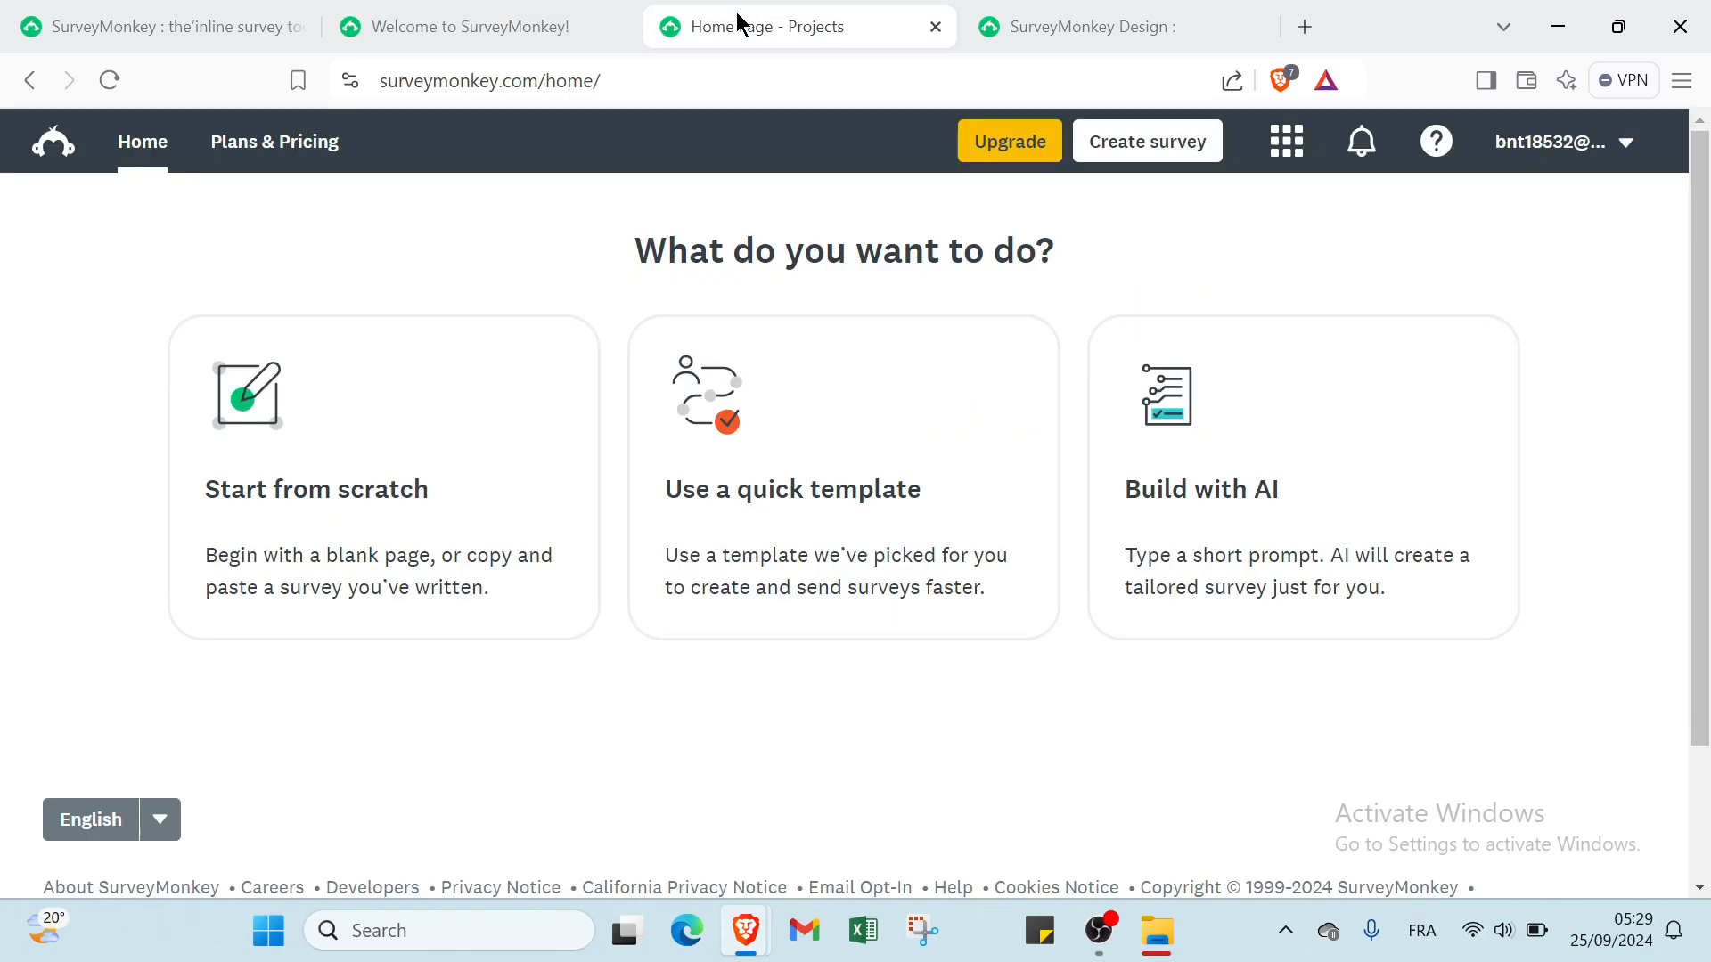
{"action": "left_click", "coordinate": [616, 27]}
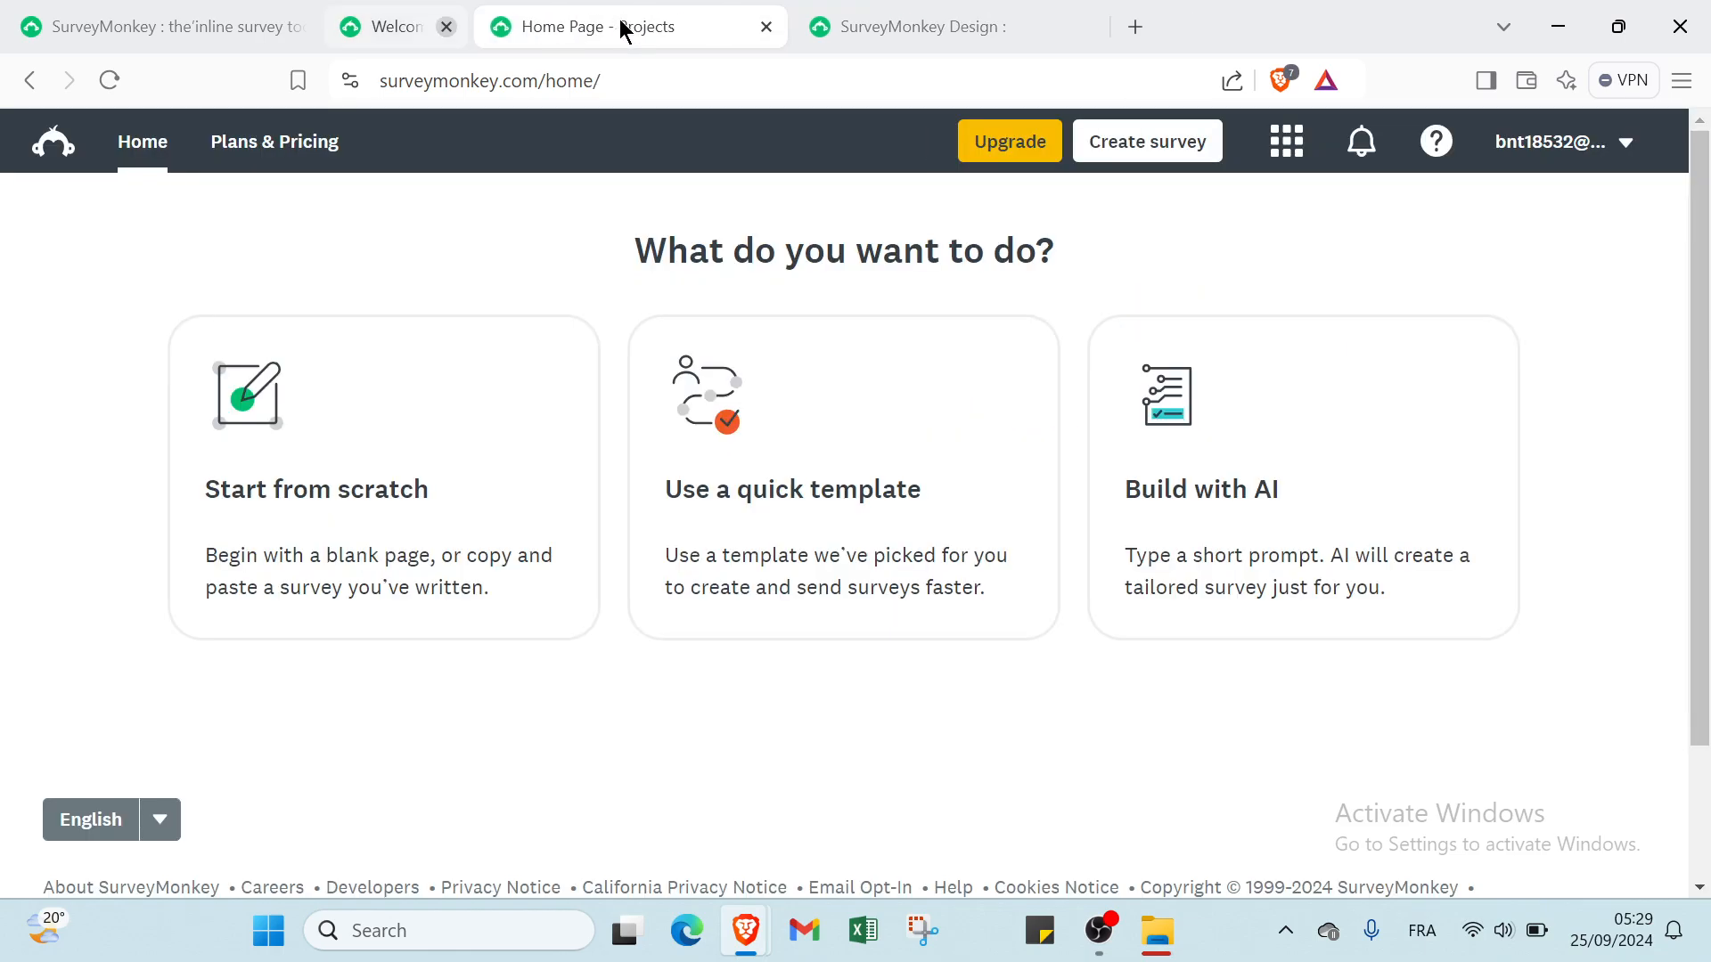
{"action": "left_click", "coordinate": [297, 26]}
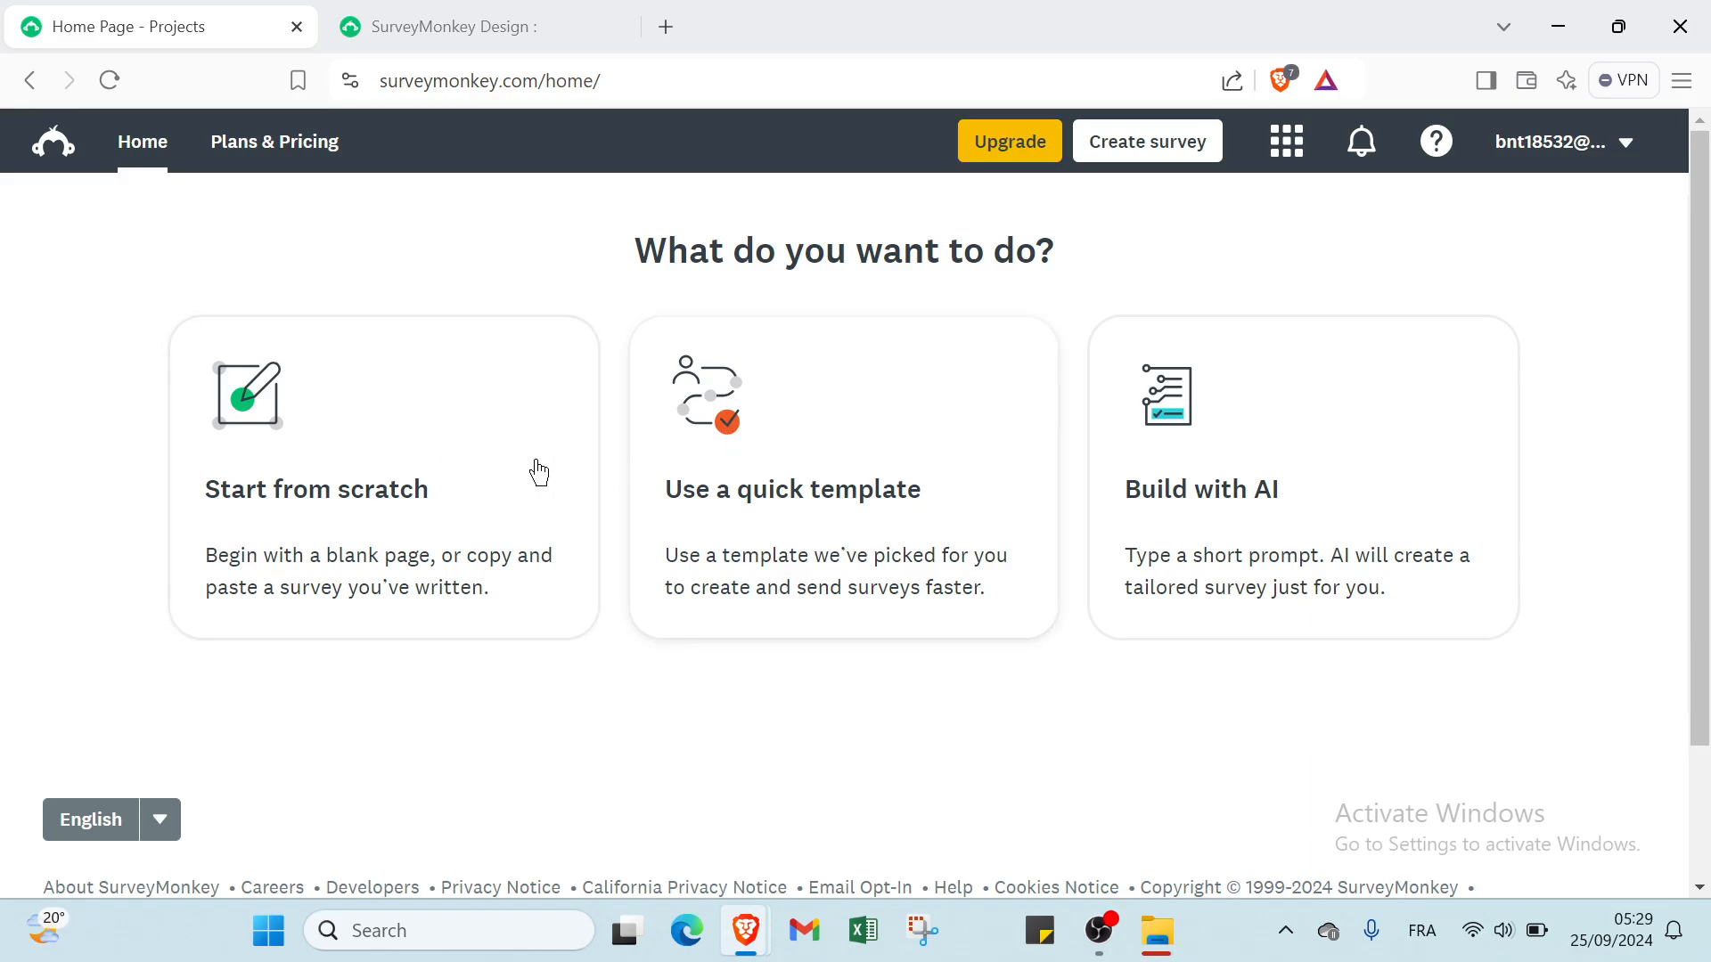
{"action": "left_click", "coordinate": [297, 28]}
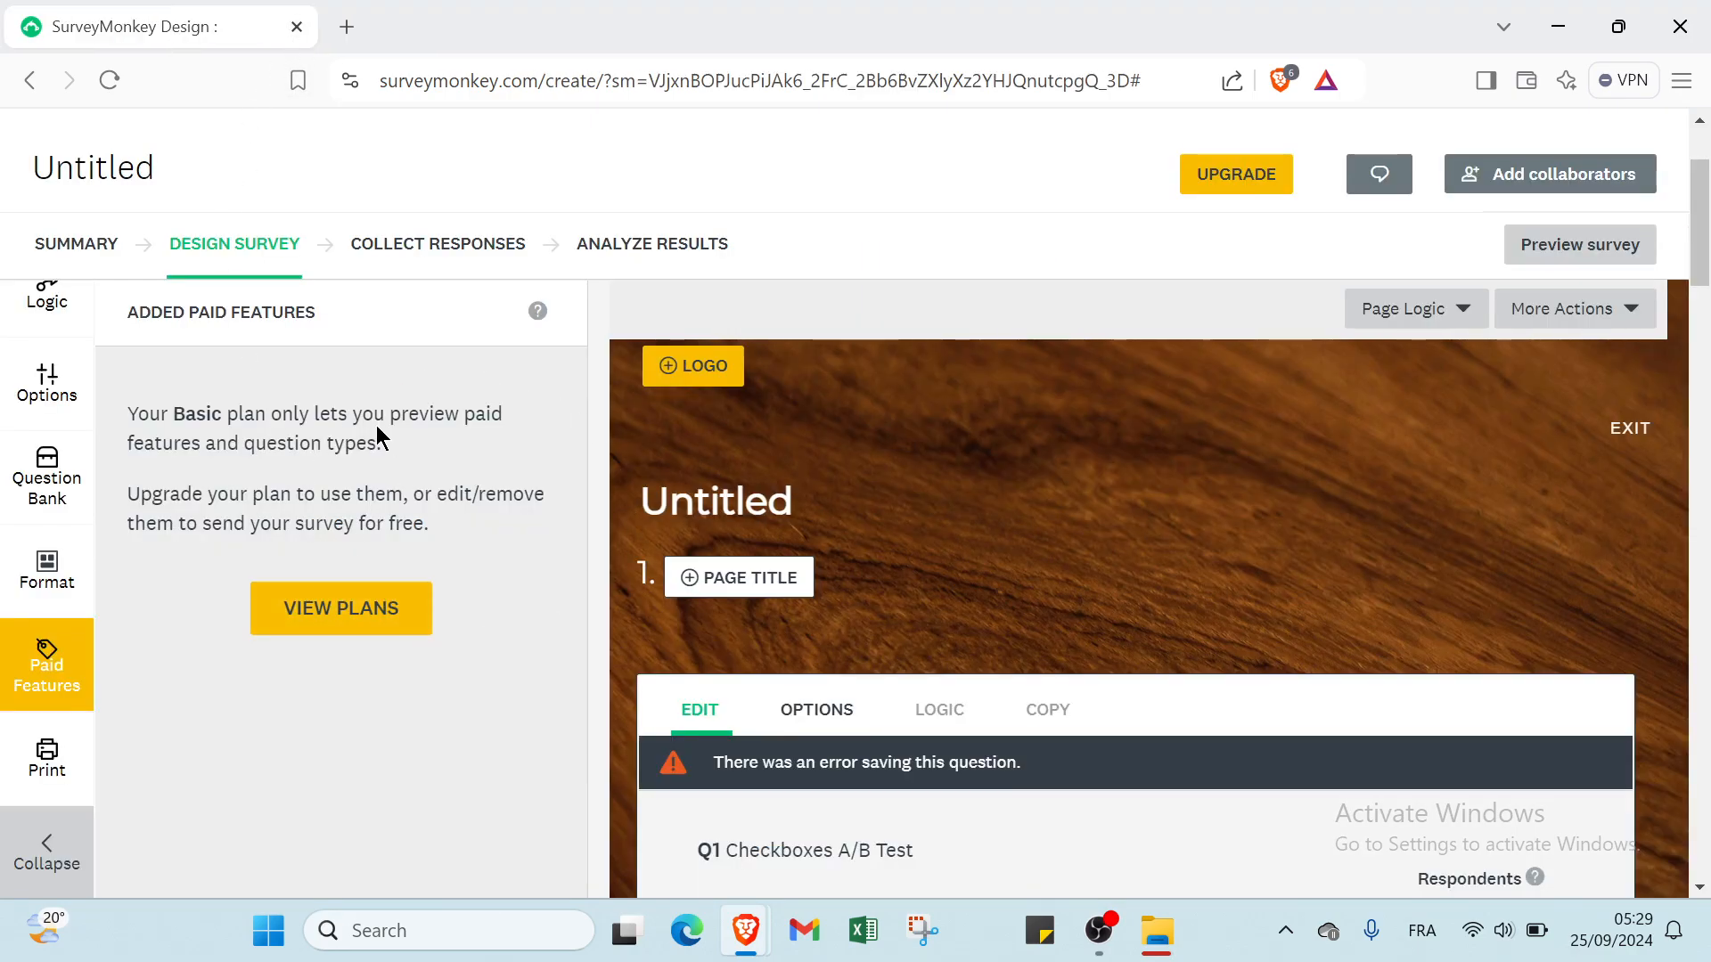
- Examine the Q1 Checkboxes A/B Test question's variant fields and their respondent percentages in the survey design
{"action": "scroll", "coordinate": [1046, 234], "scroll_direction": "up", "scroll_amount": 2}
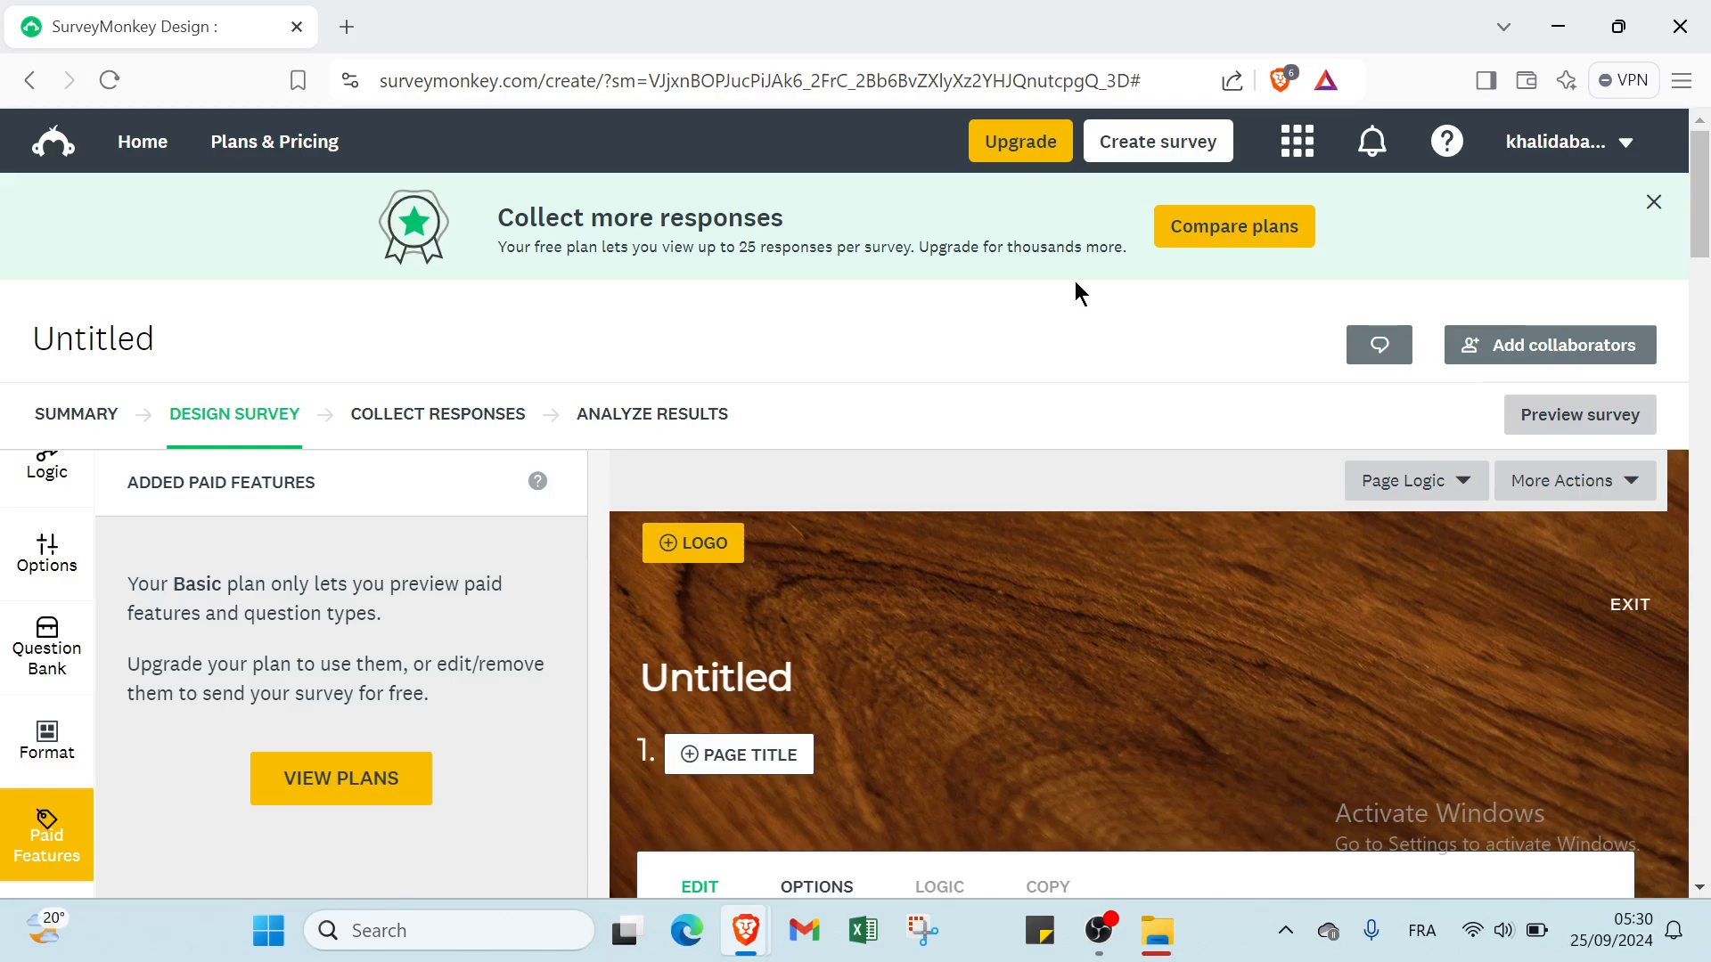
{"action": "scroll", "coordinate": [1243, 399], "scroll_direction": "down", "scroll_amount": 5}
{"action": "scroll", "coordinate": [1258, 428], "scroll_direction": "down", "scroll_amount": 4}
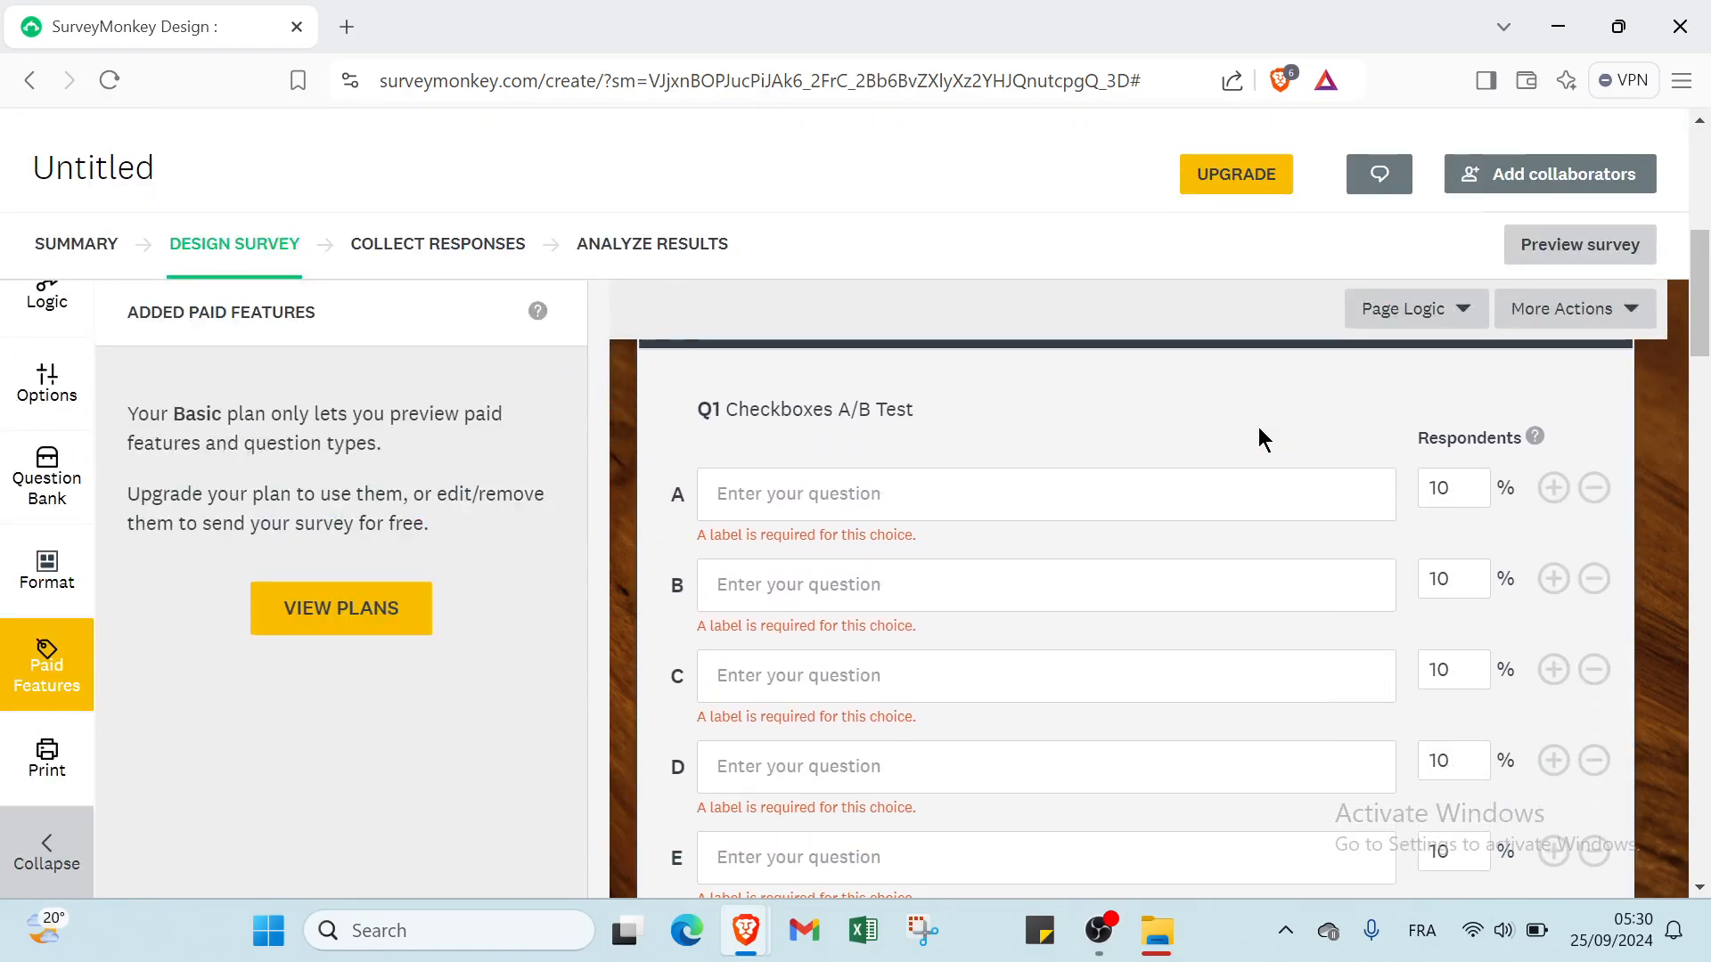
{"action": "scroll", "coordinate": [1259, 429], "scroll_direction": "up", "scroll_amount": 5}
{"action": "scroll", "coordinate": [1259, 430], "scroll_direction": "up", "scroll_amount": 3}
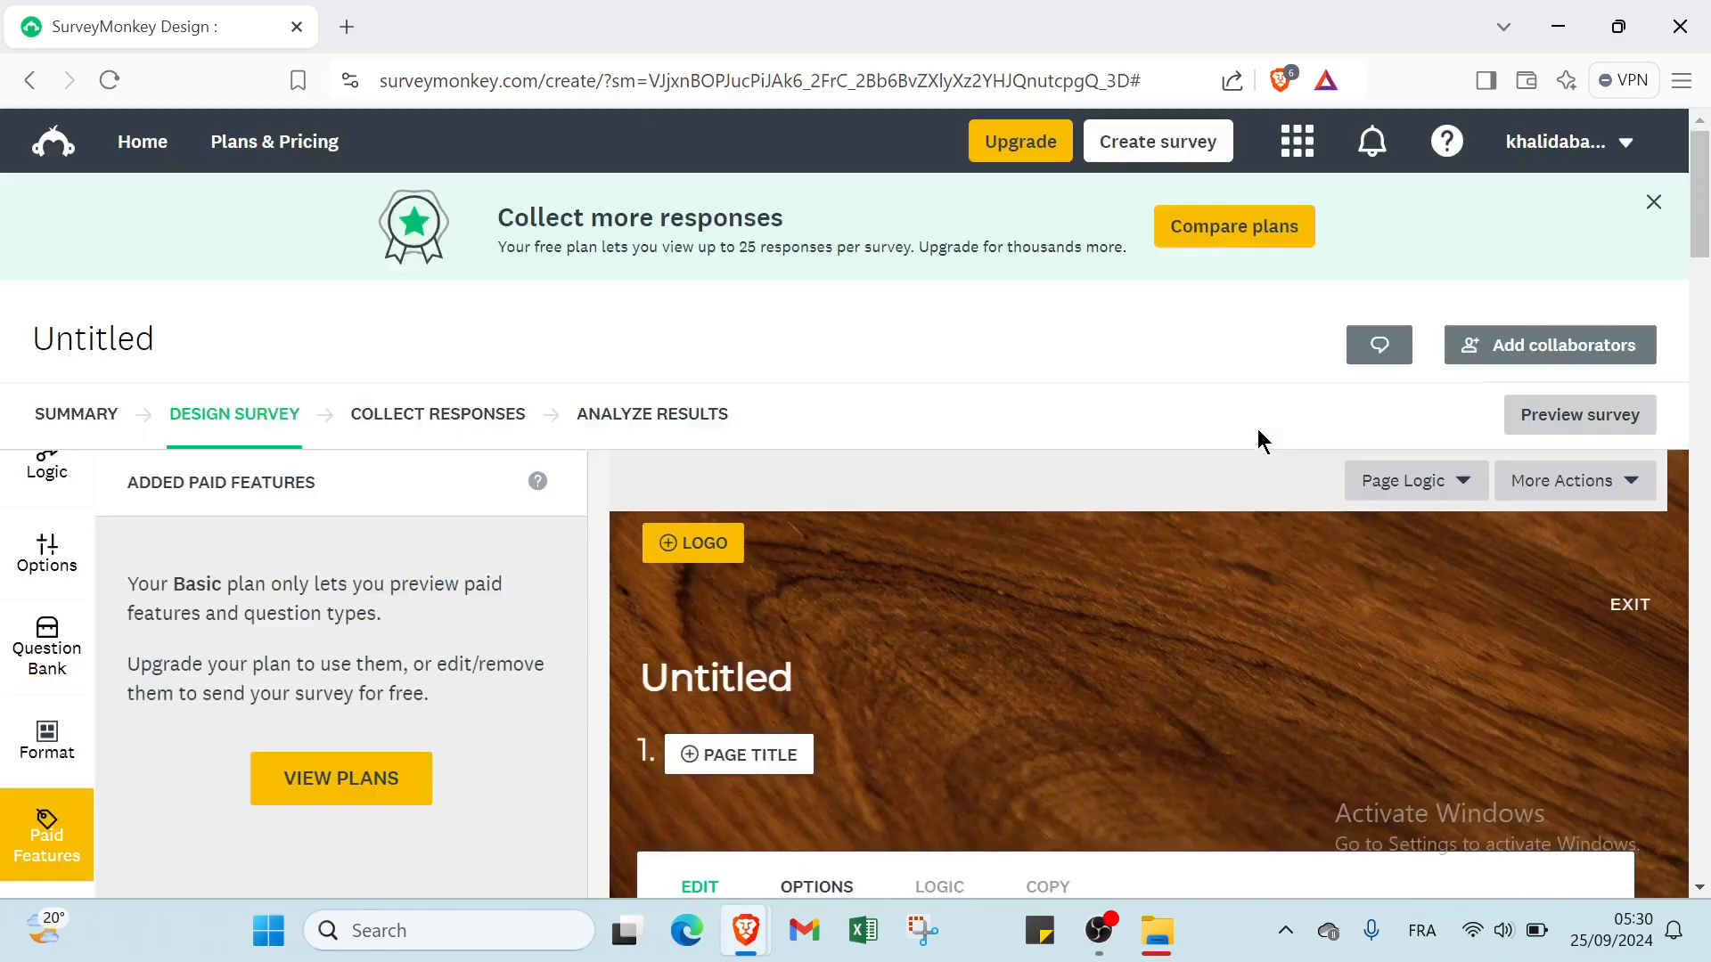
{"action": "scroll", "coordinate": [1258, 429], "scroll_direction": "down", "scroll_amount": 7}
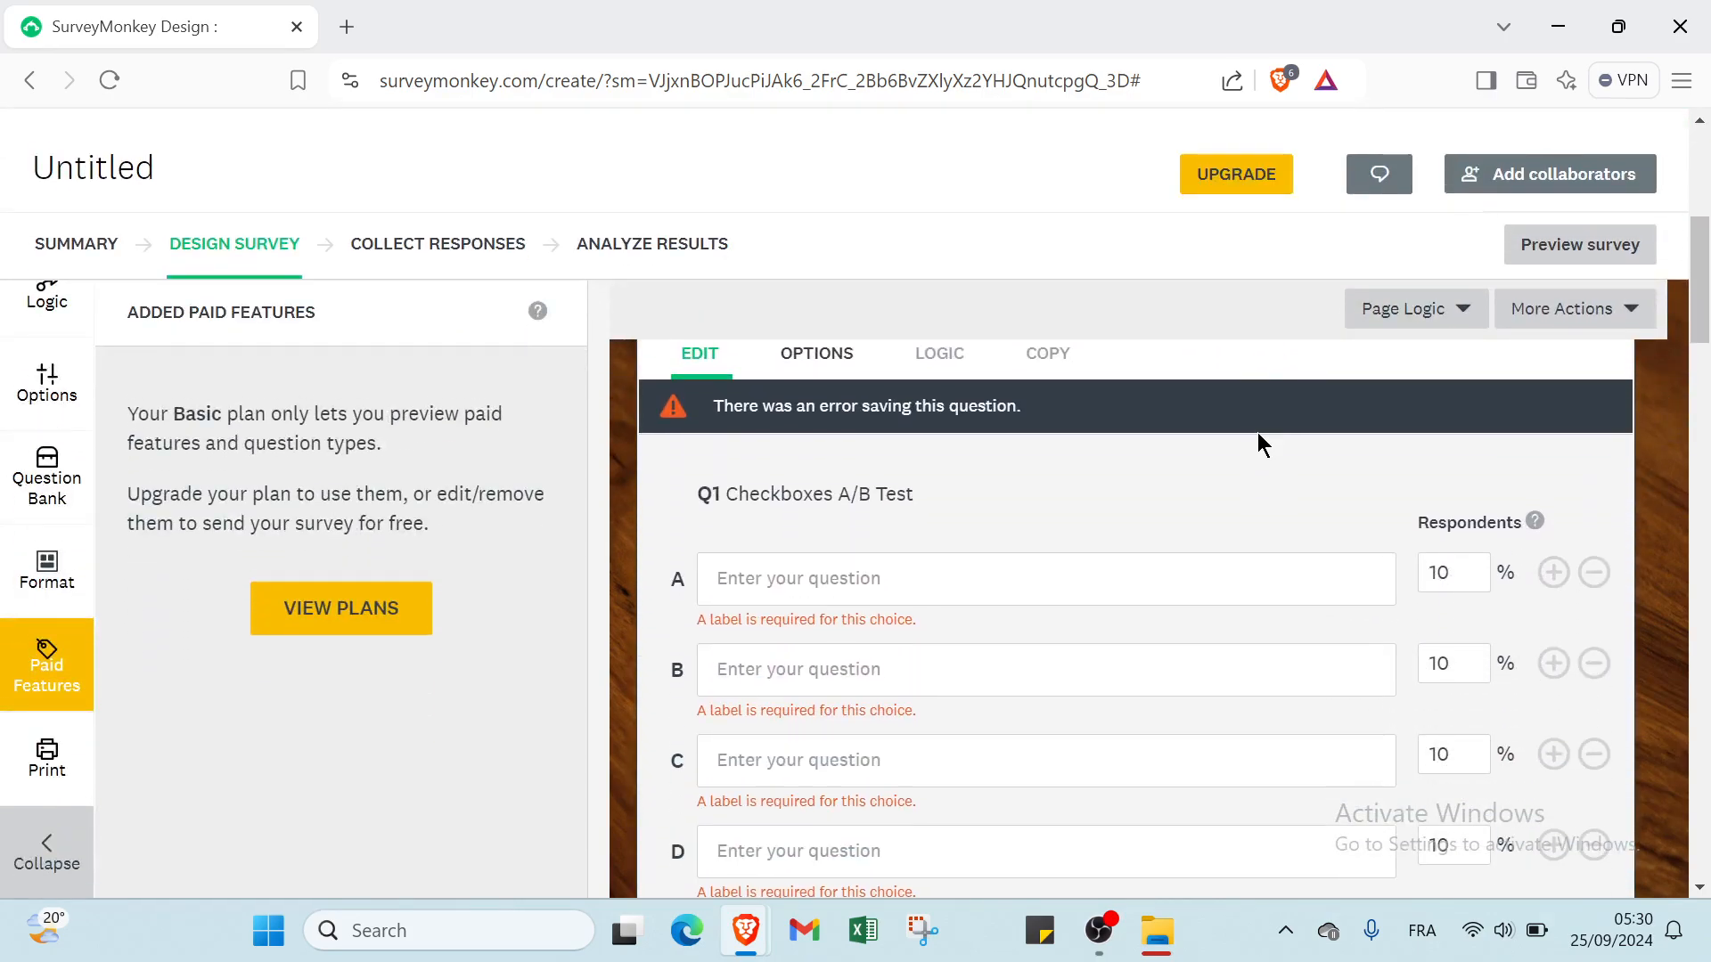
{"action": "scroll", "coordinate": [1260, 445], "scroll_direction": "down", "scroll_amount": 3}
{"action": "scroll", "coordinate": [1260, 446], "scroll_direction": "up", "scroll_amount": 4}
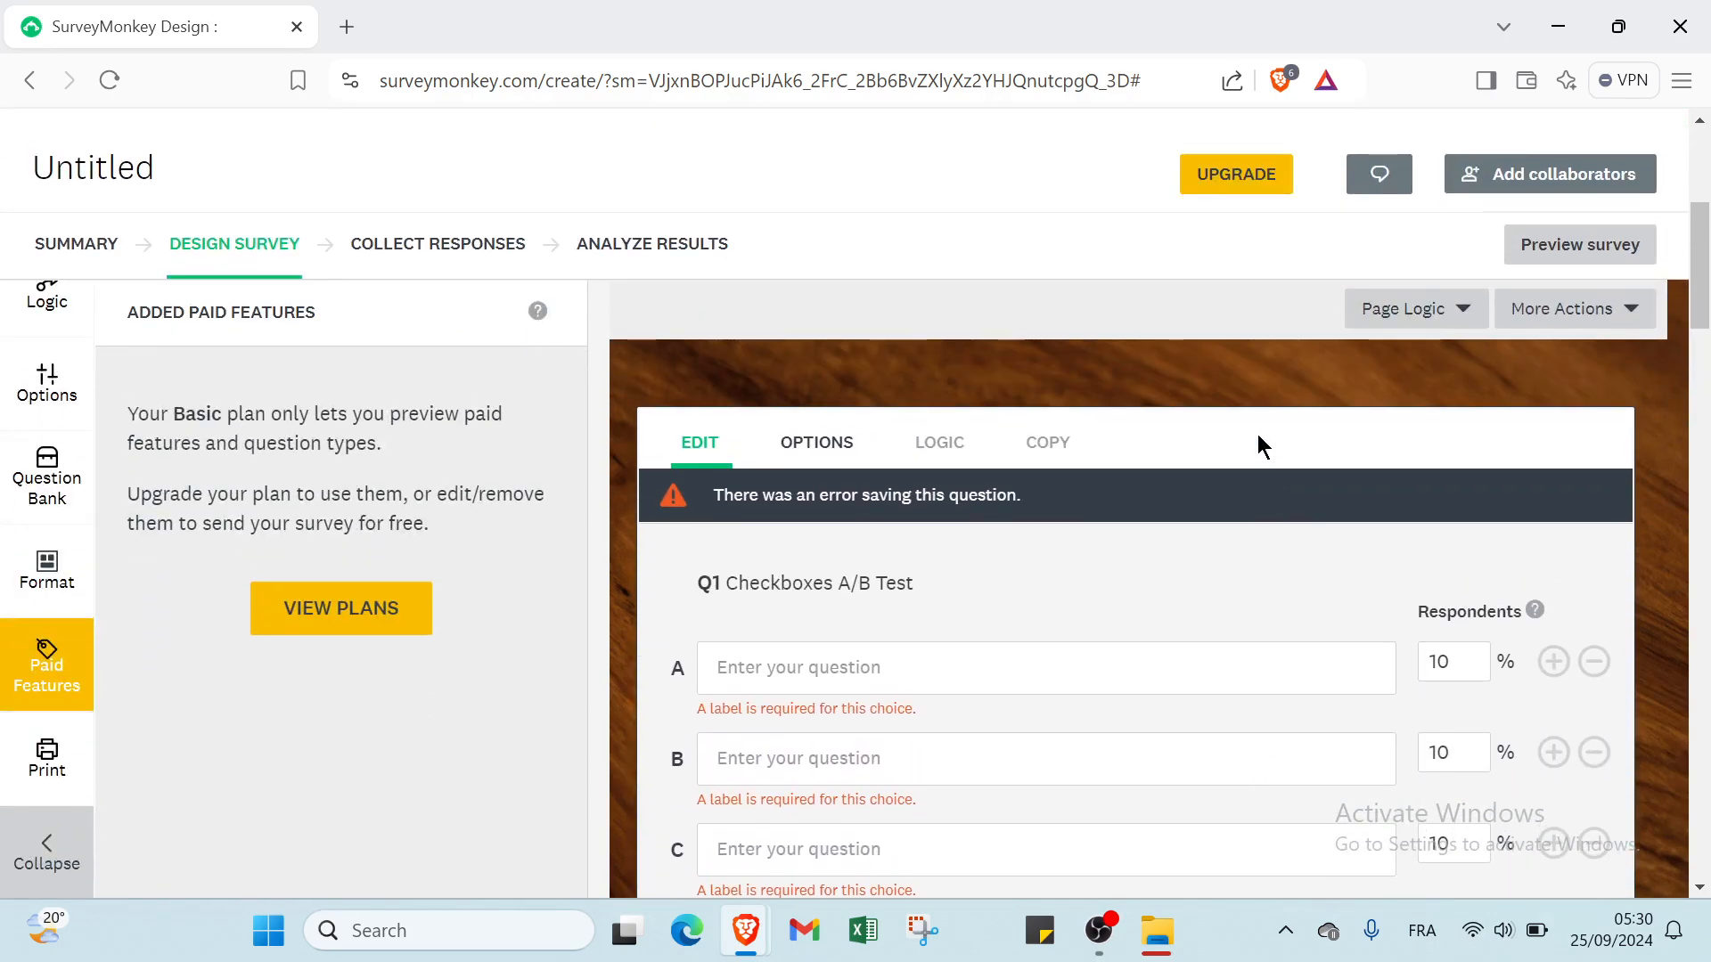
{"action": "scroll", "coordinate": [1256, 441], "scroll_direction": "down", "scroll_amount": 4}
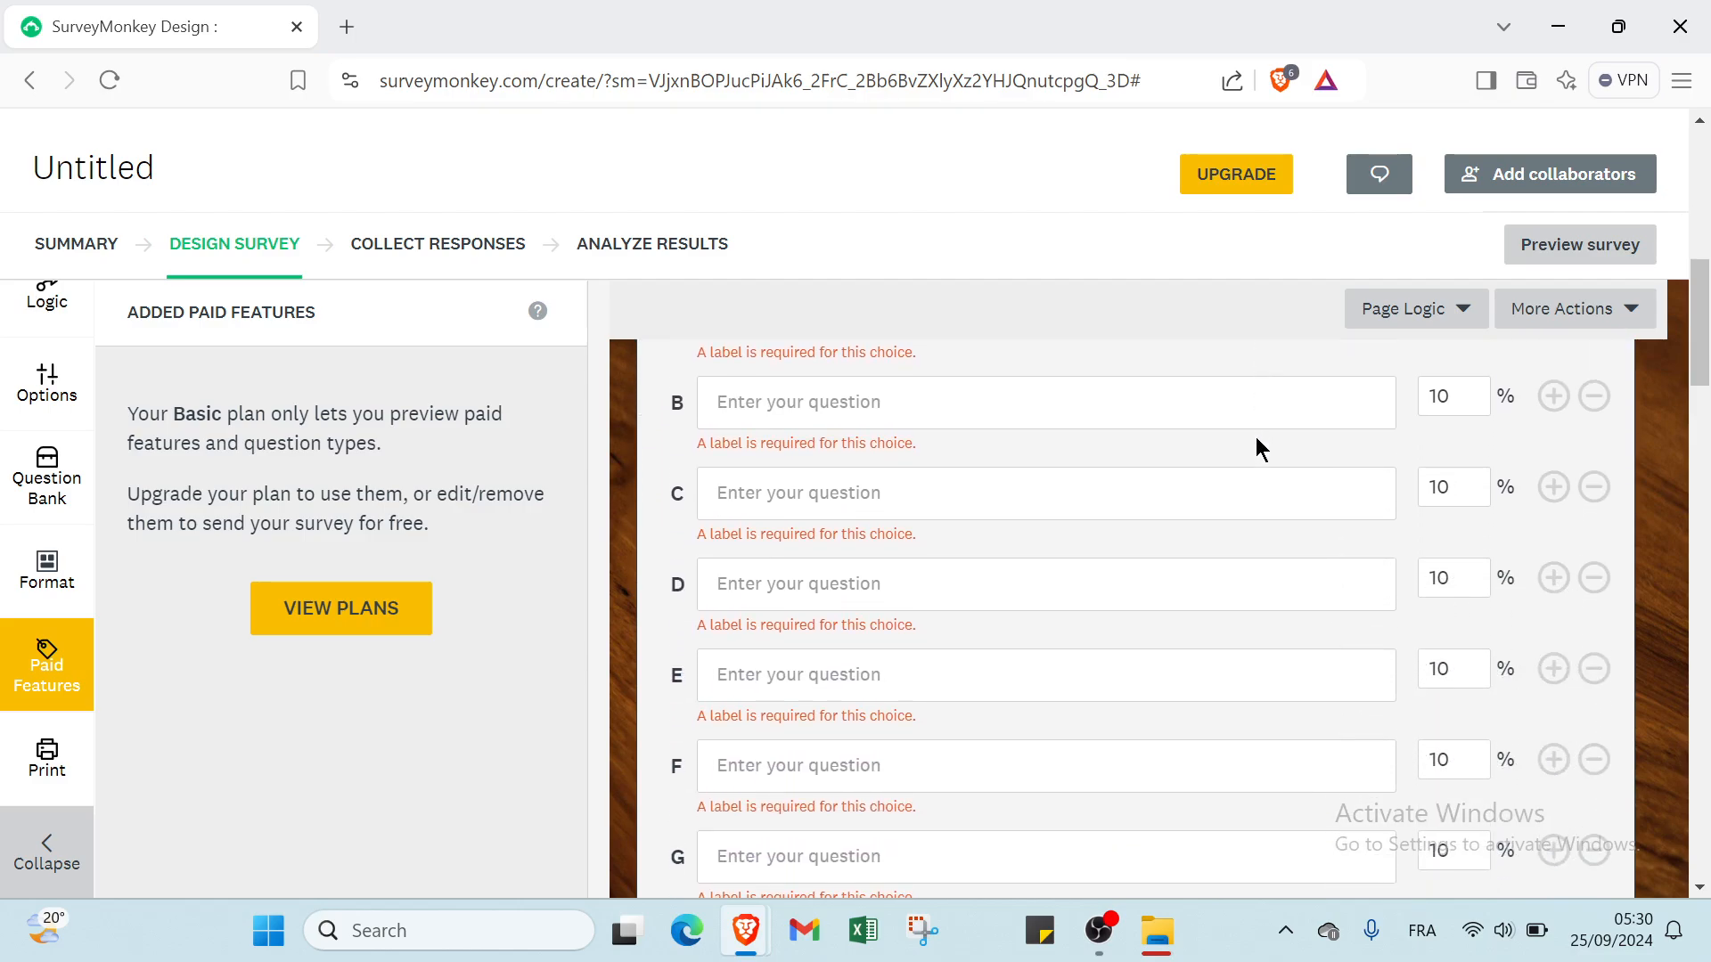
{"action": "scroll", "coordinate": [1232, 465], "scroll_direction": "down", "scroll_amount": 3}
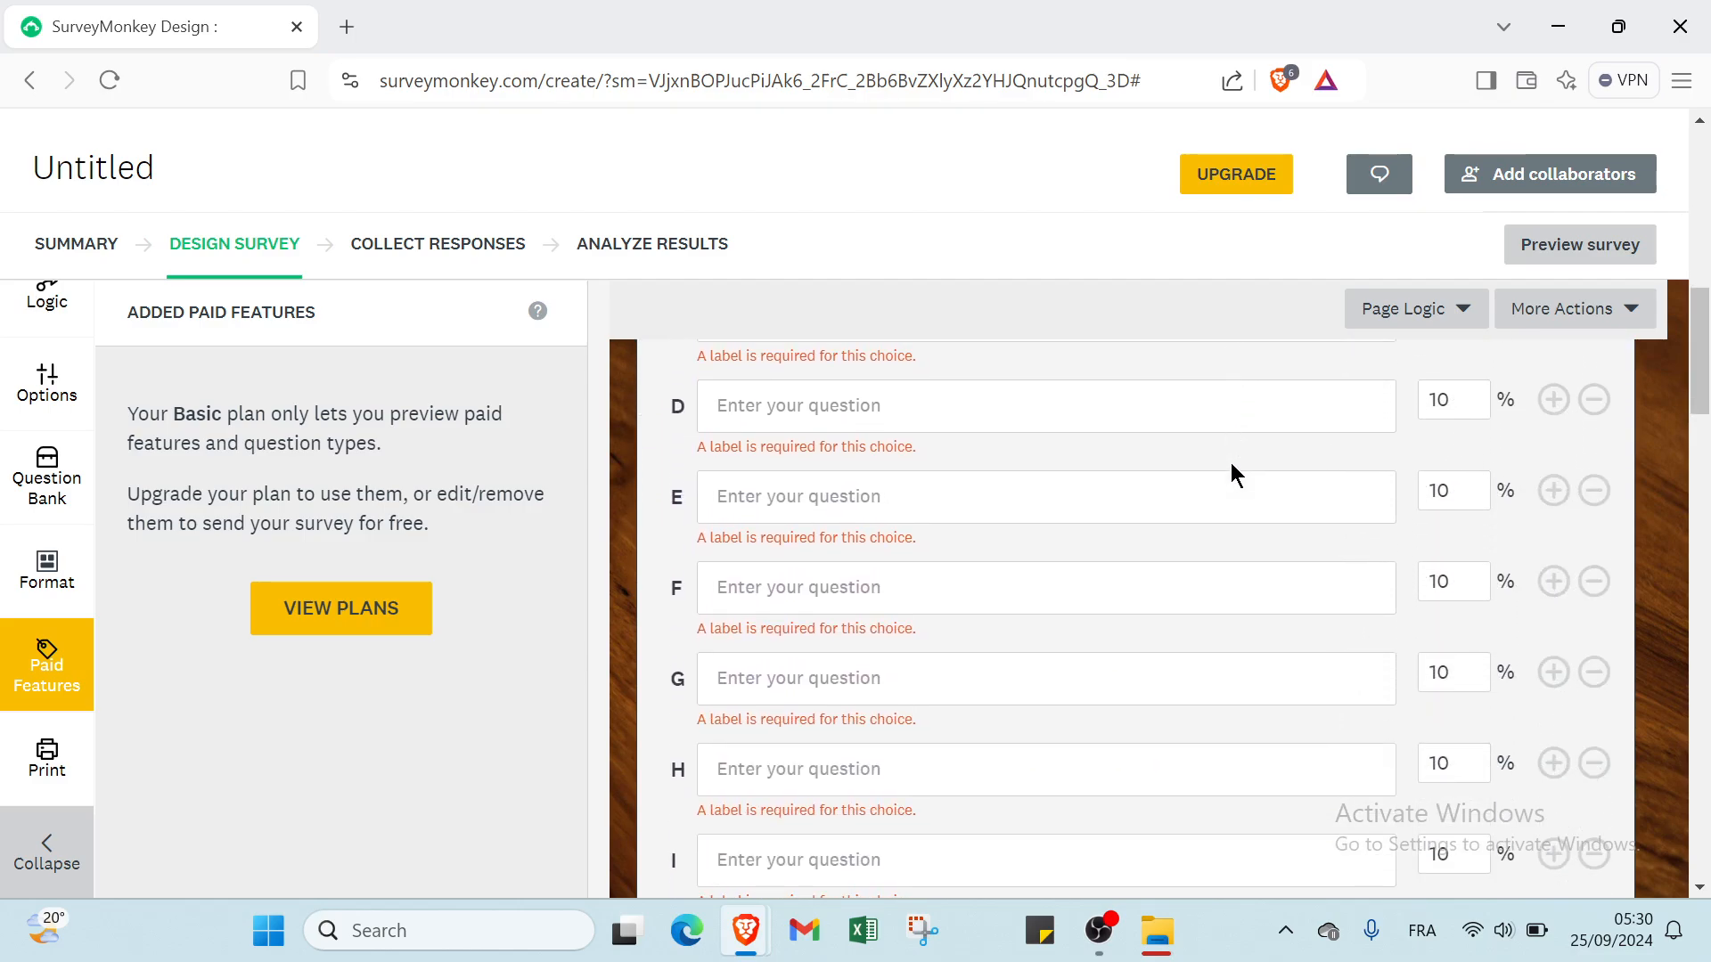
- Examine Q1's Answer Genius setting, answer choices with points, quiz mode scoring and "Other" answer option
{"action": "scroll", "coordinate": [1232, 463], "scroll_direction": "down", "scroll_amount": 4}
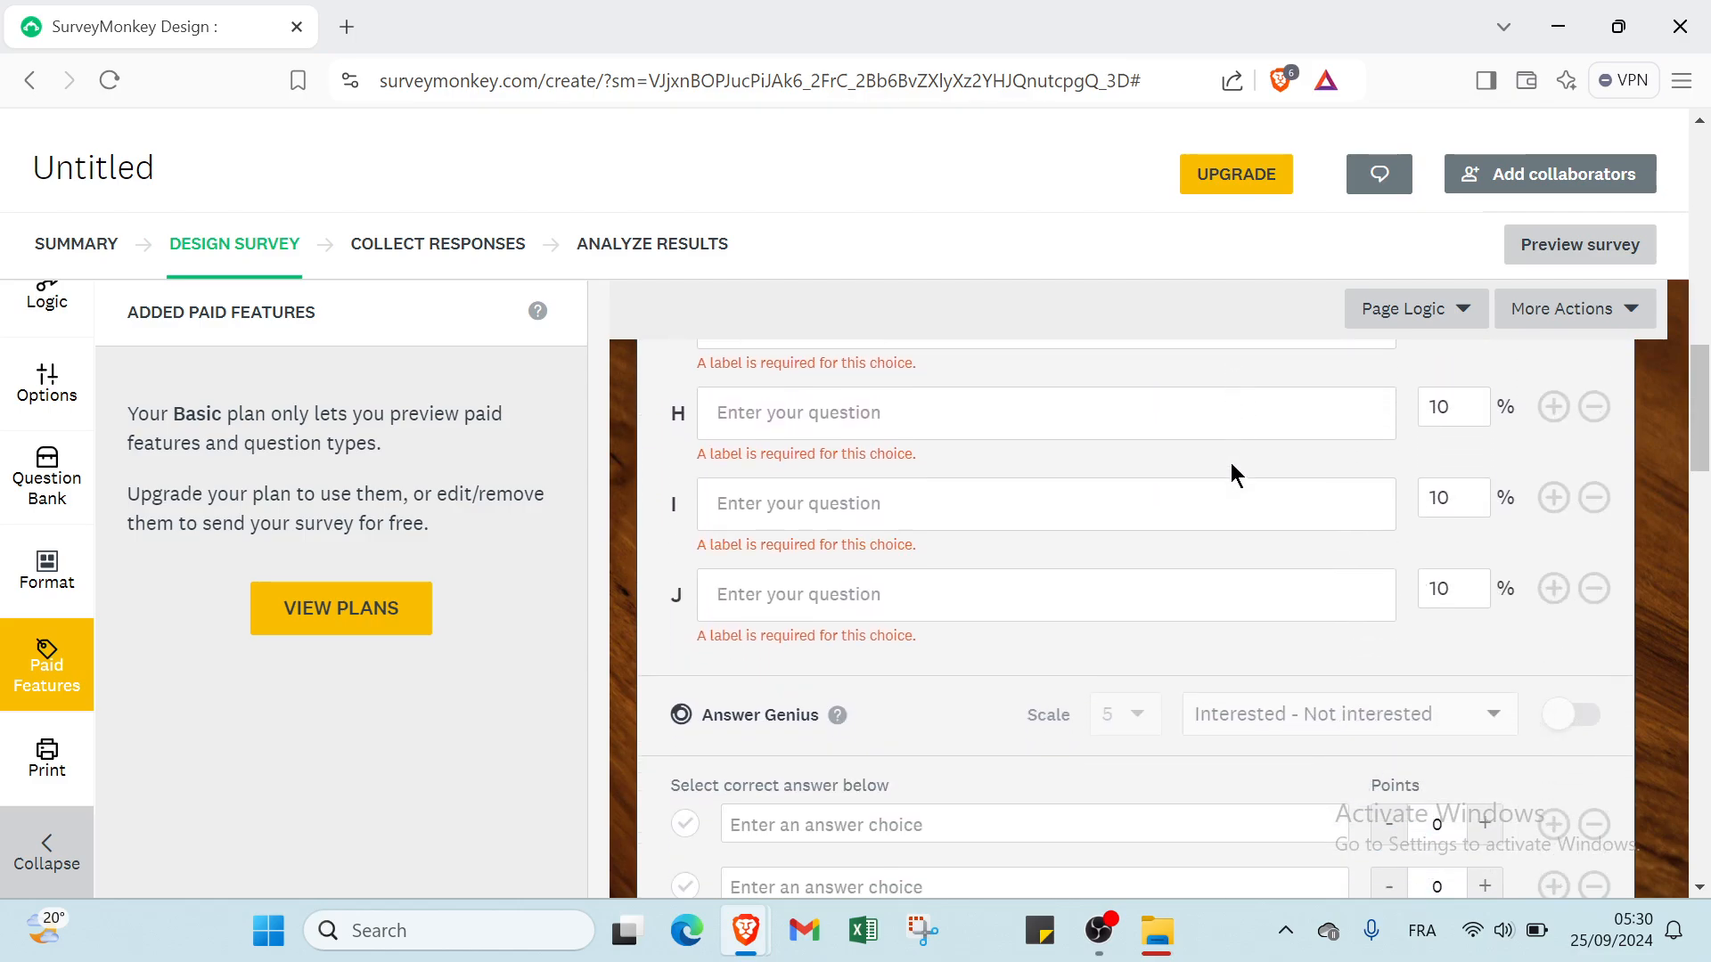
{"action": "scroll", "coordinate": [1232, 463], "scroll_direction": "down", "scroll_amount": 3}
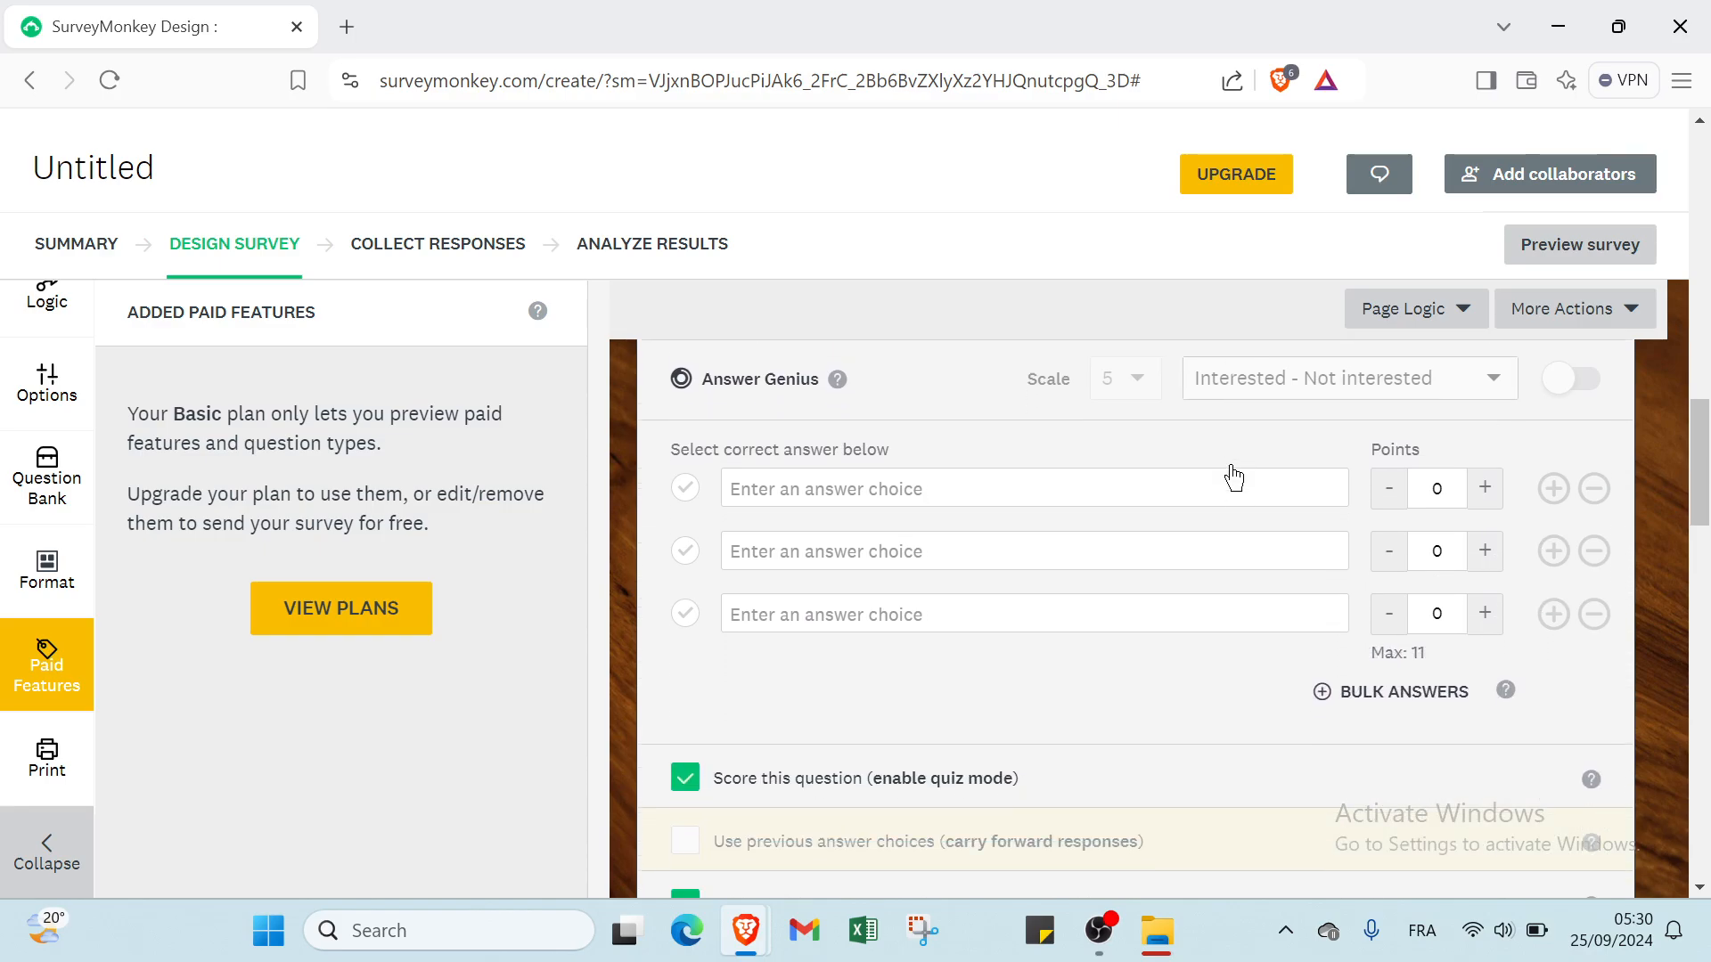
{"action": "scroll", "coordinate": [1232, 464], "scroll_direction": "down", "scroll_amount": 2}
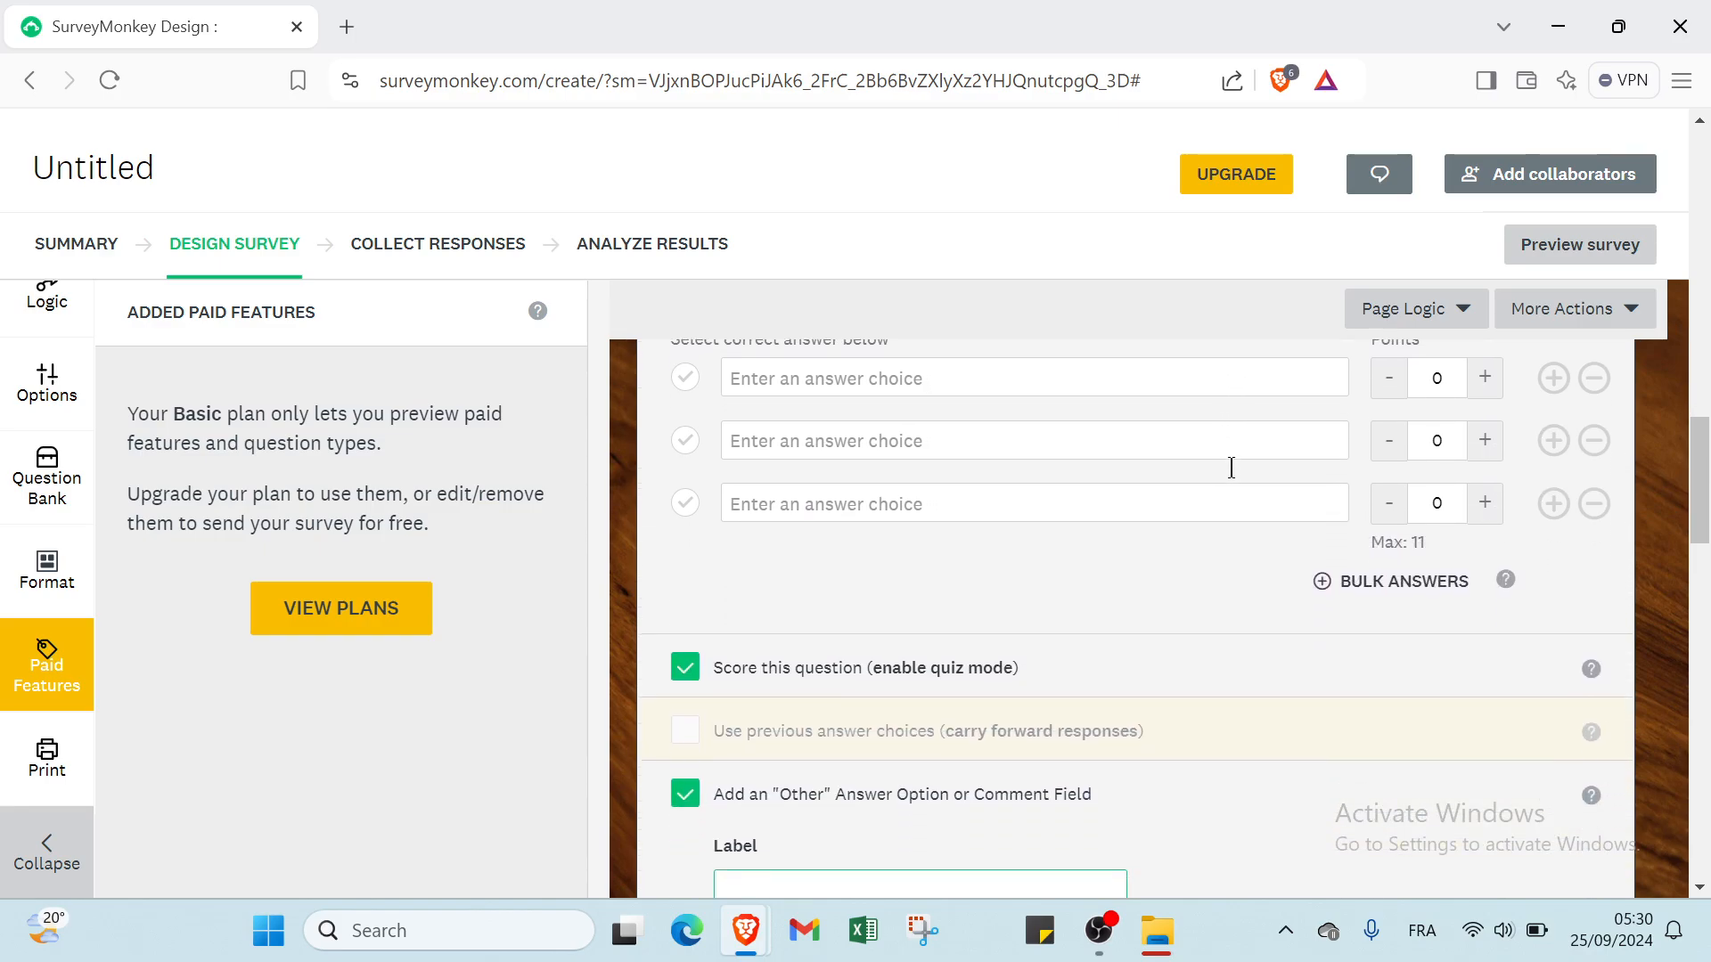
{"action": "scroll", "coordinate": [1232, 467], "scroll_direction": "up", "scroll_amount": 3}
{"action": "scroll", "coordinate": [1232, 479], "scroll_direction": "down", "scroll_amount": 2}
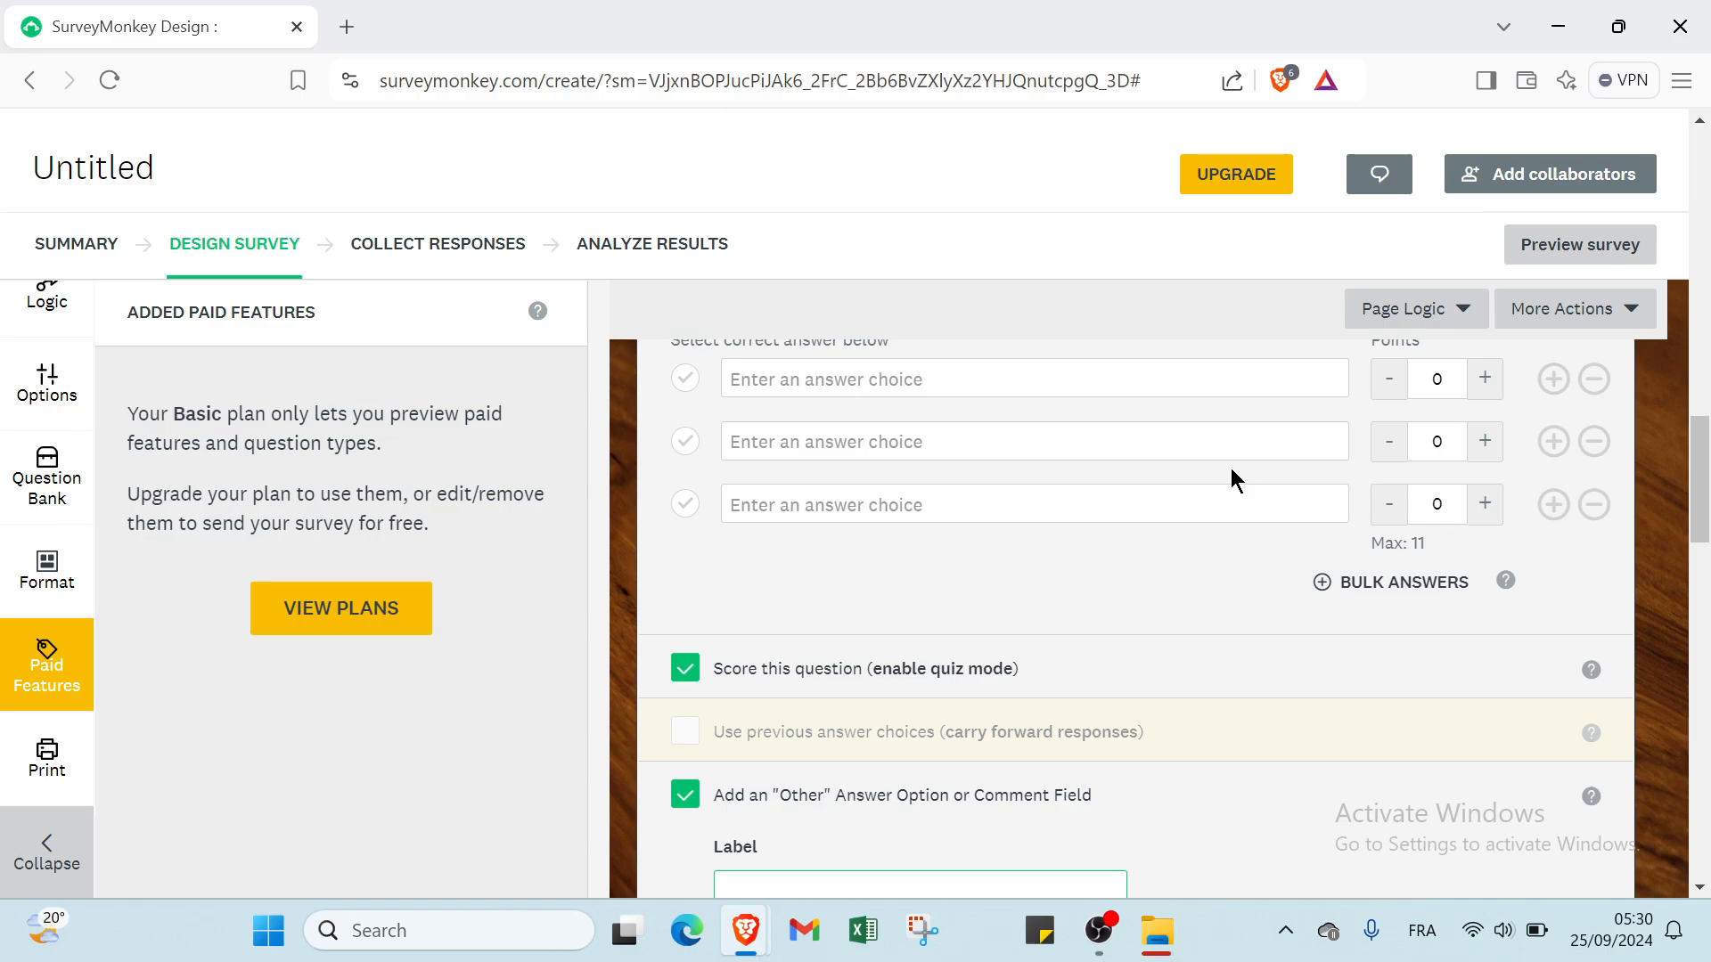
{"action": "scroll", "coordinate": [1232, 480], "scroll_direction": "up", "scroll_amount": 1}
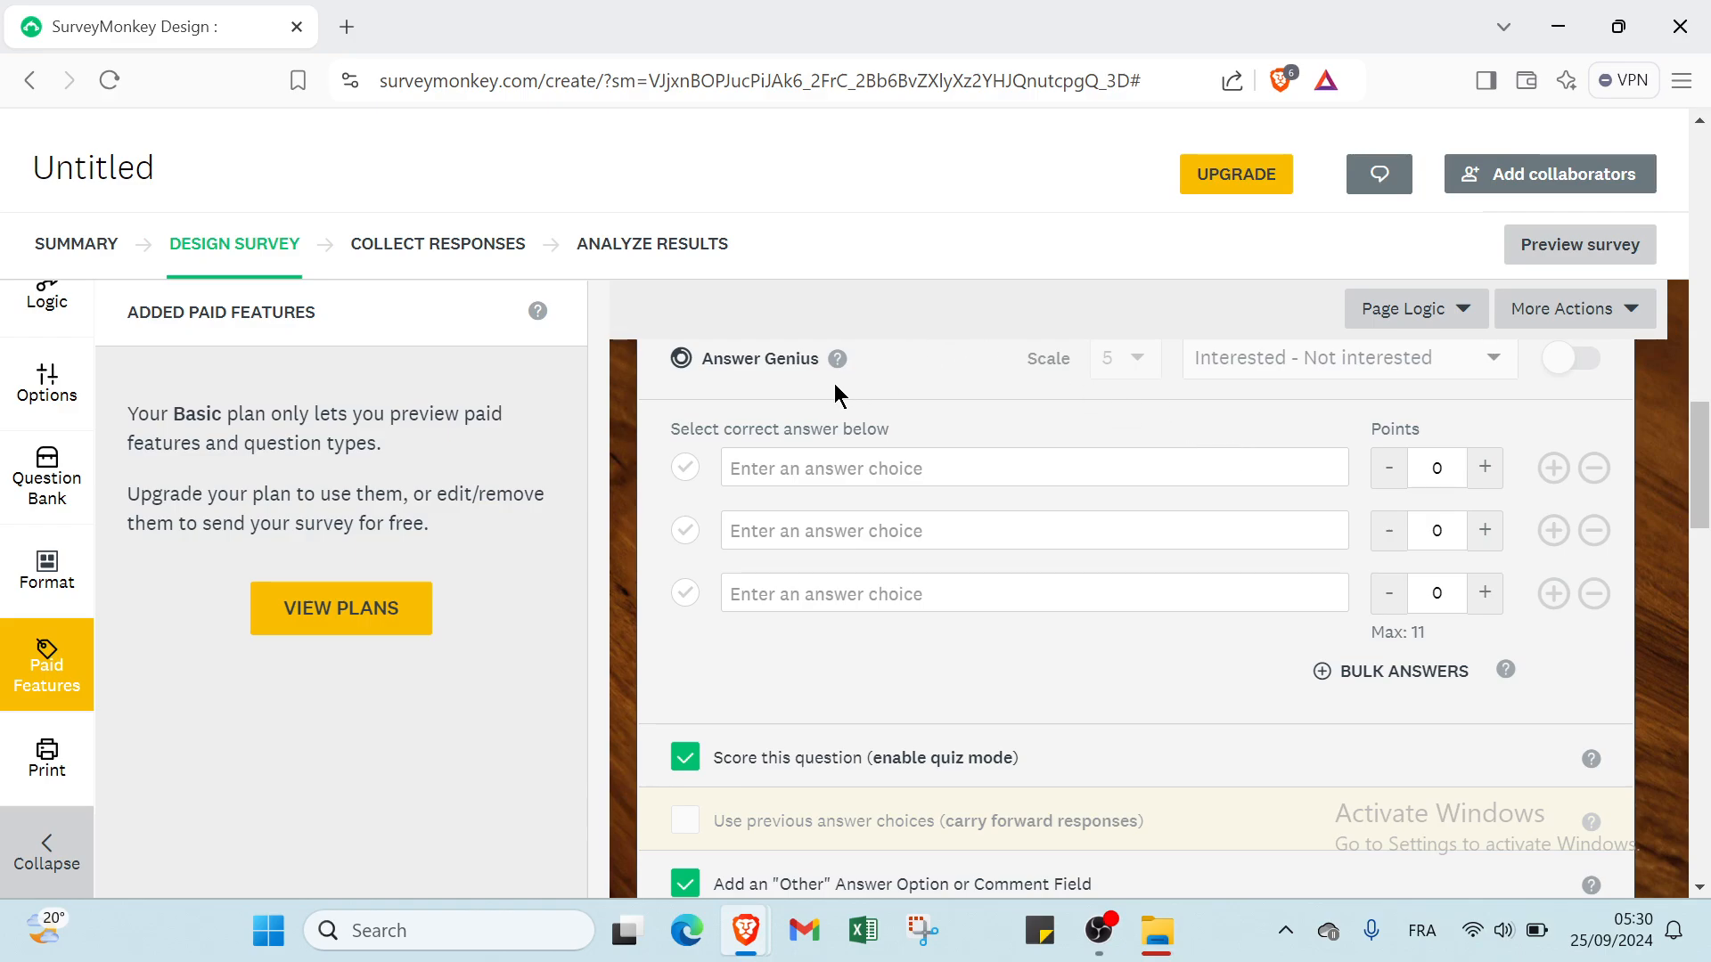
{"action": "scroll", "coordinate": [834, 384], "scroll_direction": "up", "scroll_amount": 15}
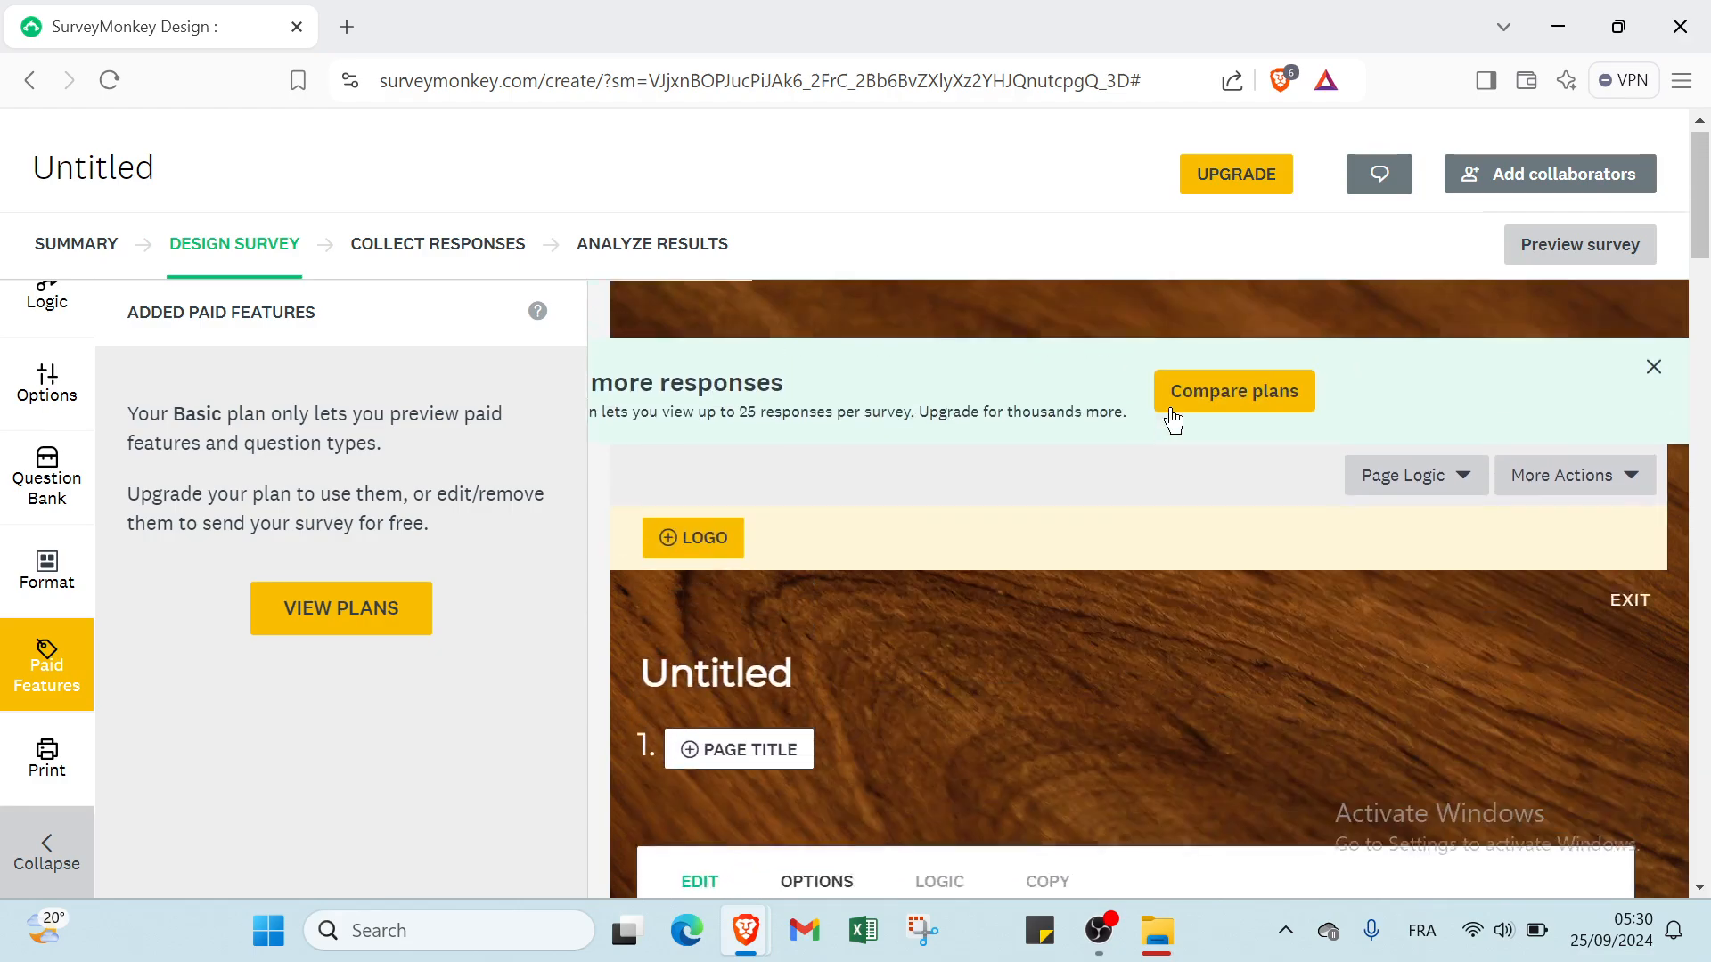
{"action": "scroll", "coordinate": [1168, 410], "scroll_direction": "up", "scroll_amount": 2}
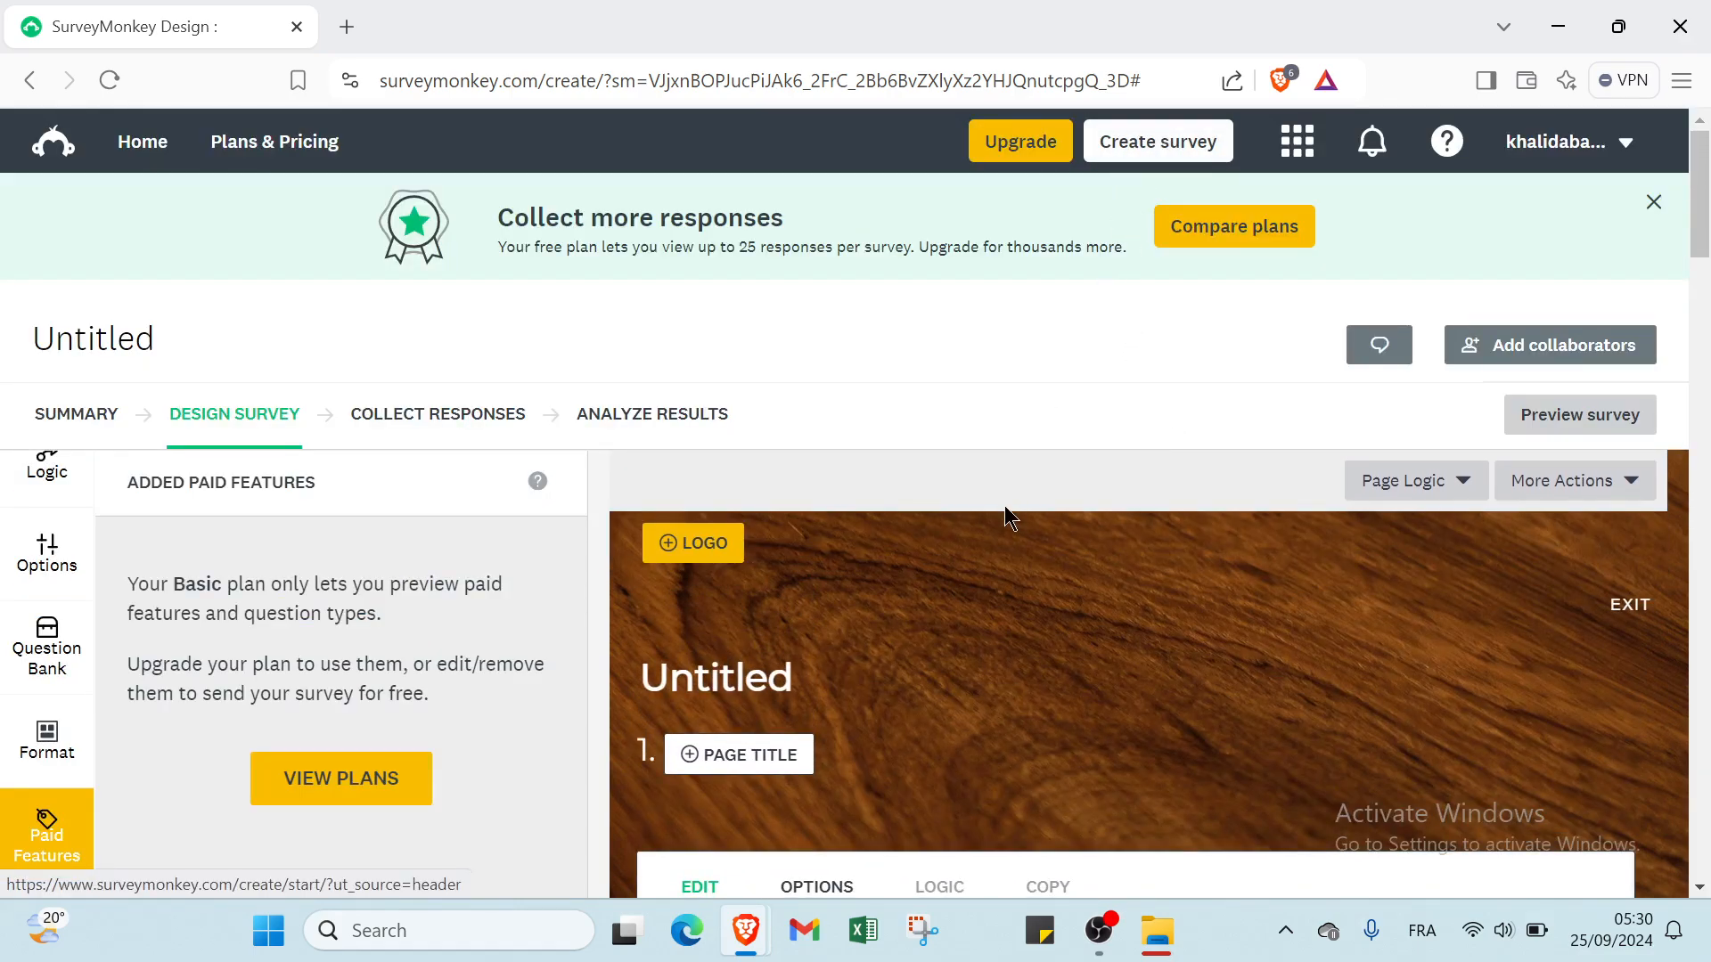
- View the computer and library sources for adding a survey logo, and close the dialog without adding one
{"action": "left_click", "coordinate": [704, 545]}
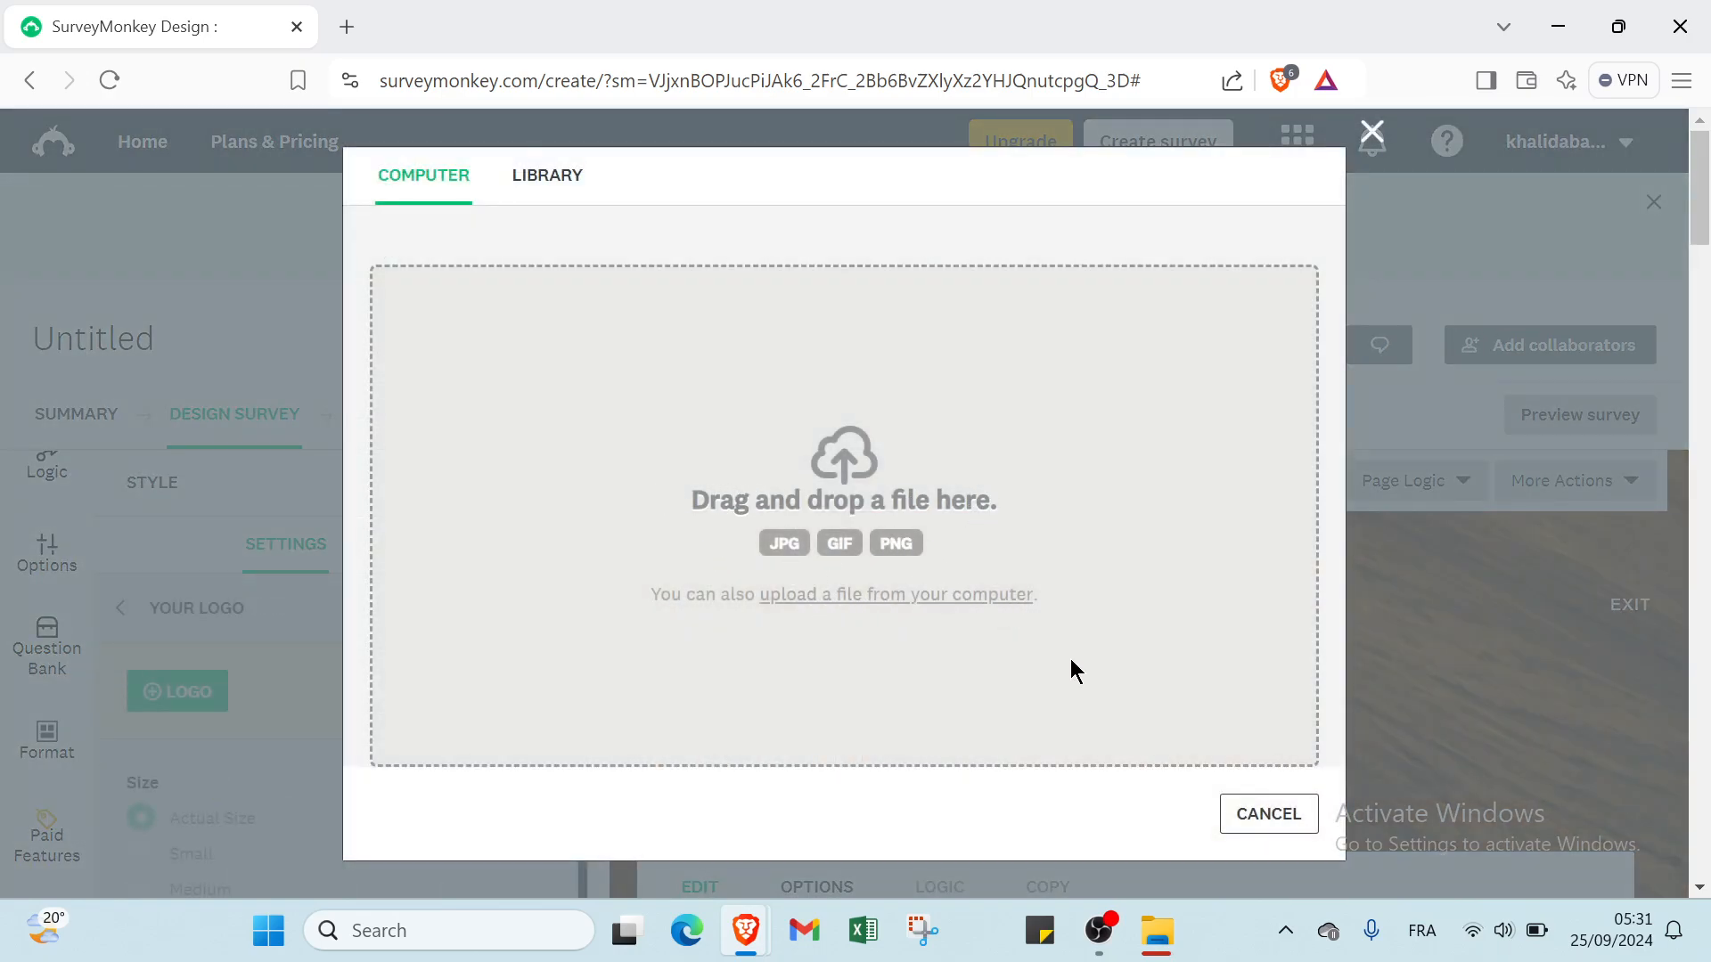
{"action": "left_click", "coordinate": [524, 187]}
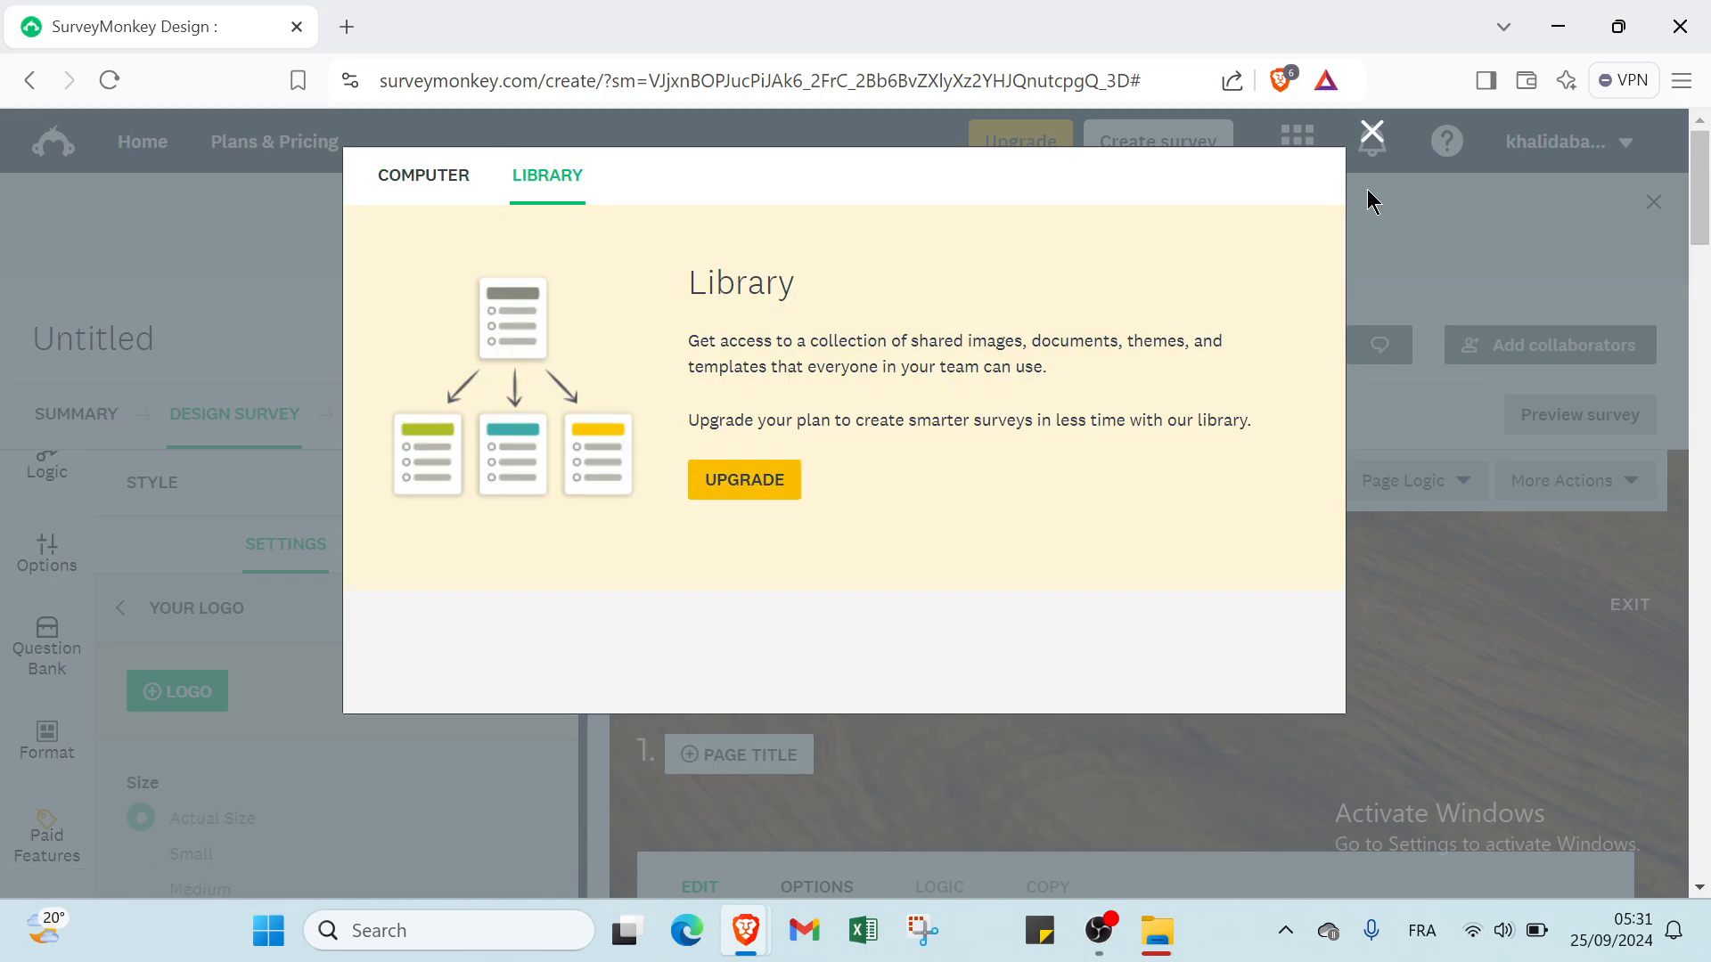
{"action": "left_click", "coordinate": [1372, 132]}
- Browse the question types available for building the survey, view the File Upload description, and open the survey's style settings
{"action": "scroll", "coordinate": [1114, 434], "scroll_direction": "down", "scroll_amount": 2}
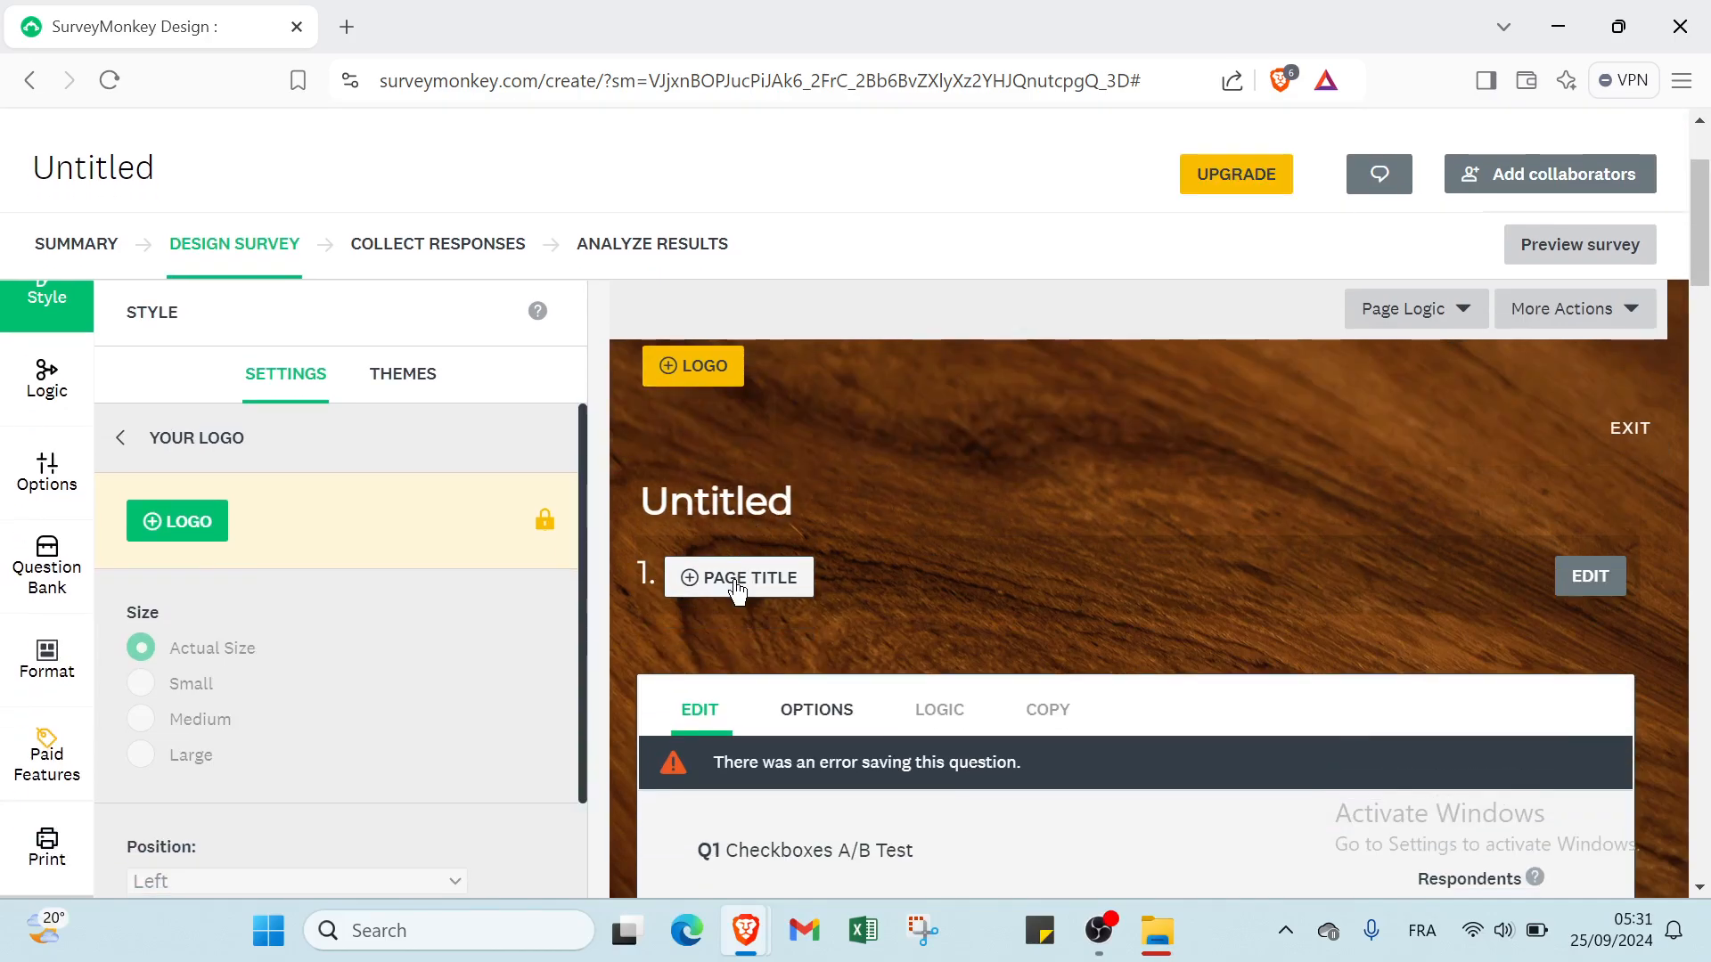
{"action": "scroll", "coordinate": [739, 571], "scroll_direction": "down", "scroll_amount": 4}
{"action": "scroll", "coordinate": [722, 568], "scroll_direction": "up", "scroll_amount": 2}
{"action": "scroll", "coordinate": [718, 566], "scroll_direction": "up", "scroll_amount": 4}
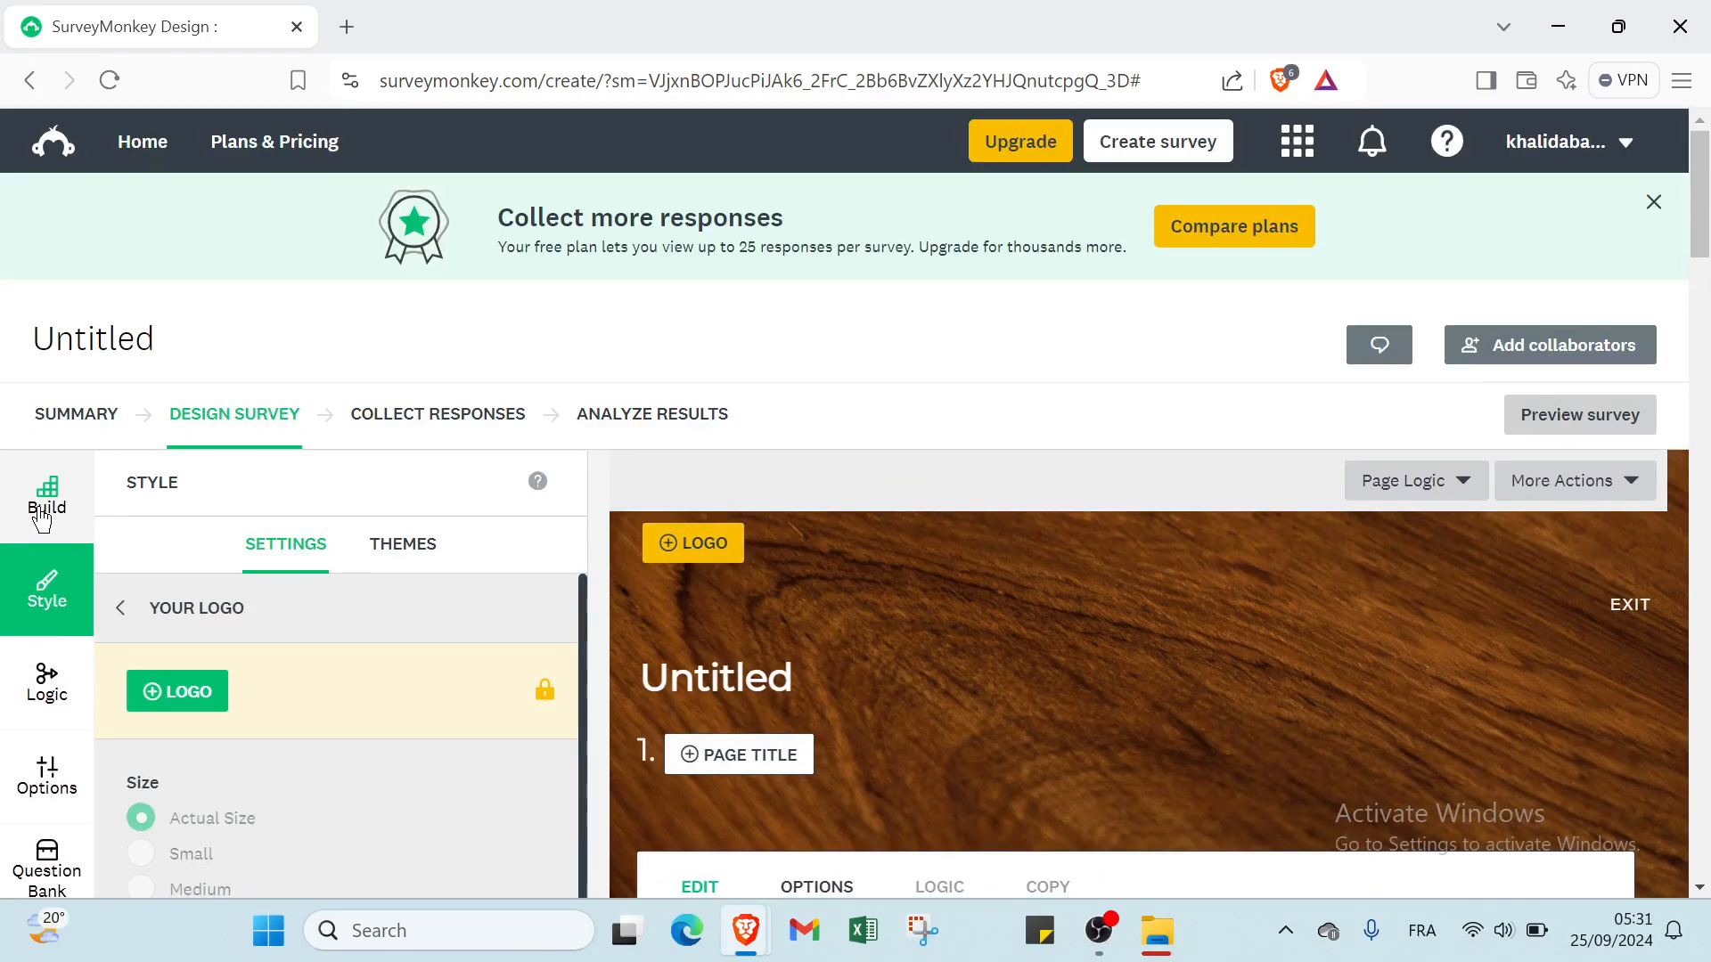
{"action": "left_click", "coordinate": [46, 495]}
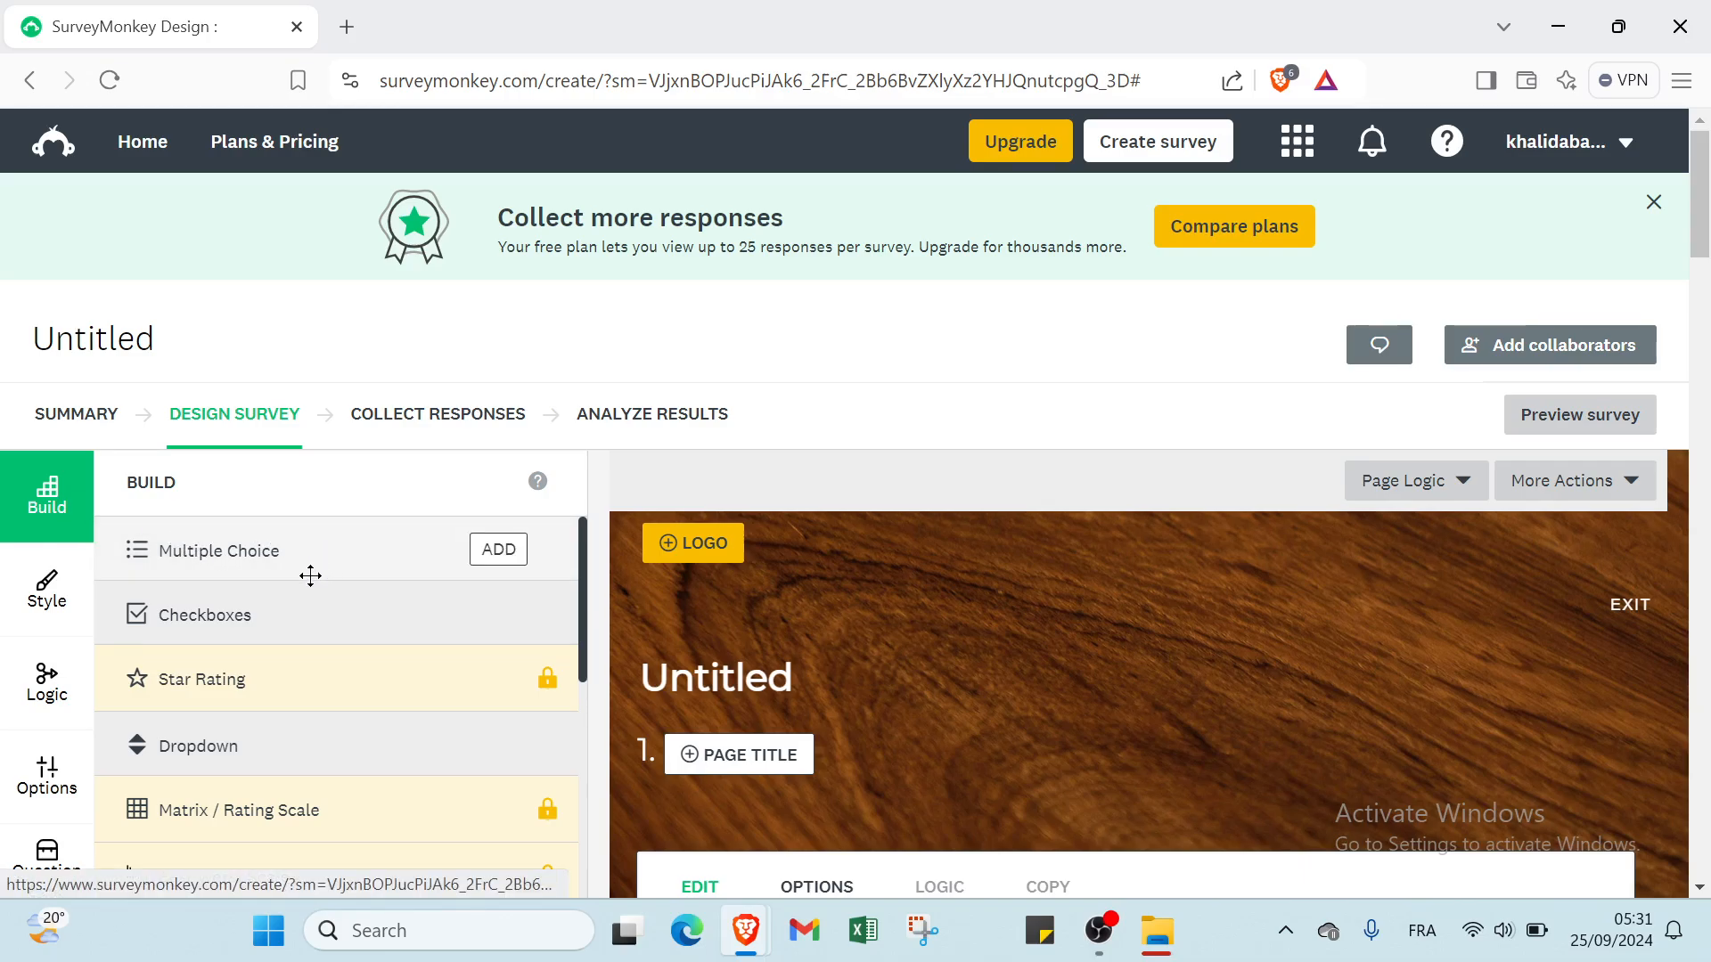
{"action": "scroll", "coordinate": [257, 626], "scroll_direction": "down", "scroll_amount": 1}
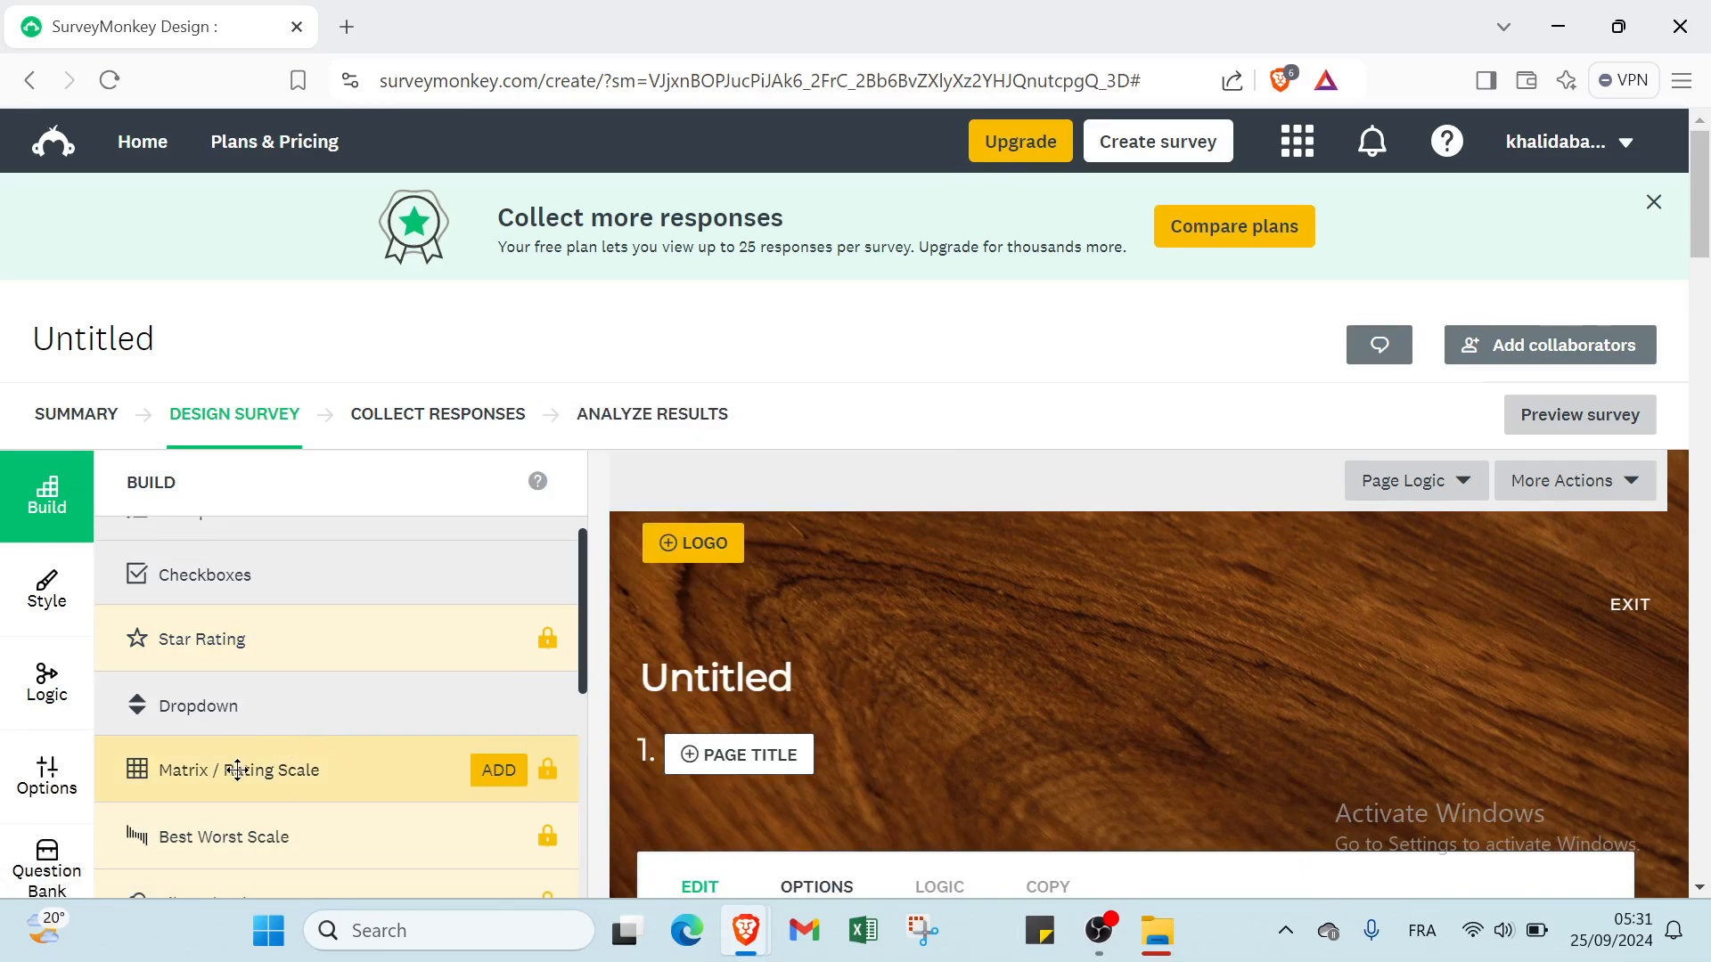
{"action": "scroll", "coordinate": [202, 775], "scroll_direction": "down", "scroll_amount": 5}
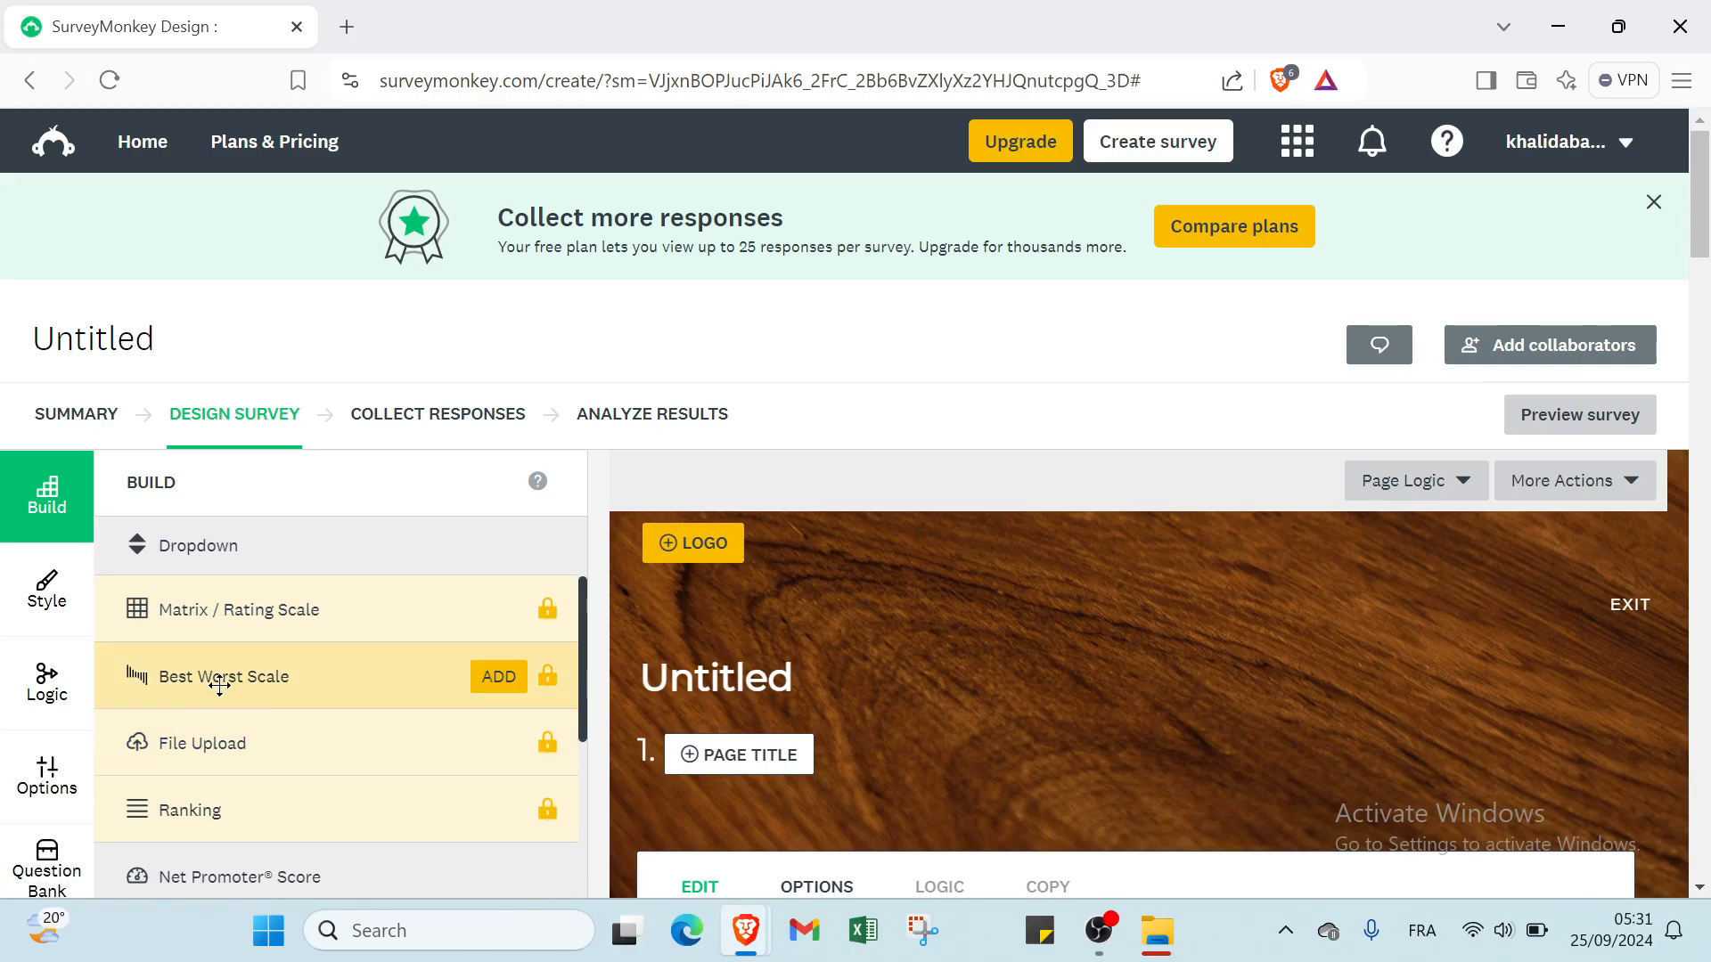
{"action": "mouse_move", "coordinate": [249, 692]}
{"action": "mouse_move", "coordinate": [292, 768]}
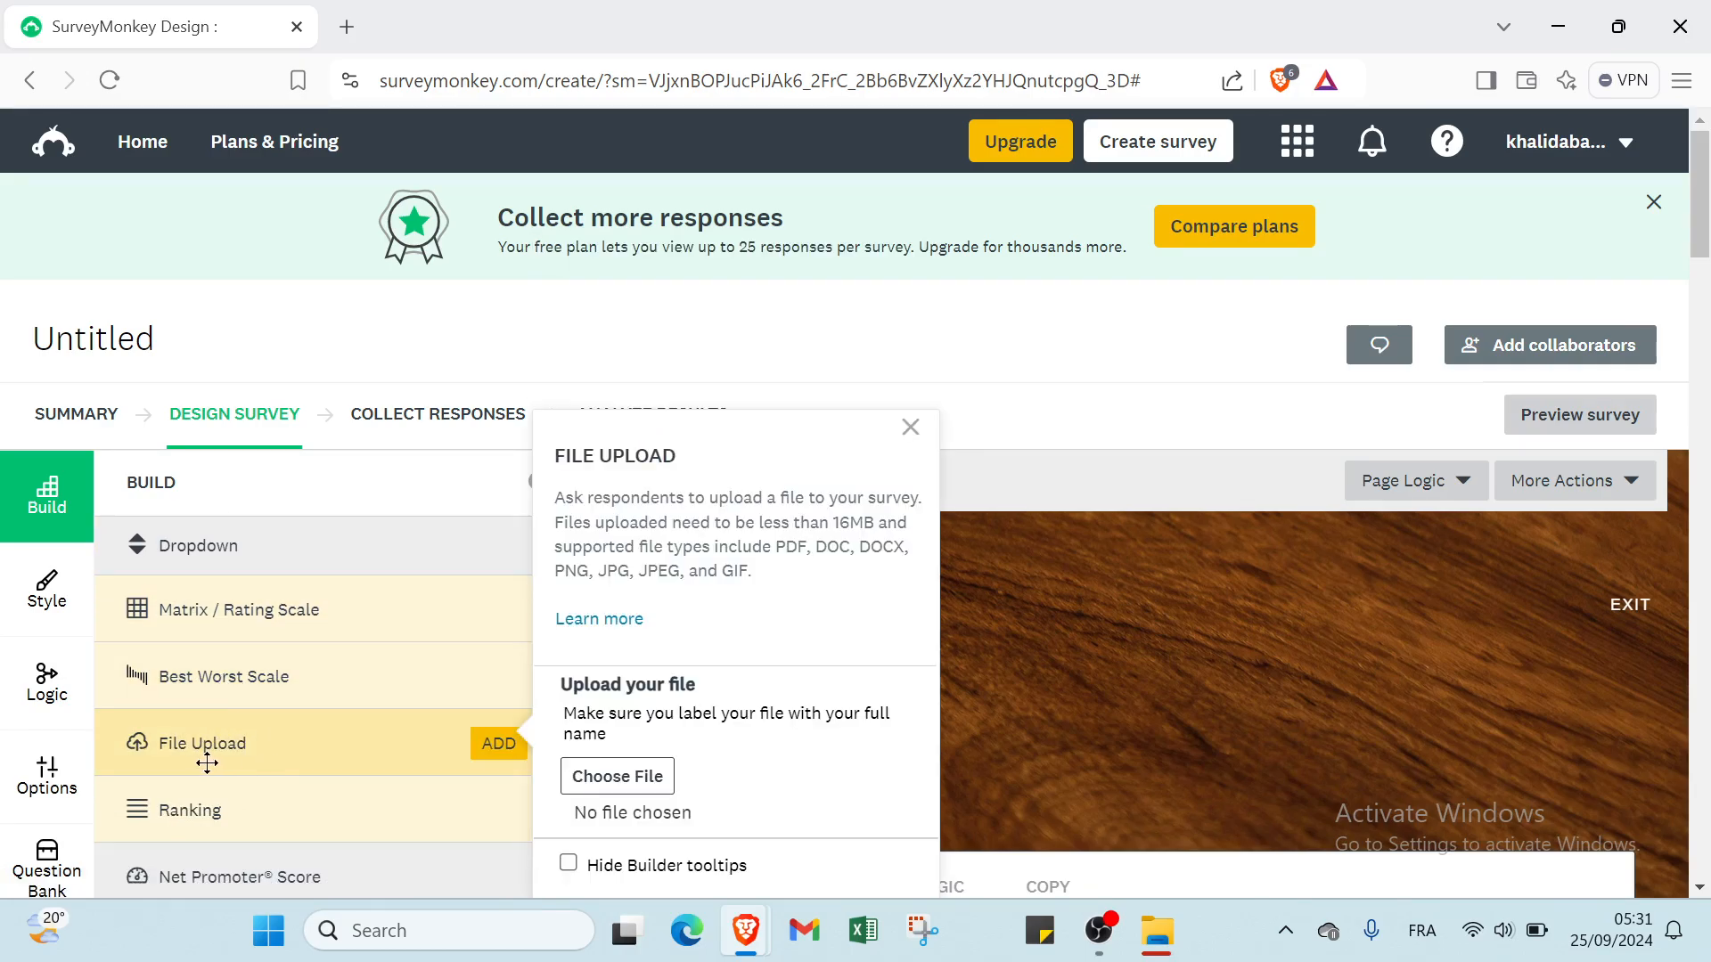
{"action": "left_click", "coordinate": [48, 595]}
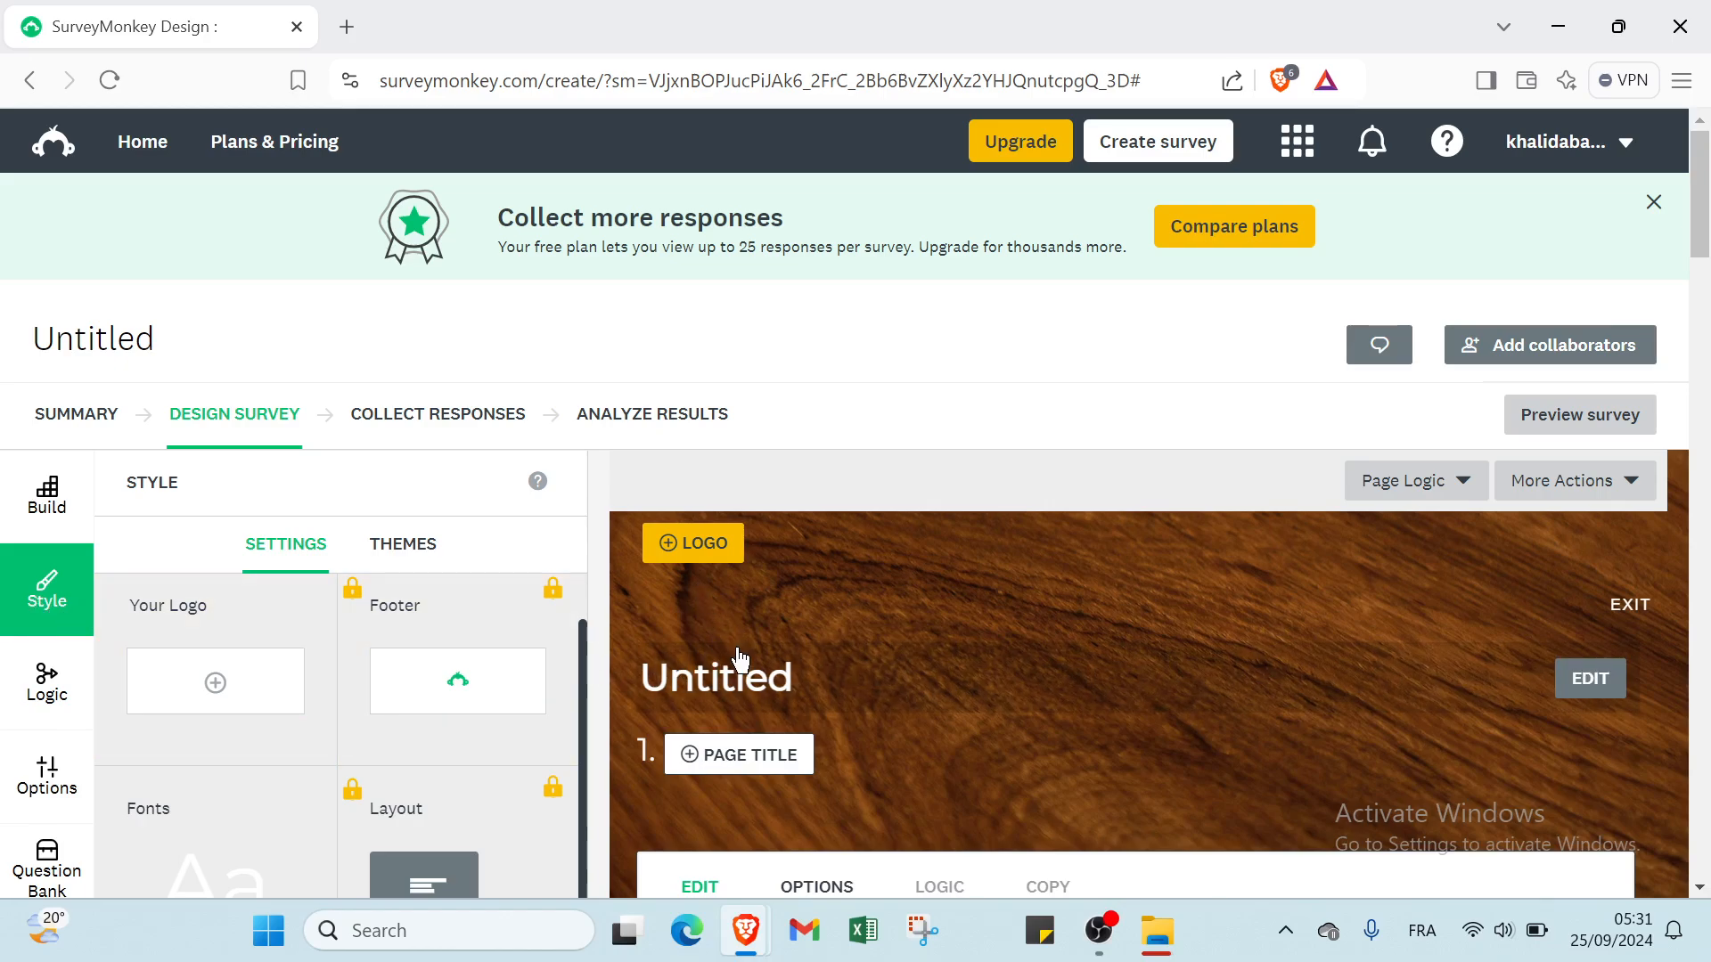
- In Q1's question options, set the condition for the number of choices respondents must answer to "at least"
{"action": "scroll", "coordinate": [737, 642], "scroll_direction": "down", "scroll_amount": 1}
{"action": "scroll", "coordinate": [765, 740], "scroll_direction": "down", "scroll_amount": 1}
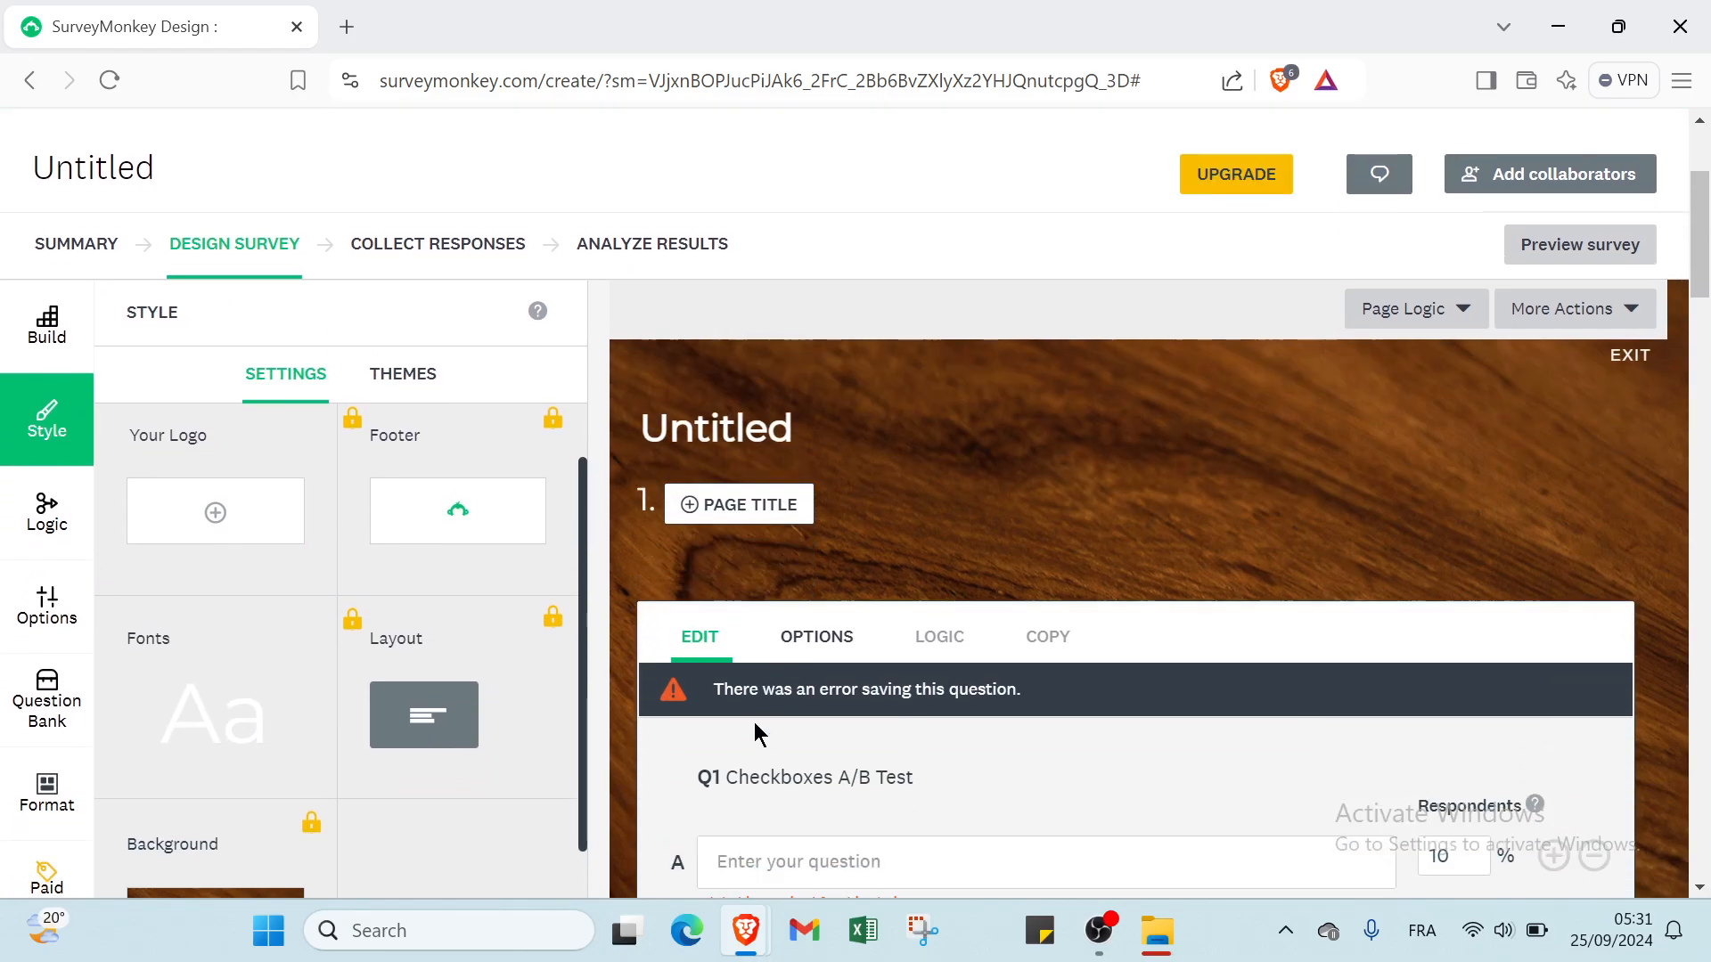
{"action": "left_click", "coordinate": [808, 634]}
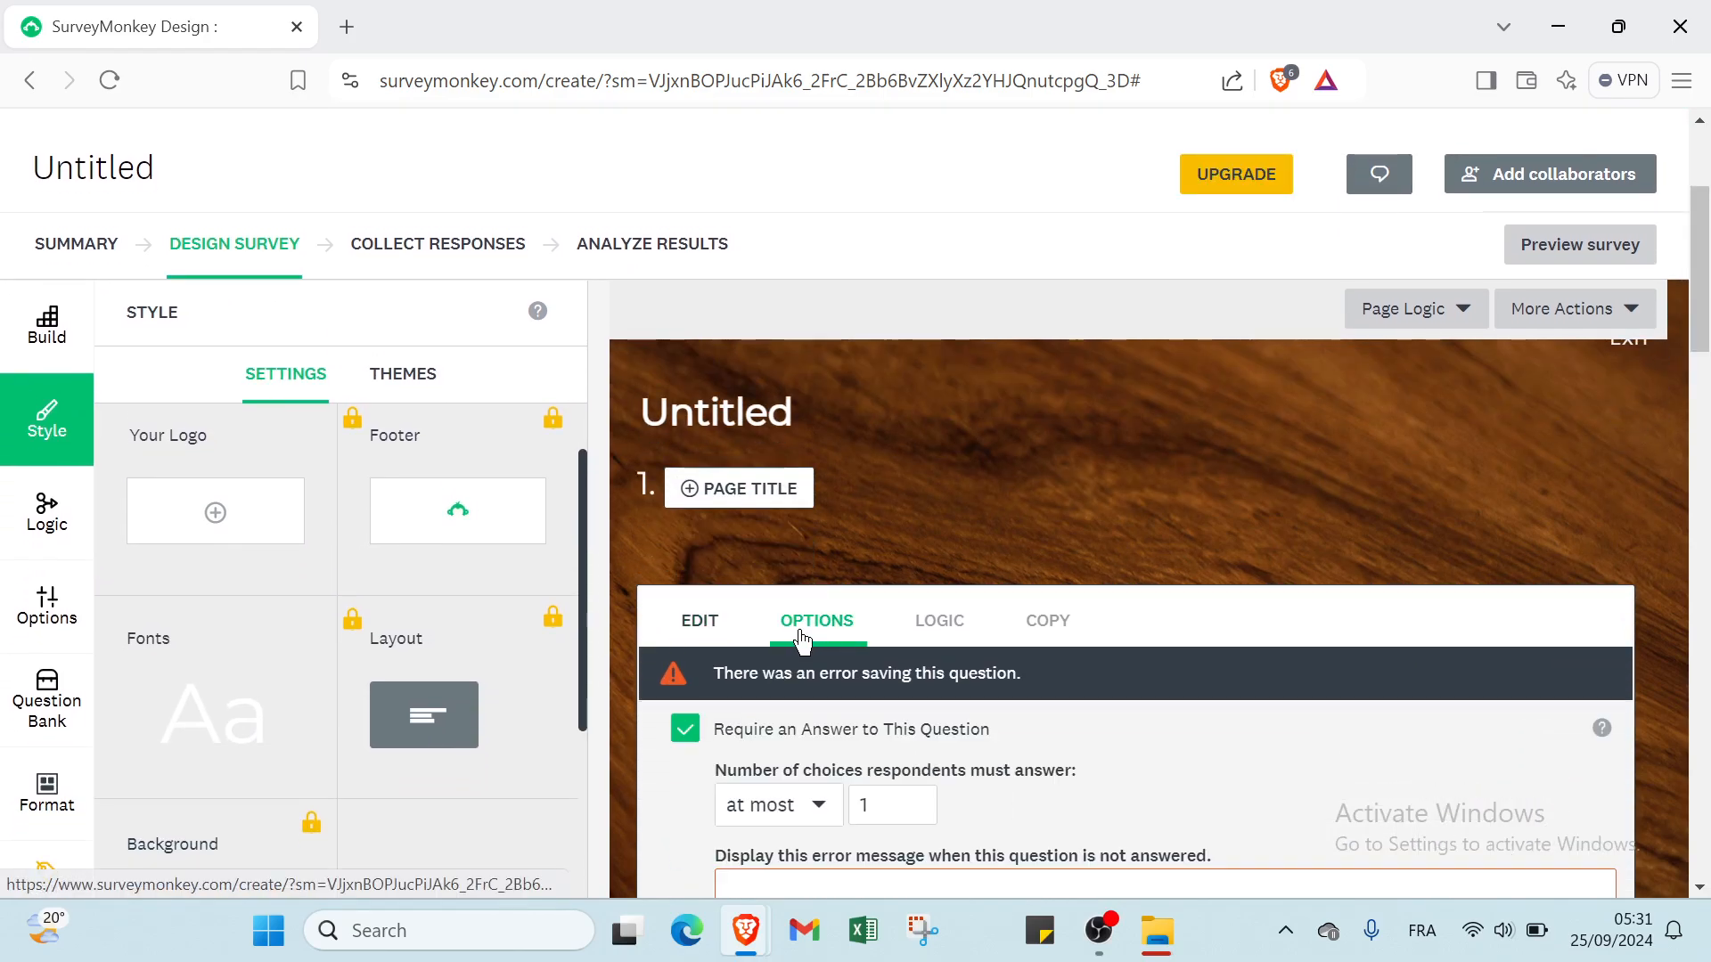
{"action": "scroll", "coordinate": [802, 640], "scroll_direction": "down", "scroll_amount": 3}
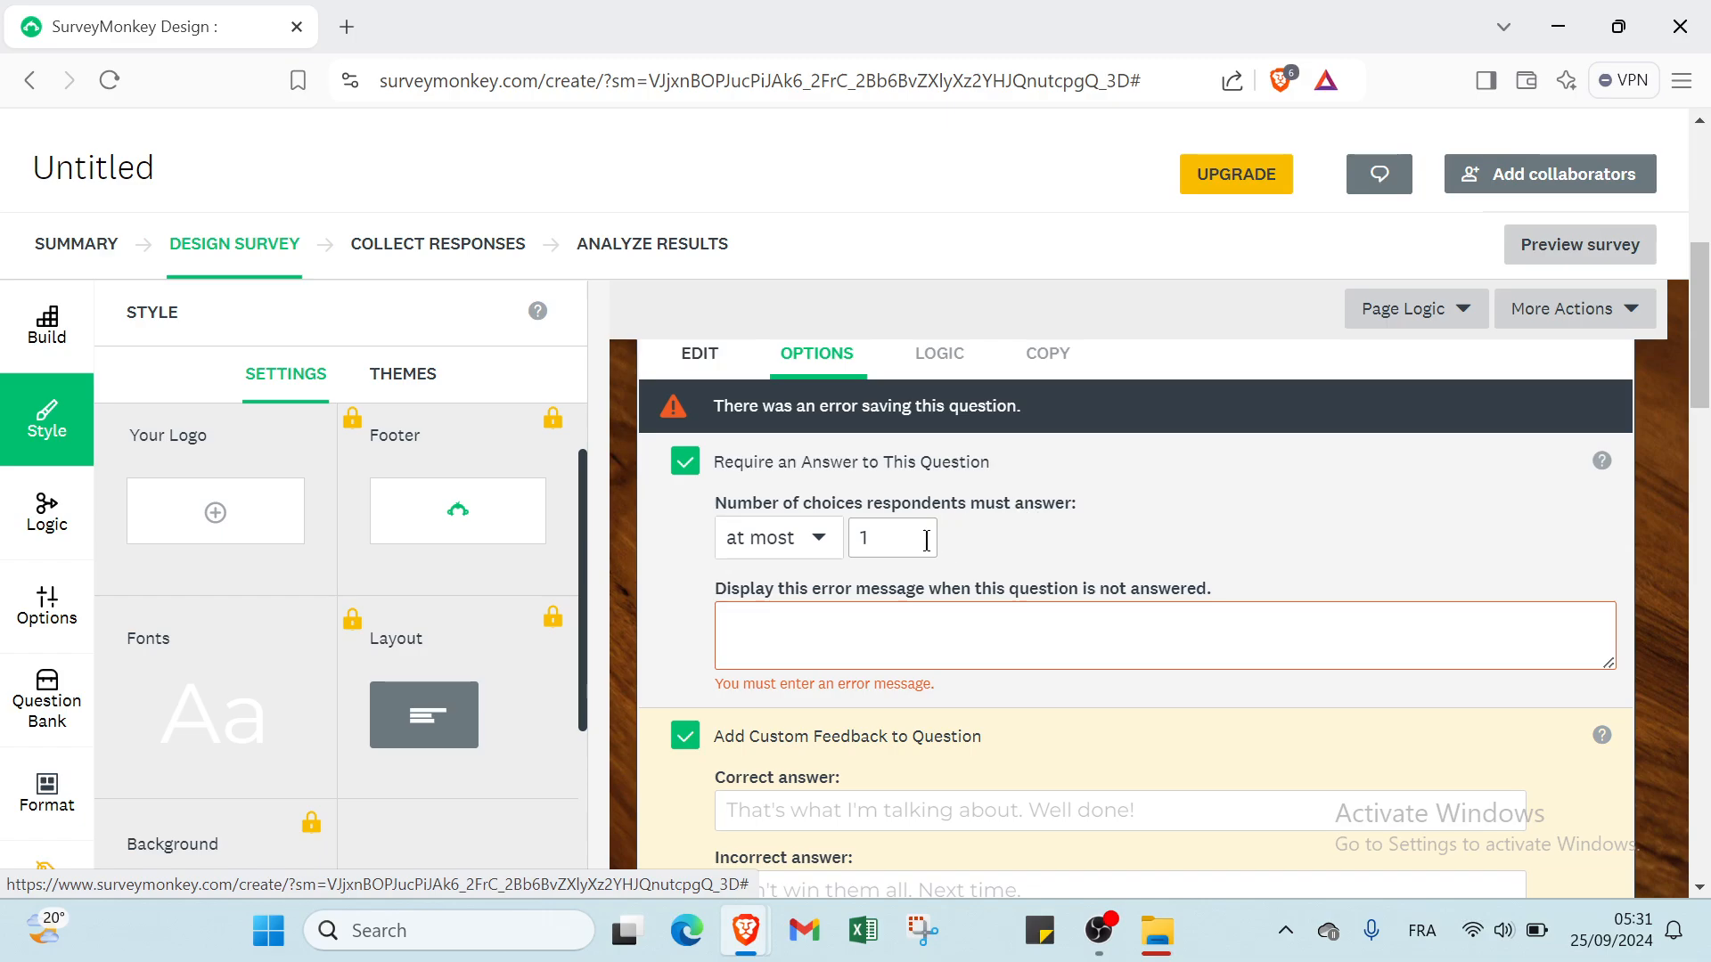
{"action": "left_click", "coordinate": [796, 541]}
{"action": "left_click", "coordinate": [786, 584]}
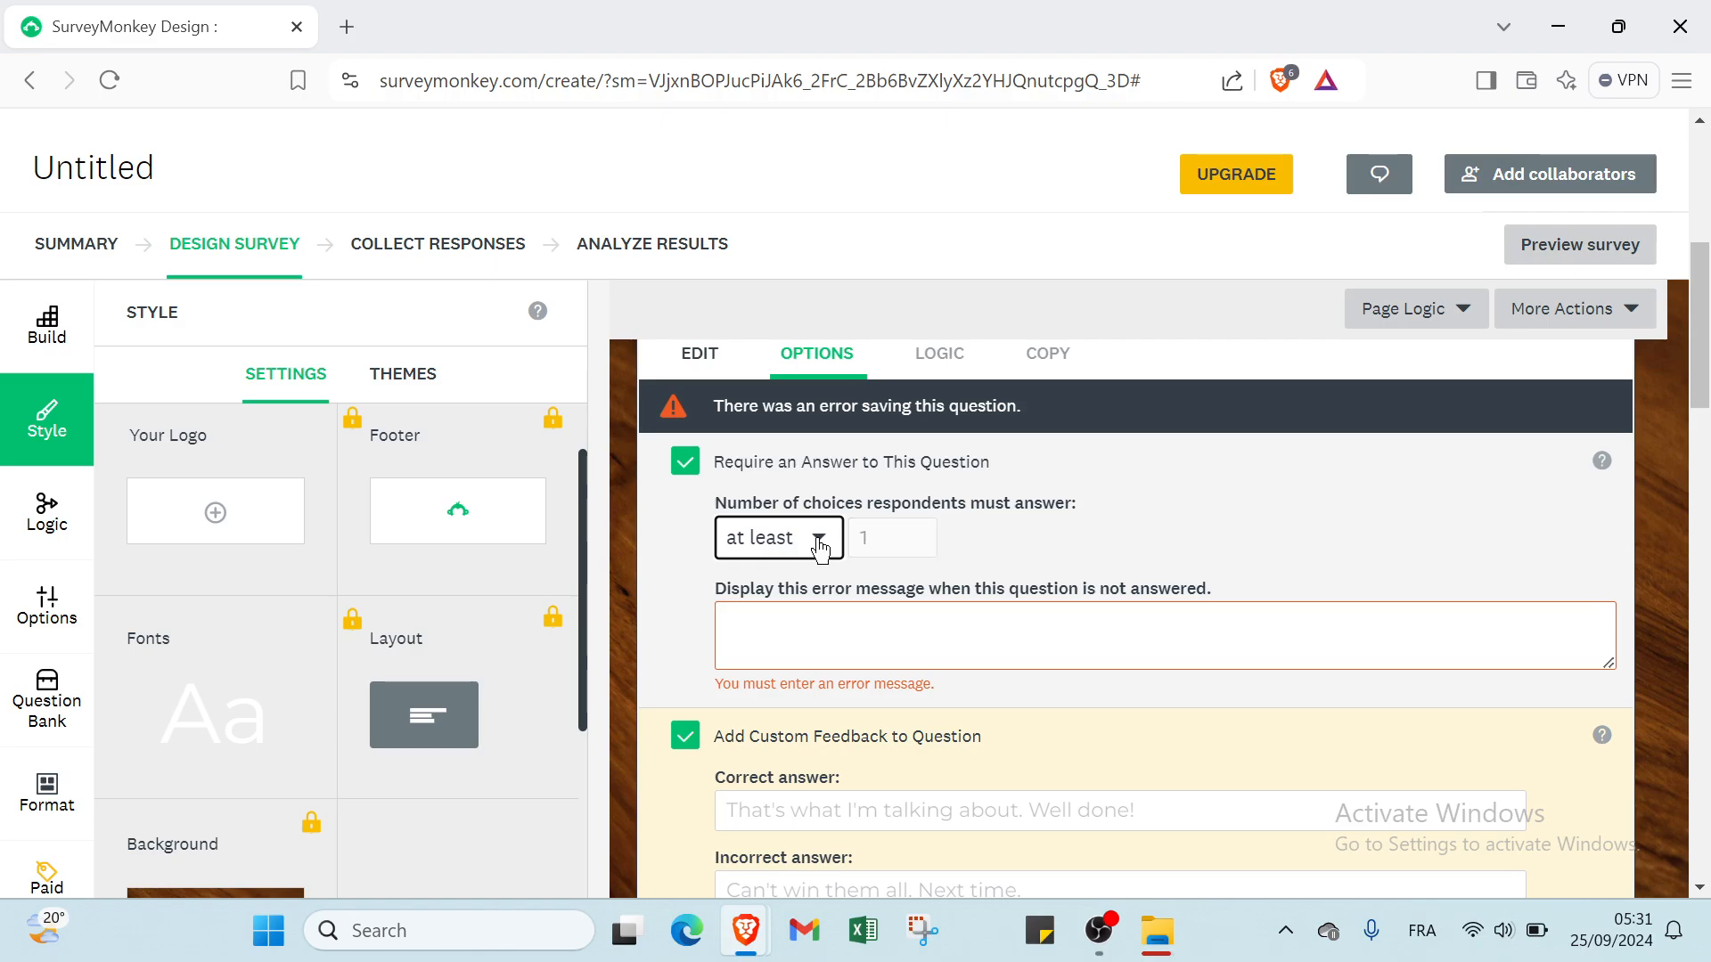
- Set Q1's condition for the number of choices respondents must answer to "at most" and select its number value
{"action": "left_click", "coordinate": [820, 546]}
{"action": "left_click", "coordinate": [813, 611]}
{"action": "left_click", "coordinate": [877, 545]}
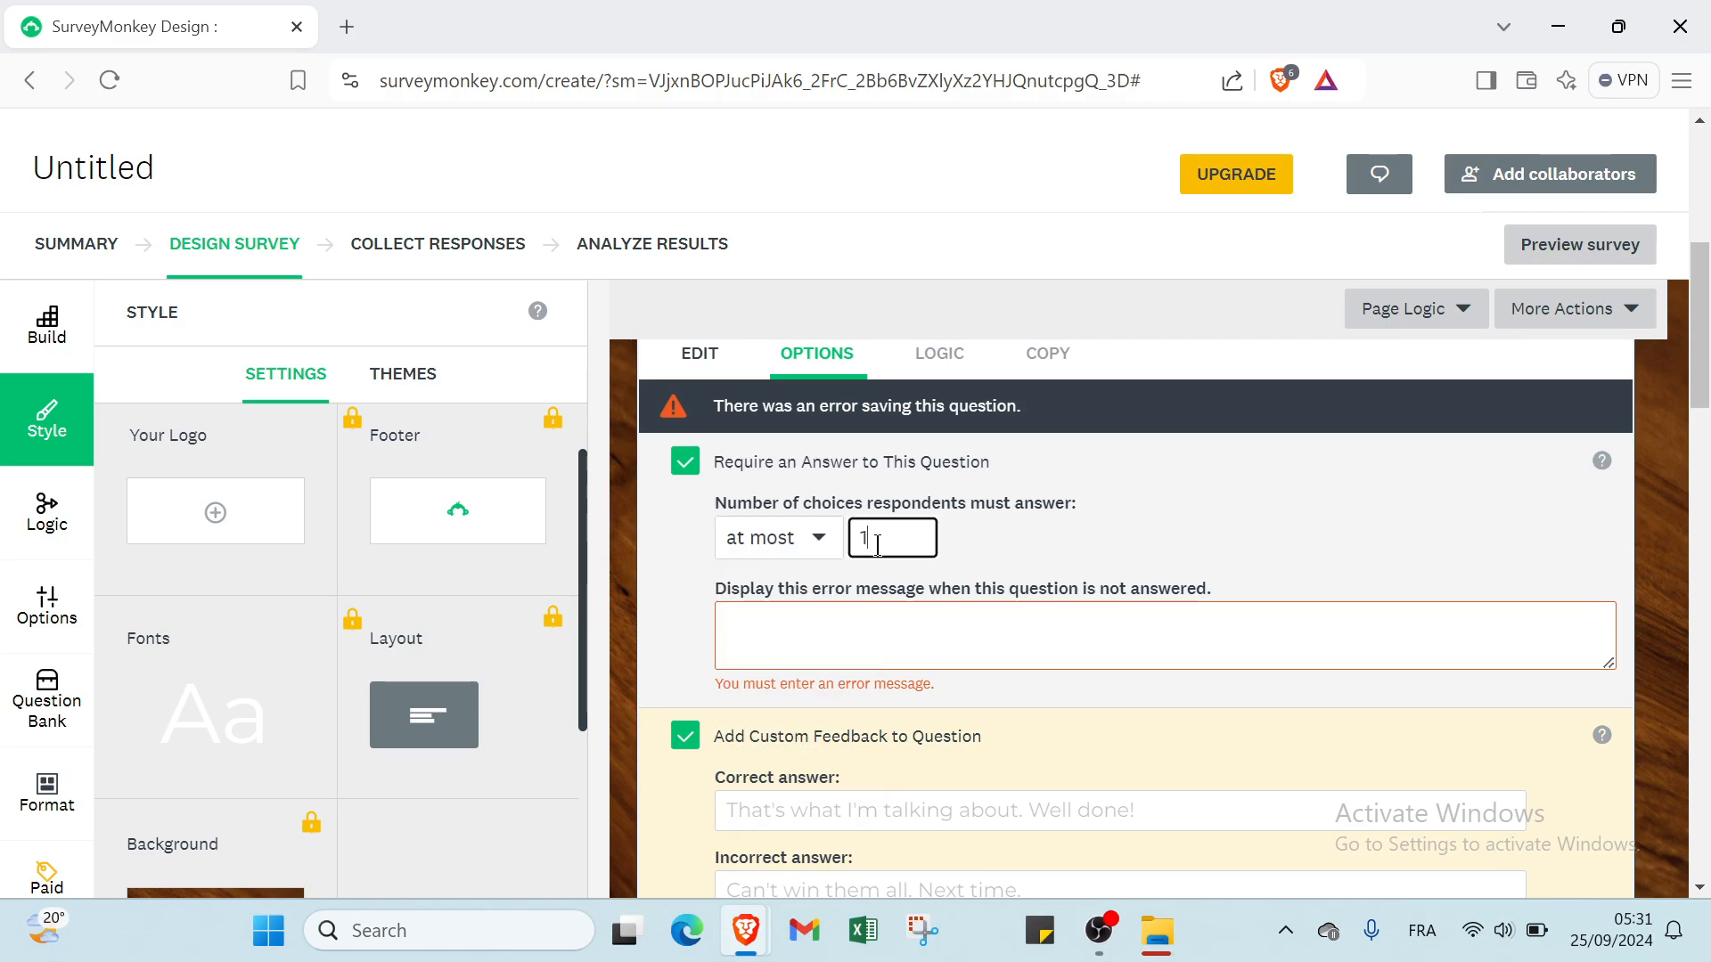
{"action": "left_click_drag", "start_coordinate": [879, 541], "coordinate": [831, 550]}
{"action": "scroll", "coordinate": [1020, 602], "scroll_direction": "down", "scroll_amount": 2}
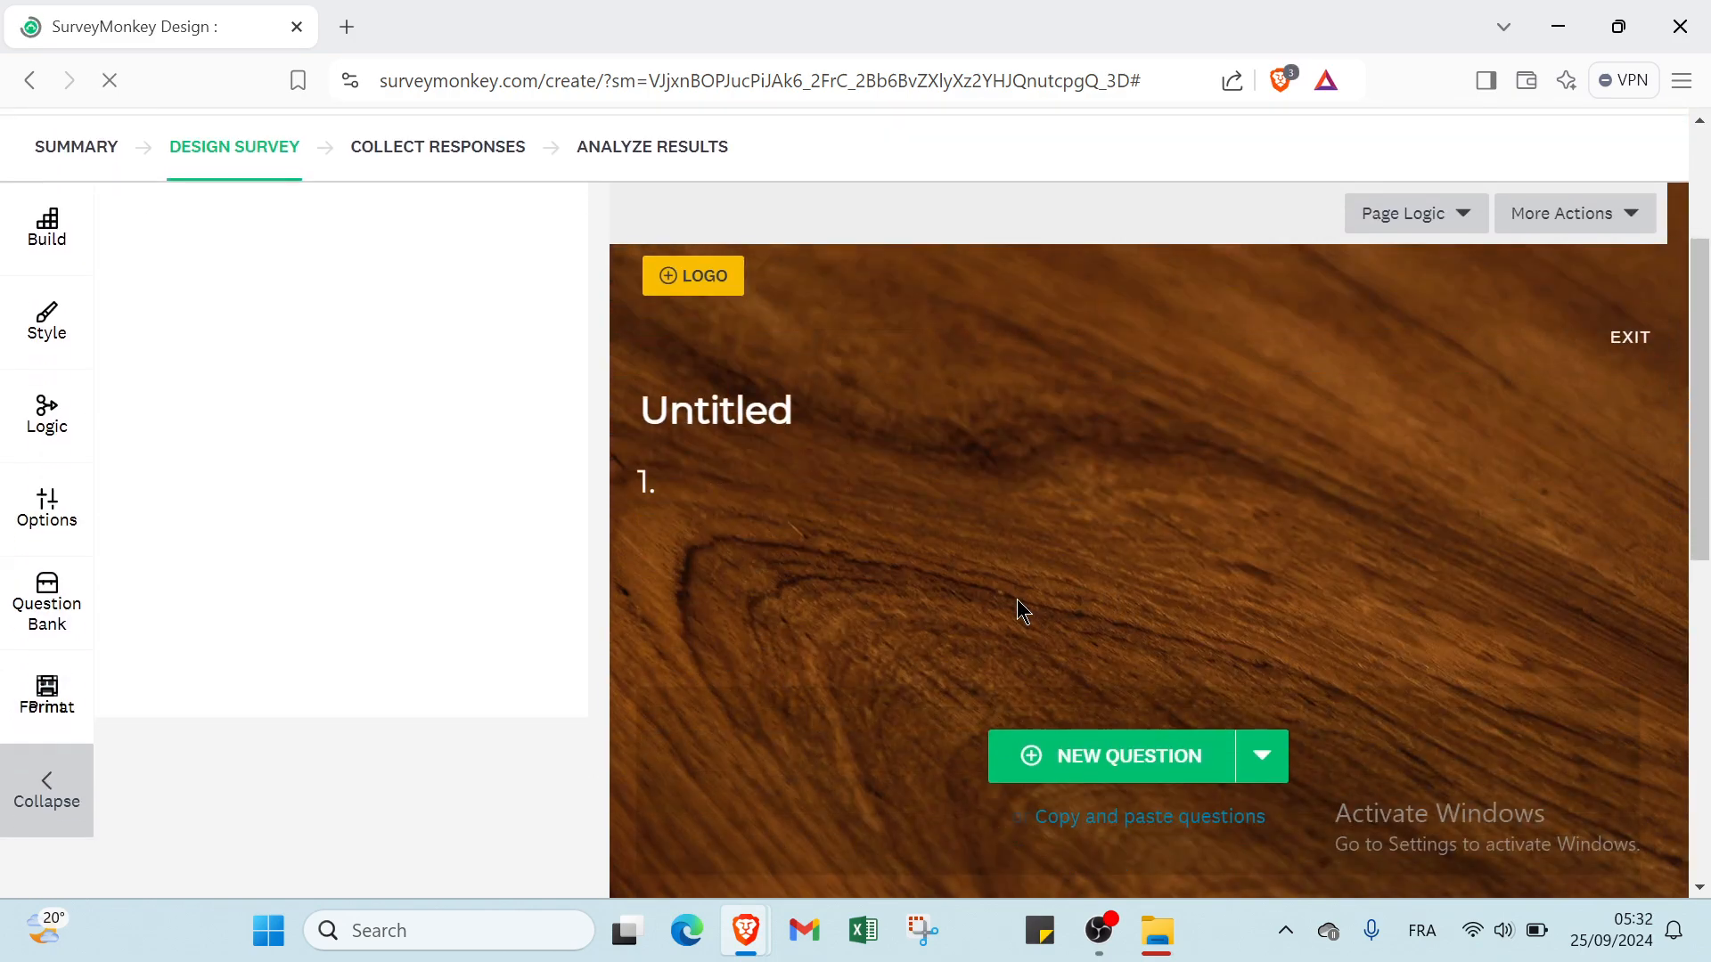
- Look over the reloaded survey page, browse the question types available for the blank Q1, and close the list
{"action": "scroll", "coordinate": [1018, 602], "scroll_direction": "down", "scroll_amount": 6}
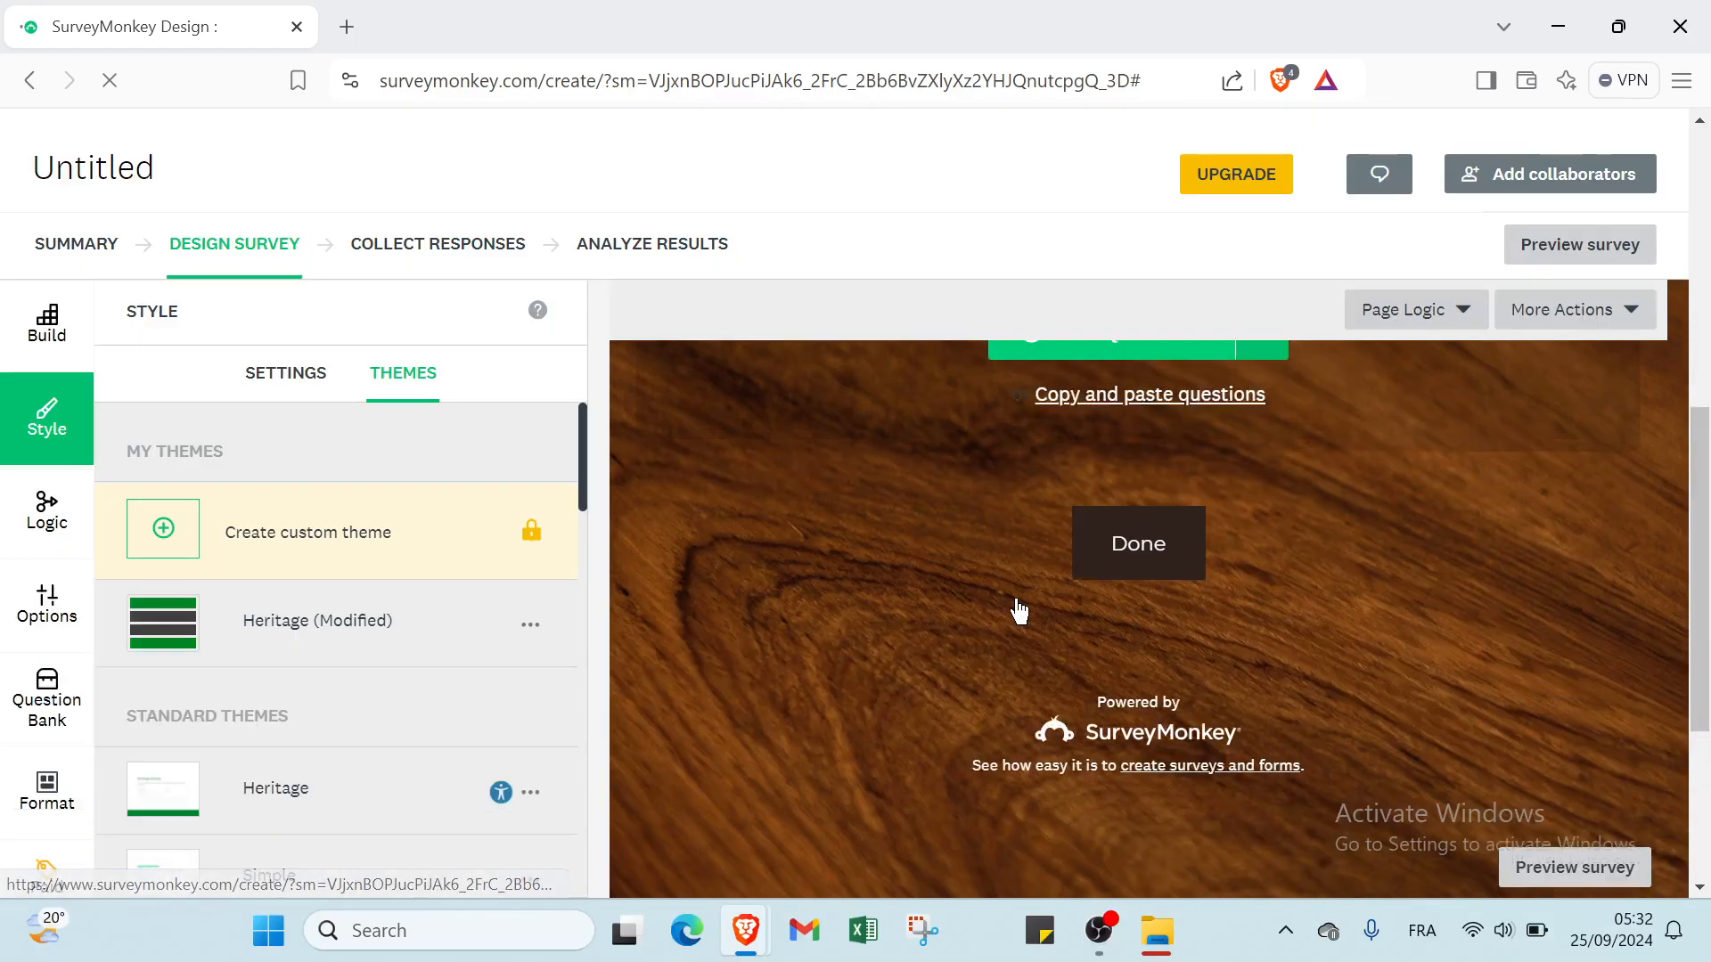
{"action": "scroll", "coordinate": [1015, 597], "scroll_direction": "down", "scroll_amount": 4}
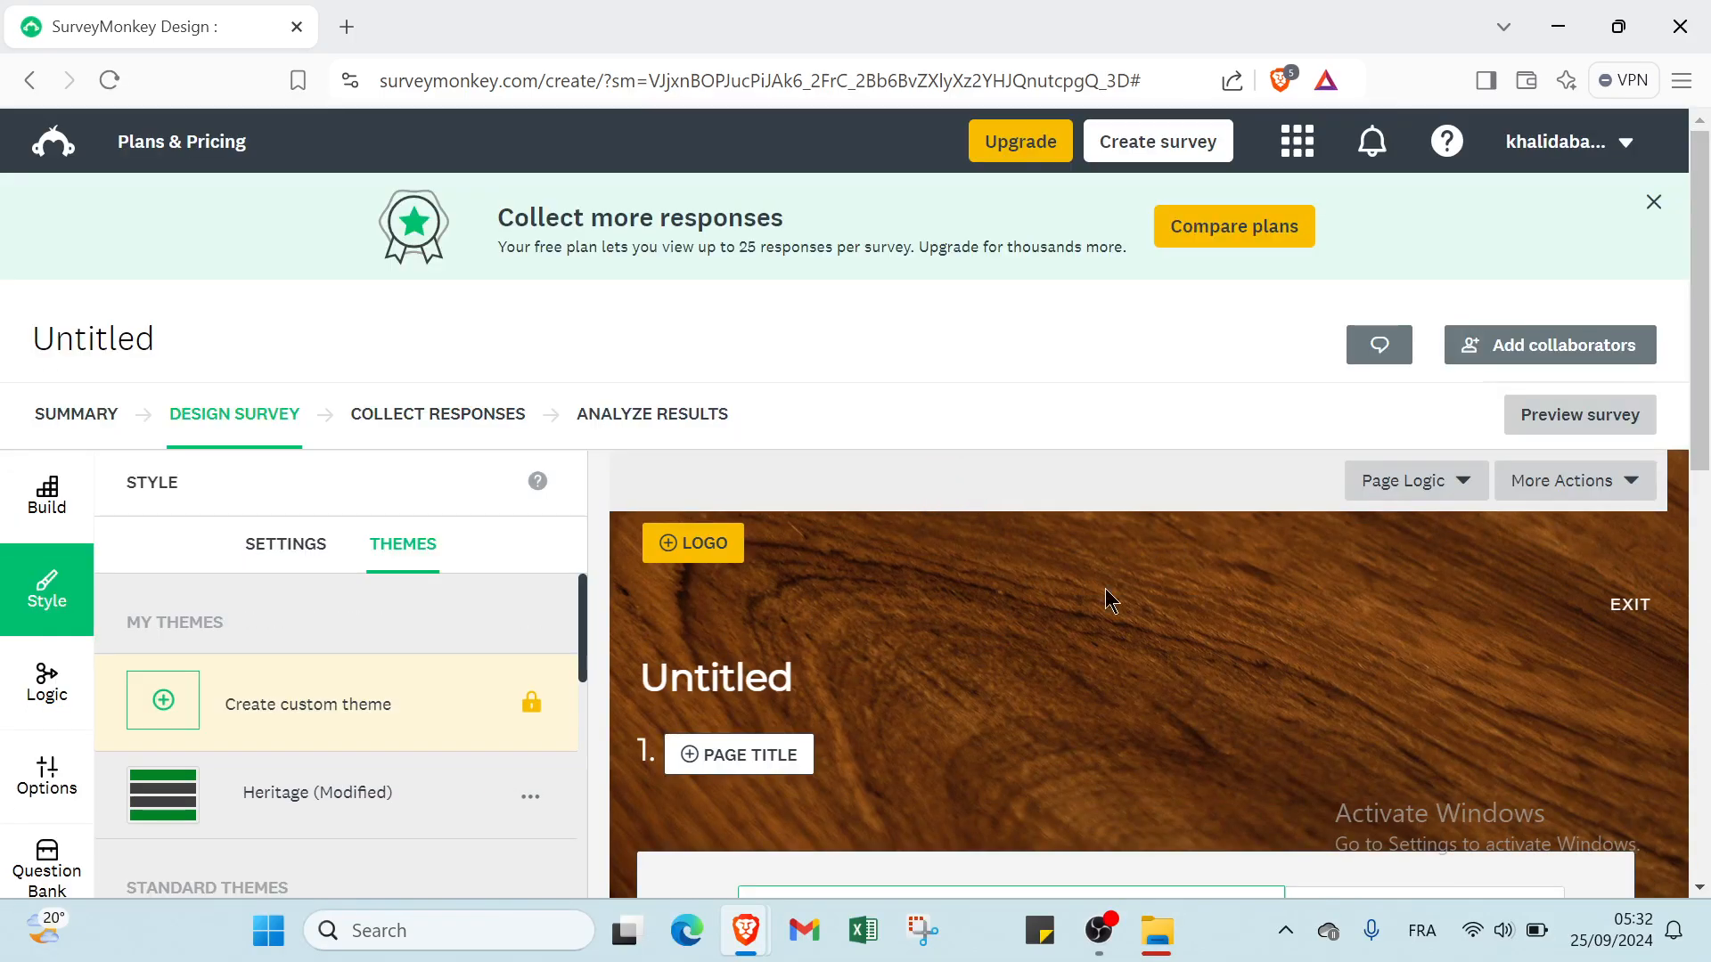
{"action": "scroll", "coordinate": [1065, 690], "scroll_direction": "down", "scroll_amount": 3}
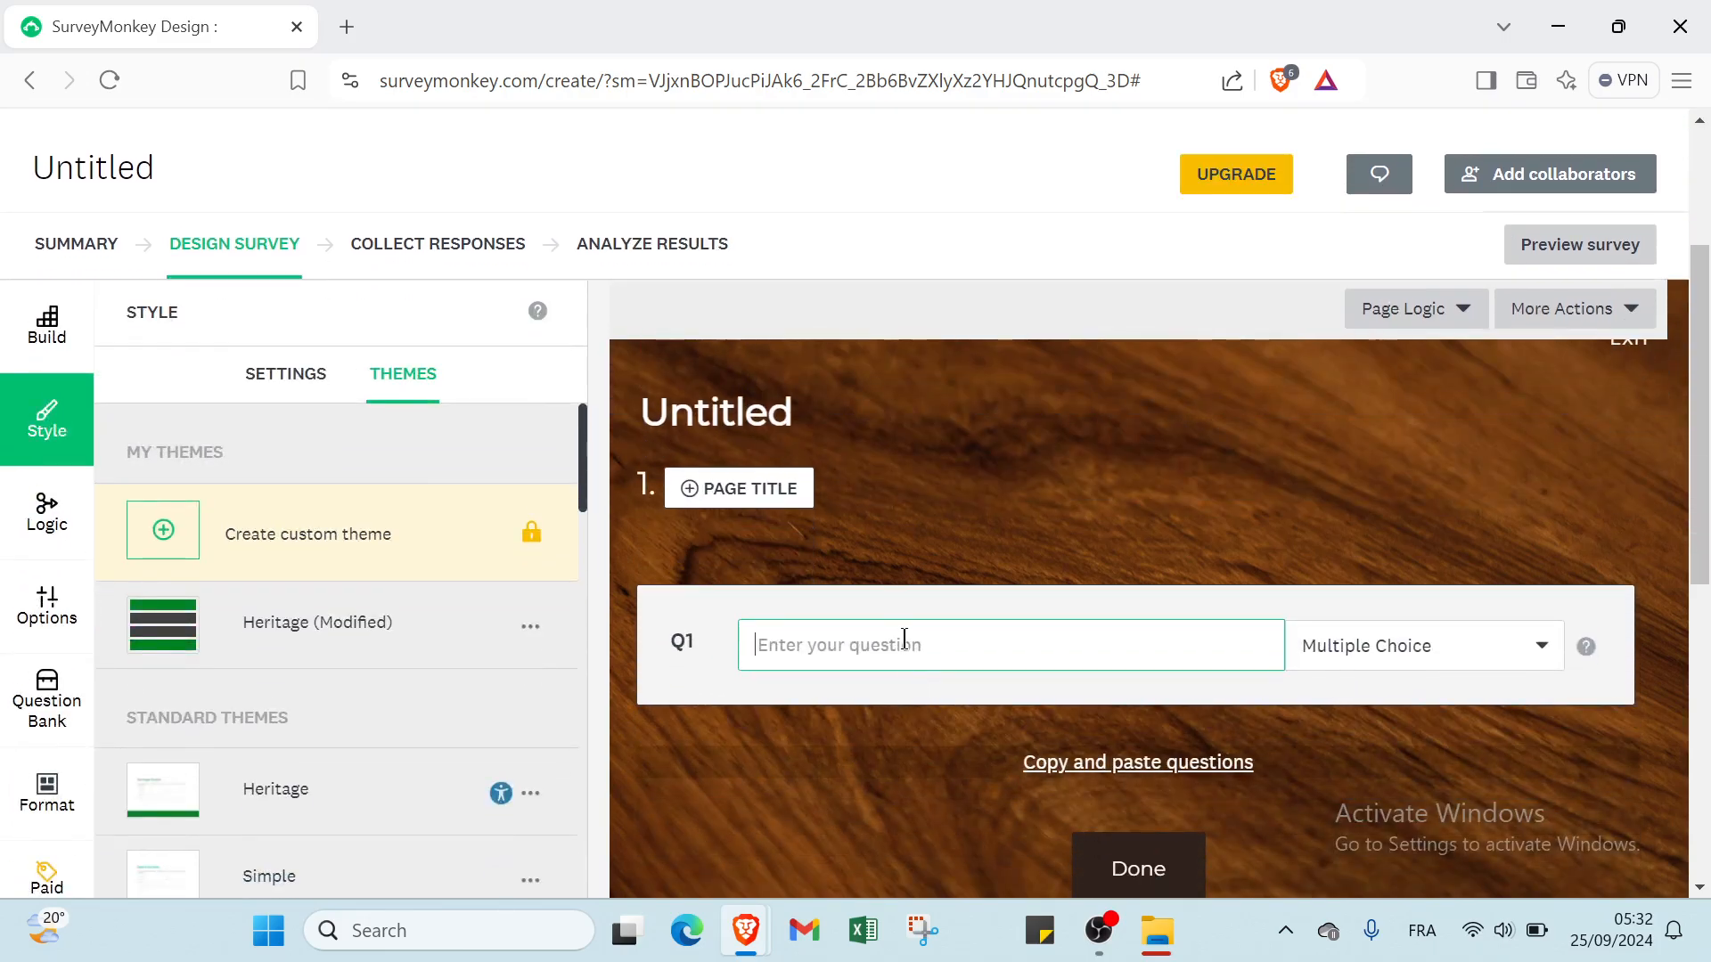
{"action": "left_click", "coordinate": [1415, 654]}
{"action": "scroll", "coordinate": [1159, 713], "scroll_direction": "down", "scroll_amount": 2}
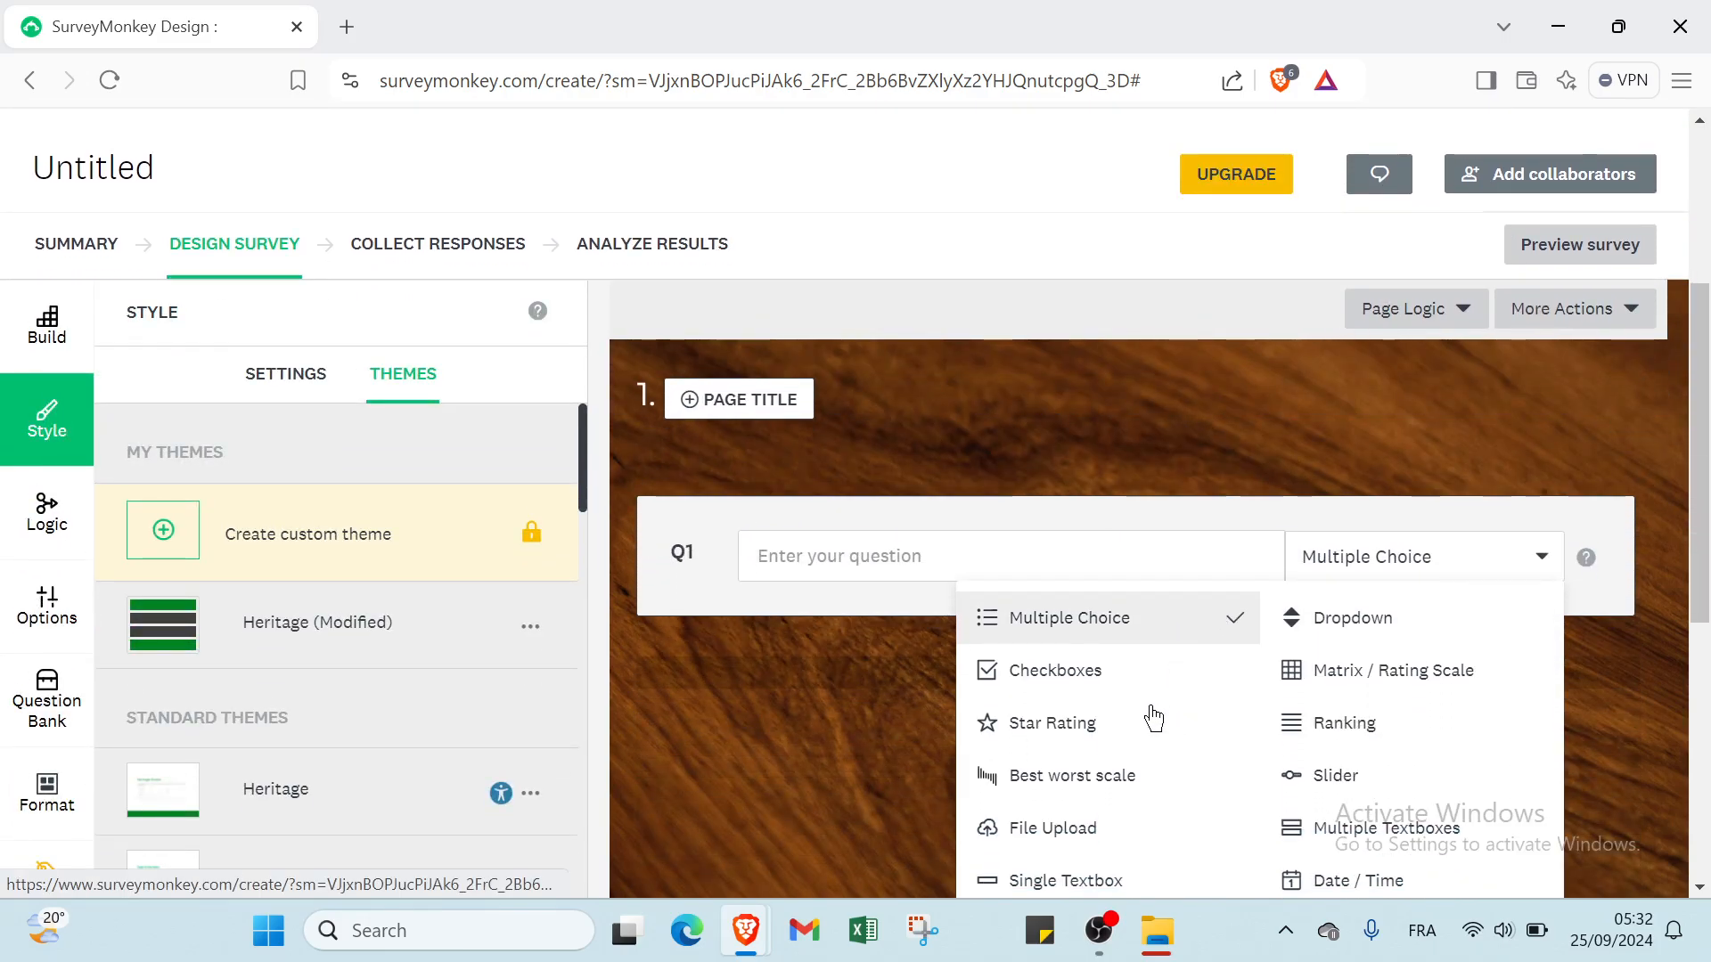
{"action": "scroll", "coordinate": [1074, 635], "scroll_direction": "down", "scroll_amount": 1}
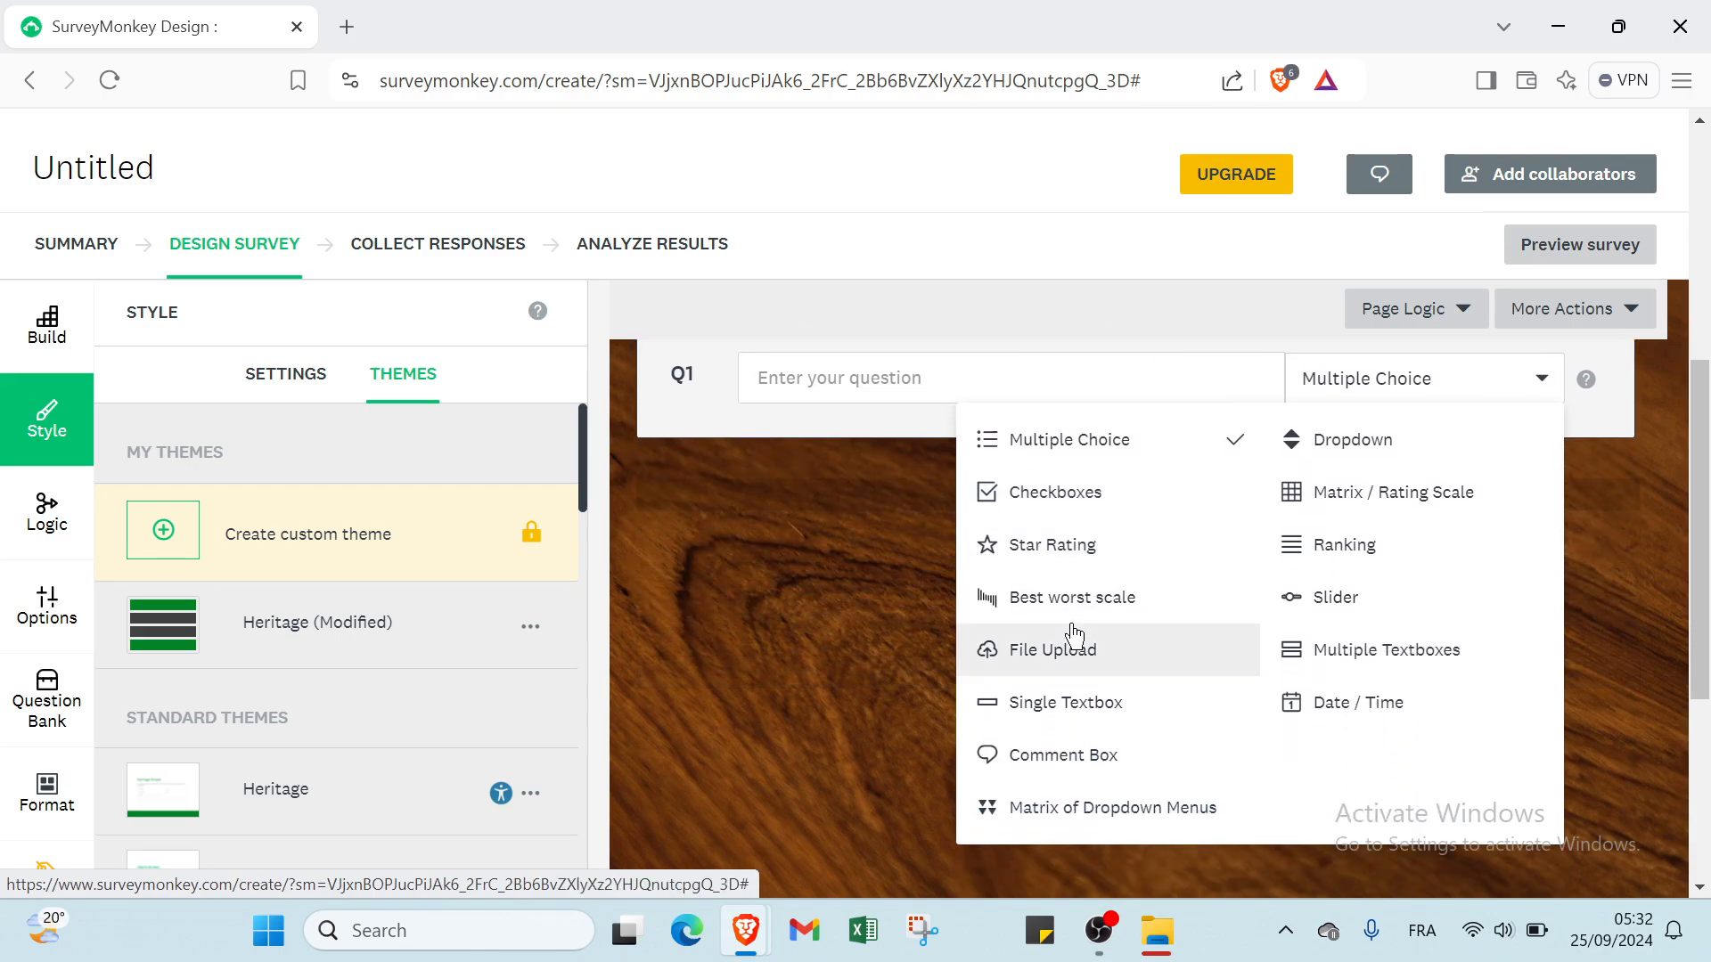
{"action": "scroll", "coordinate": [1078, 606], "scroll_direction": "down", "scroll_amount": 1}
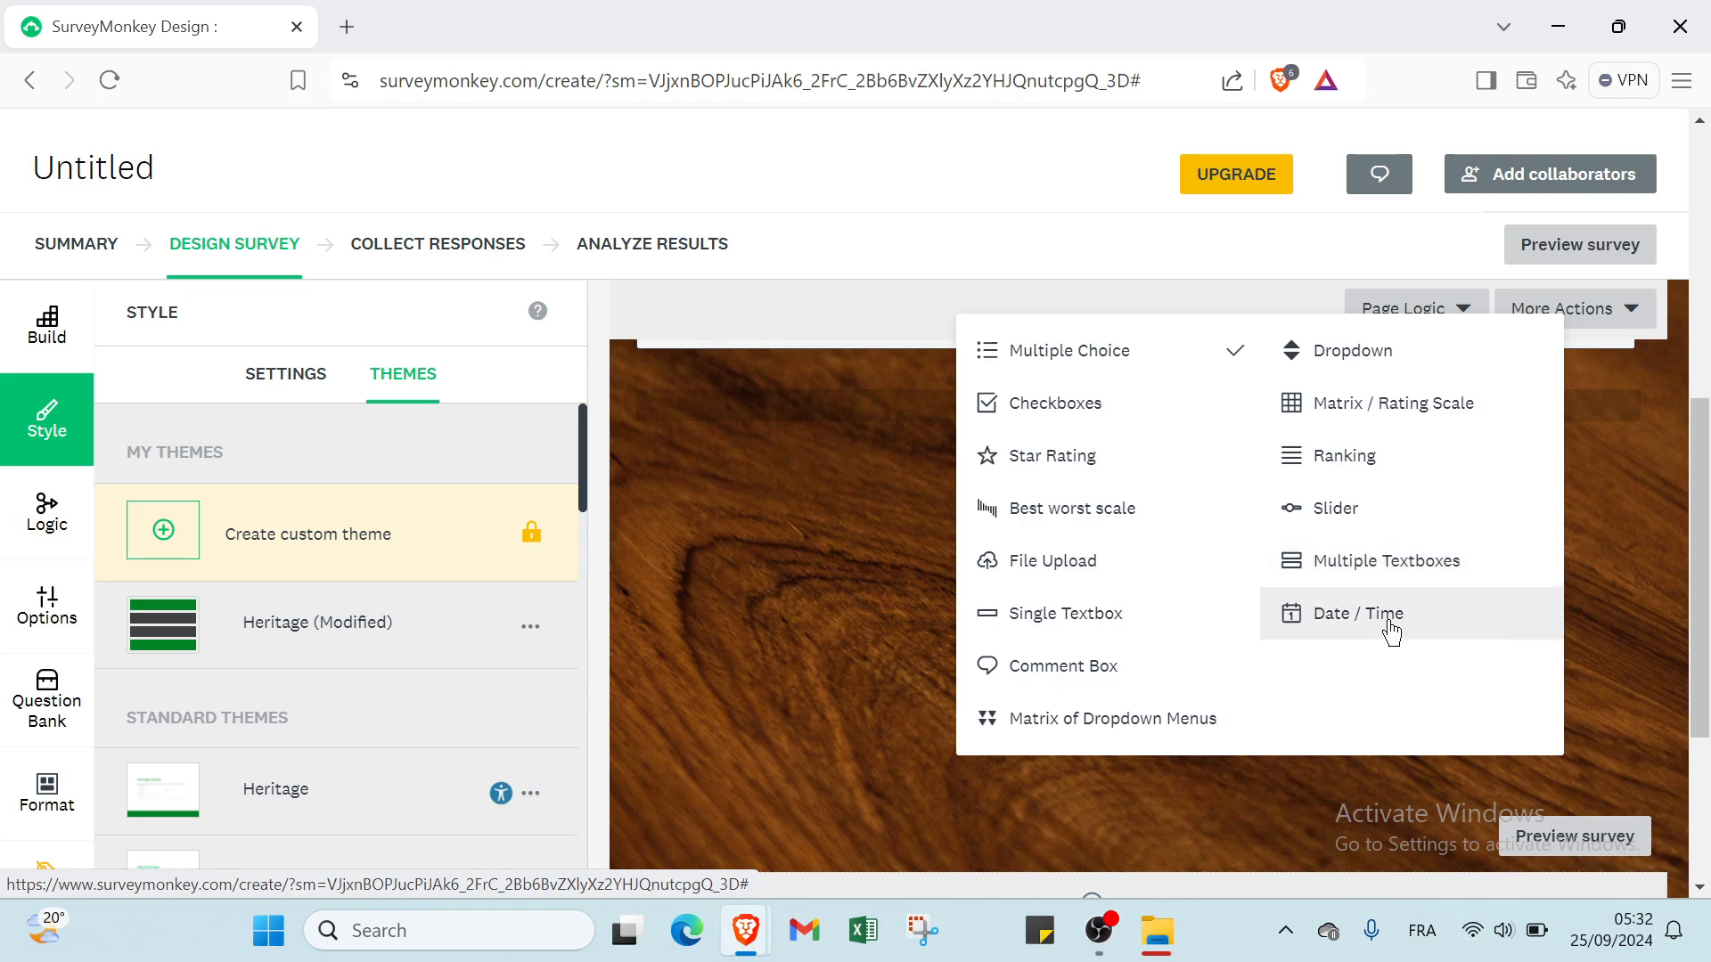
{"action": "left_click", "coordinate": [1646, 446]}
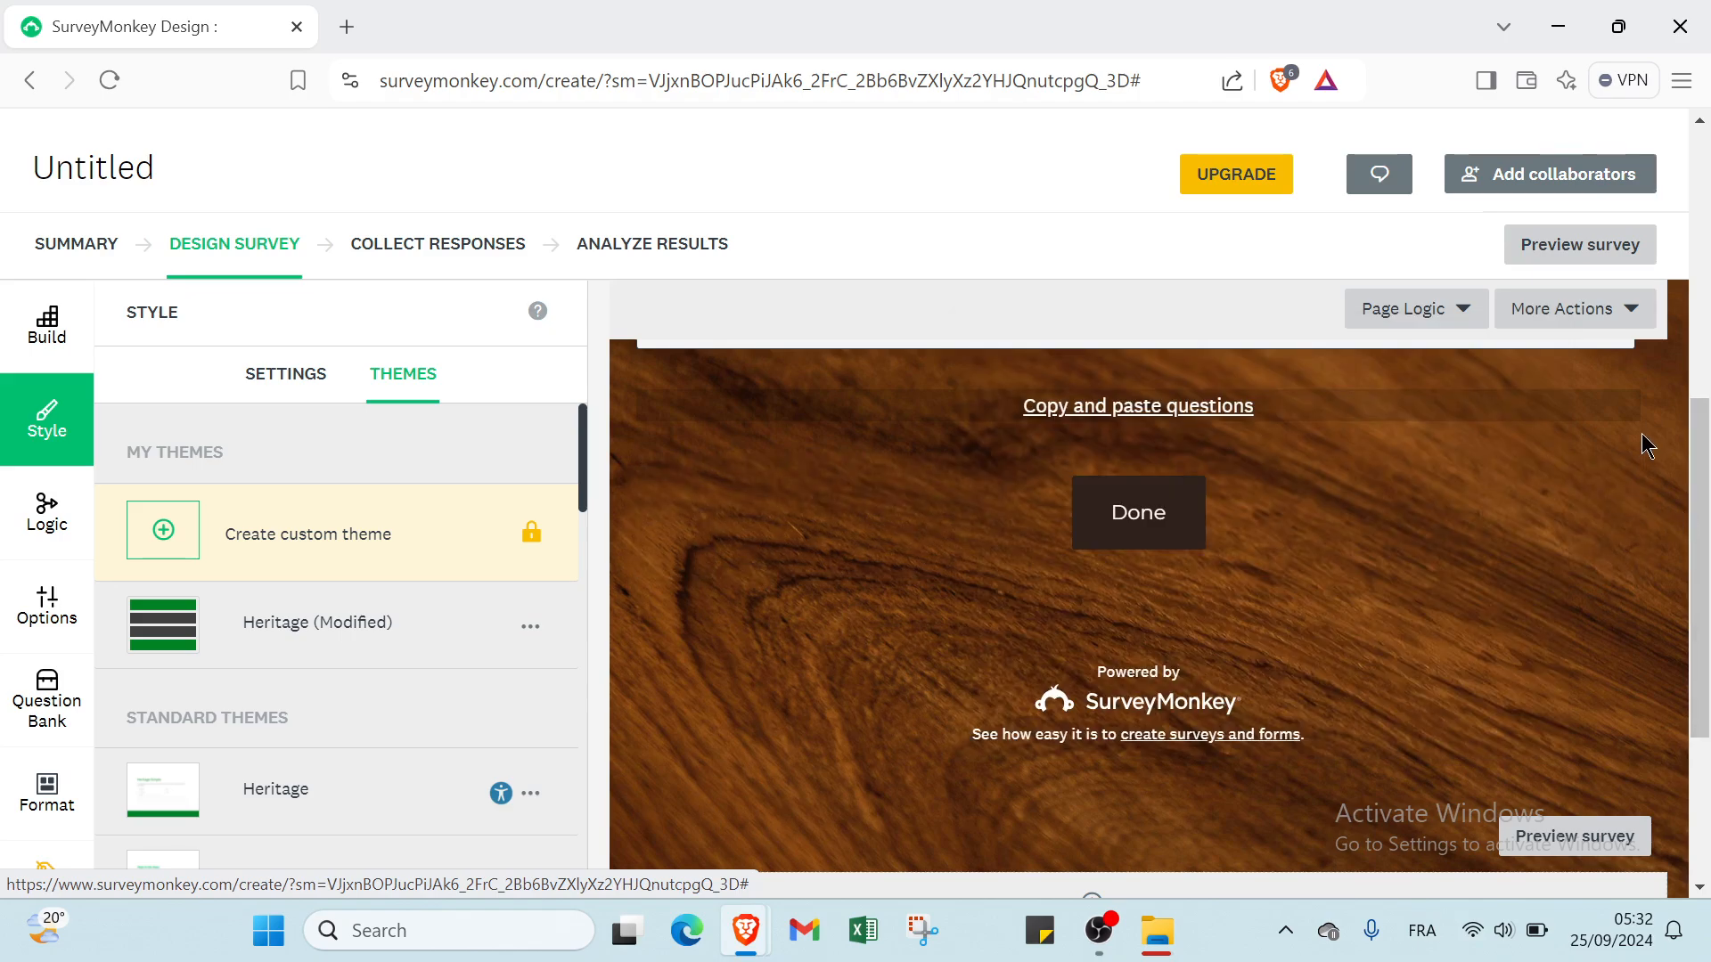
- View the Done, Previous and Next button labels without saving, and look over the page logic and page action options
{"action": "left_click", "coordinate": [1130, 515]}
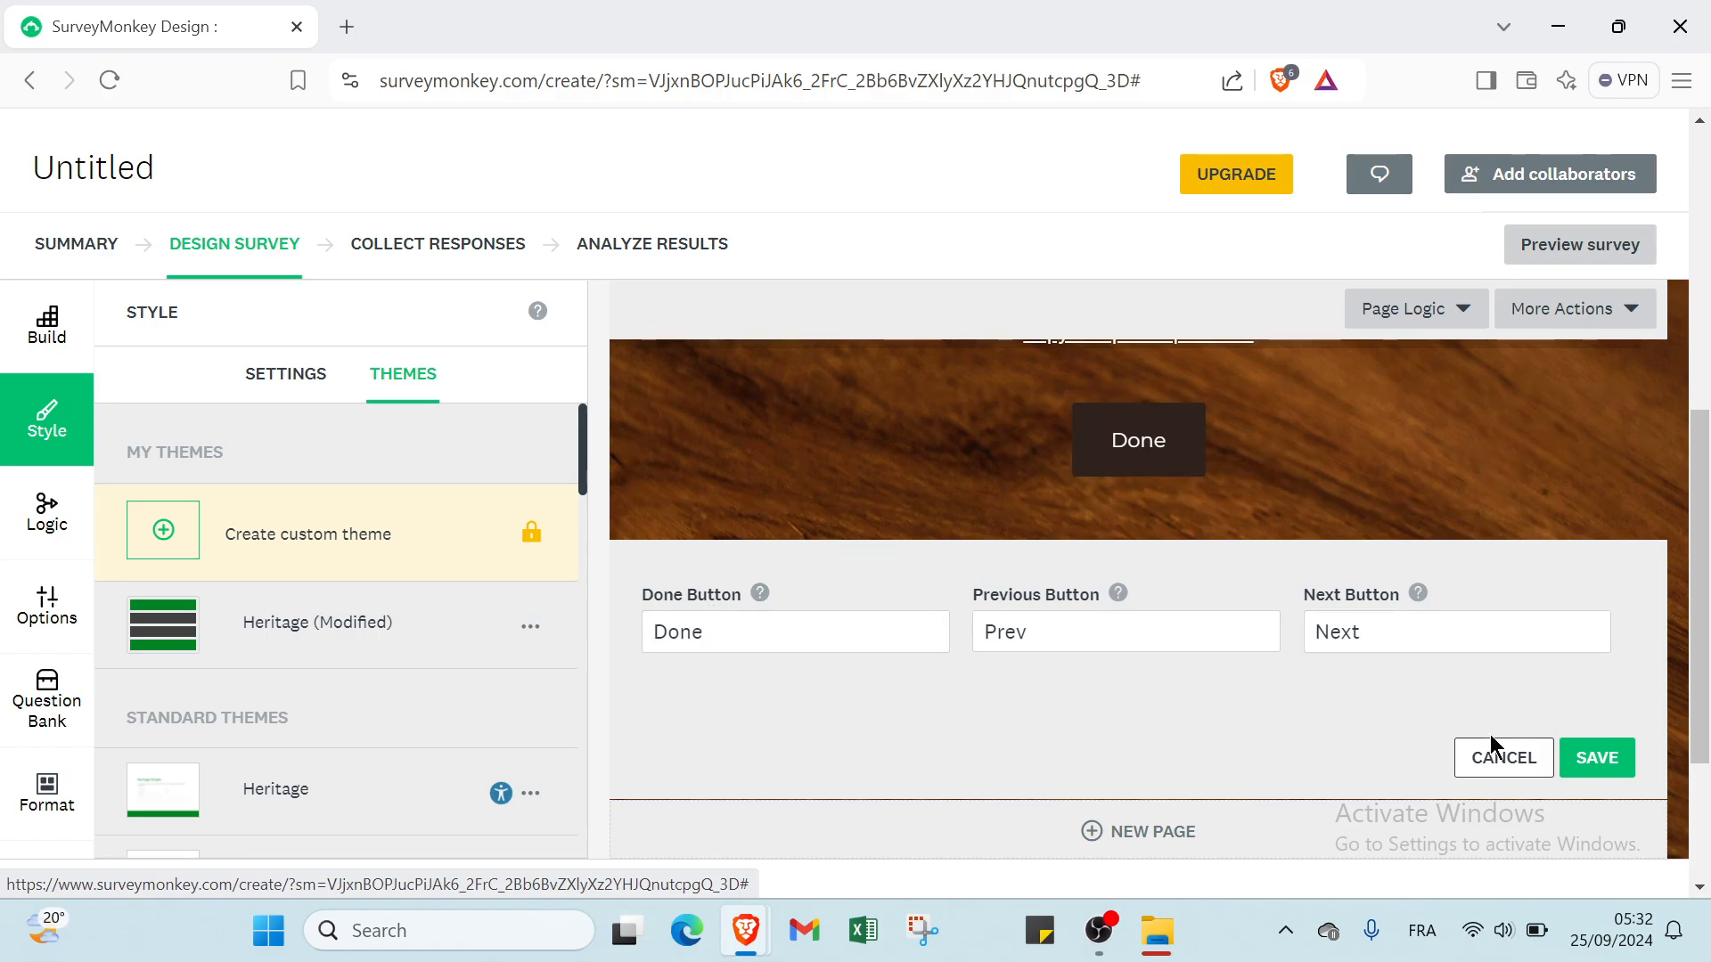
{"action": "left_click", "coordinate": [1501, 758]}
{"action": "left_click", "coordinate": [1408, 312]}
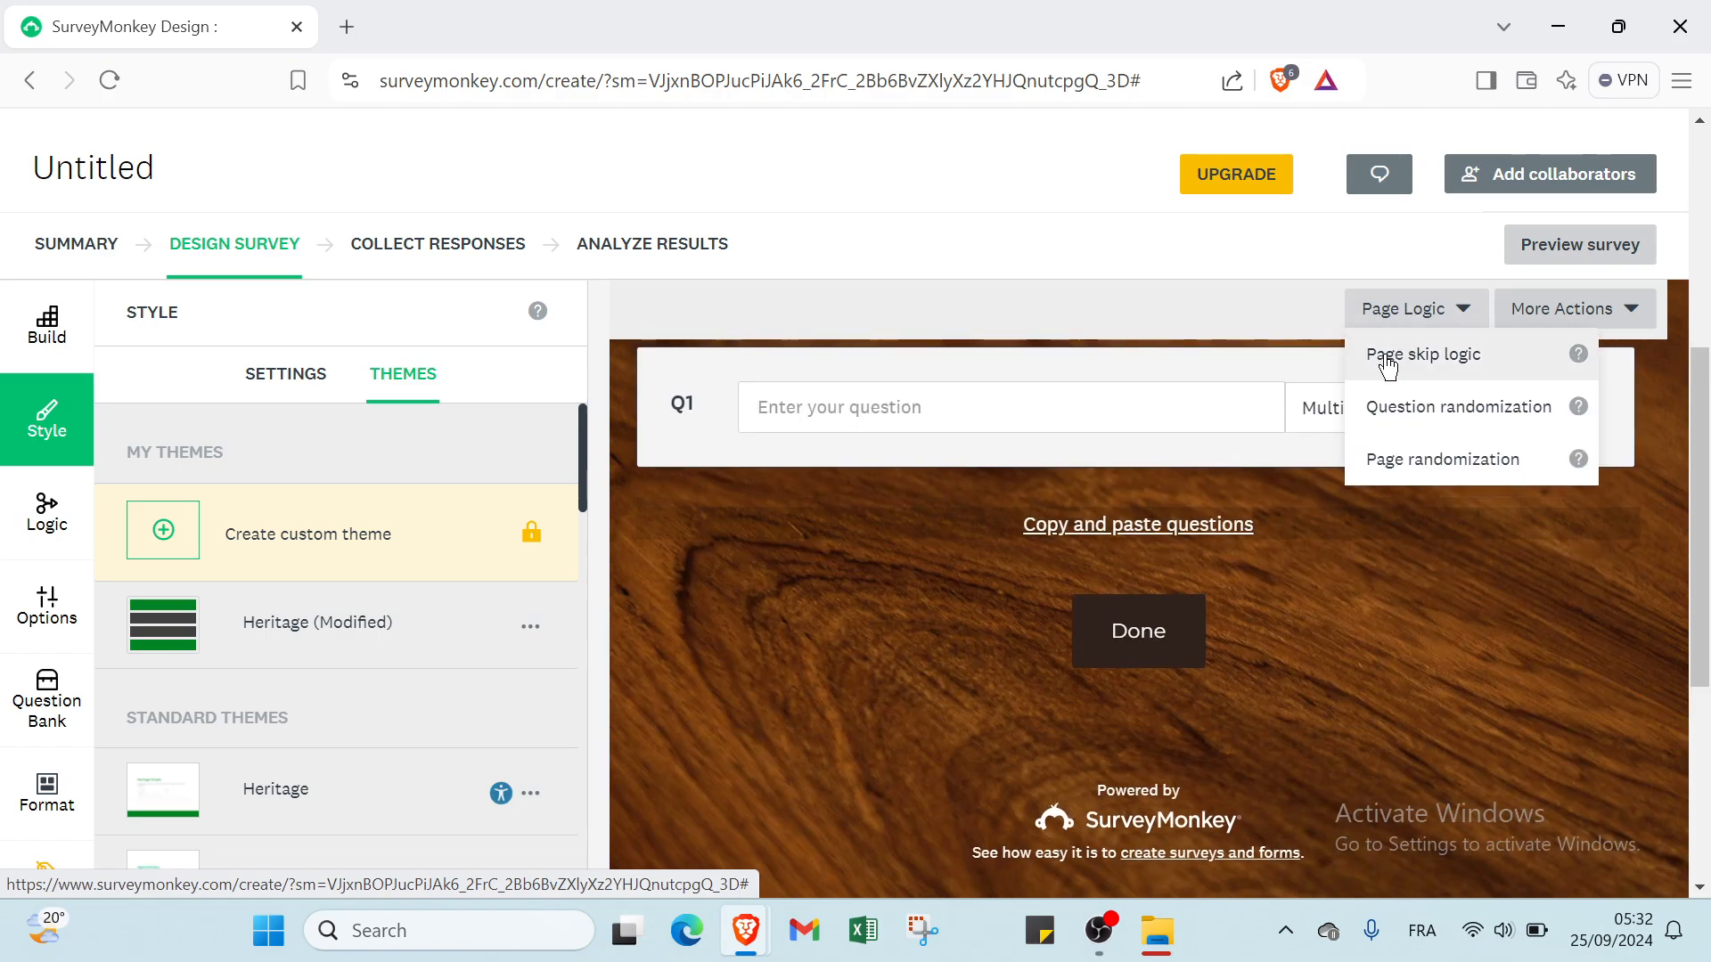
{"action": "left_click", "coordinate": [1054, 412]}
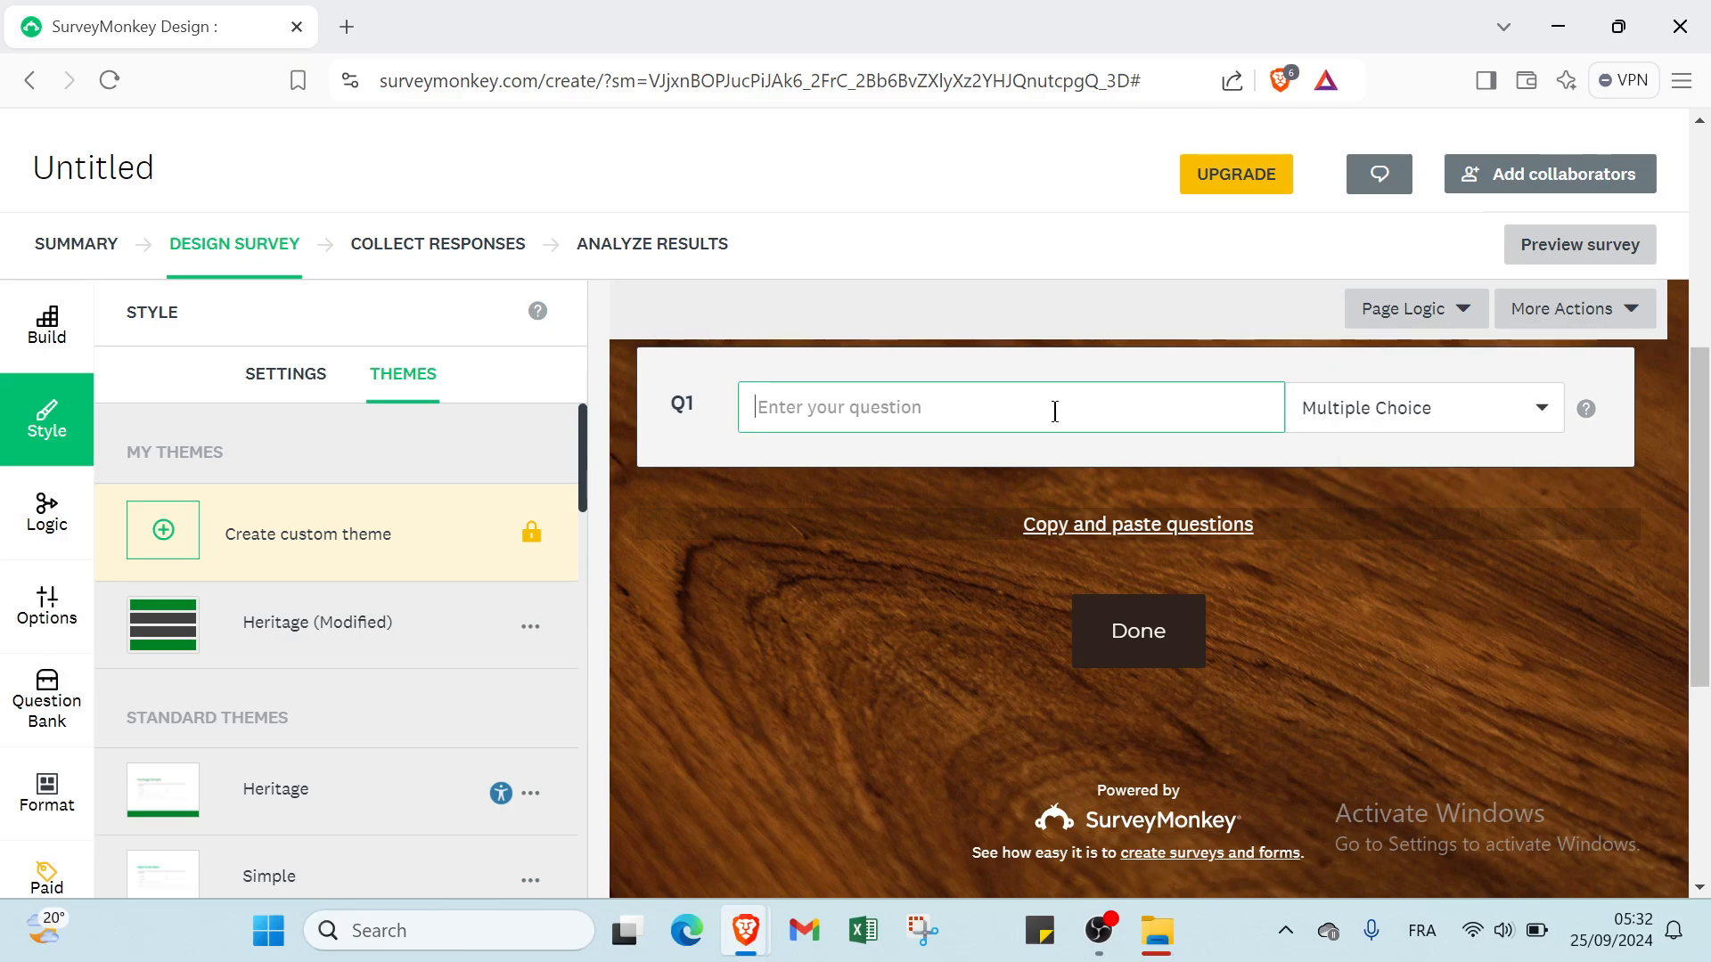
{"action": "left_click", "coordinate": [1441, 318]}
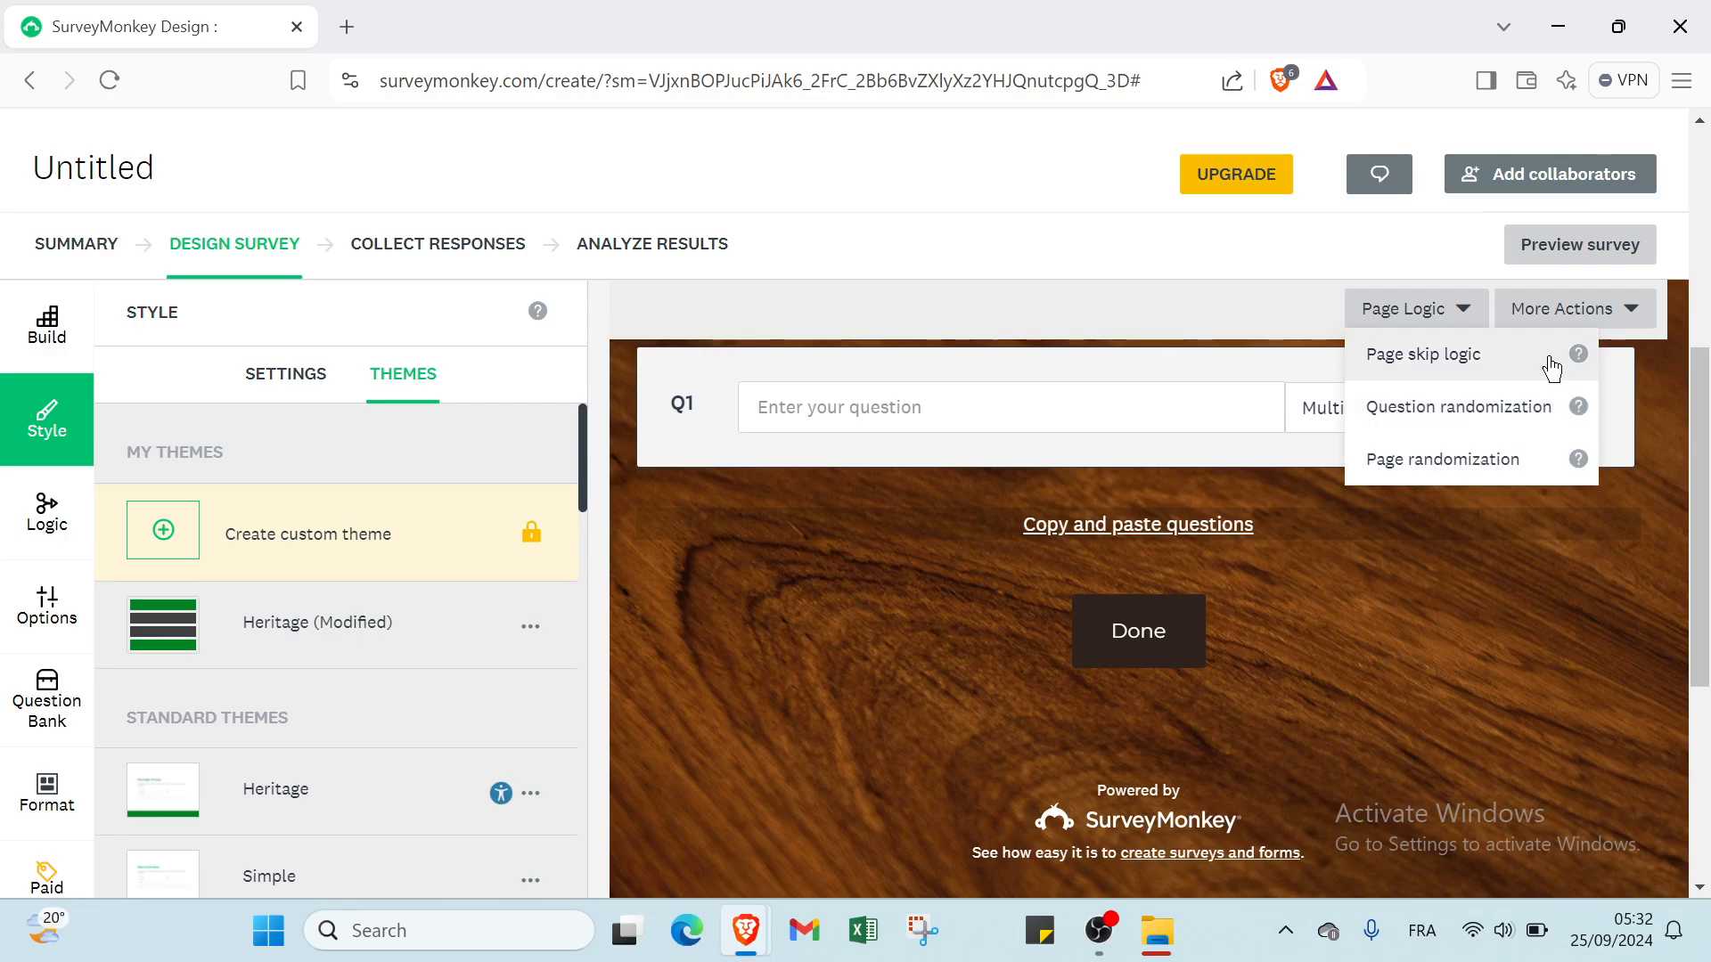
{"action": "mouse_move", "coordinate": [1583, 321]}
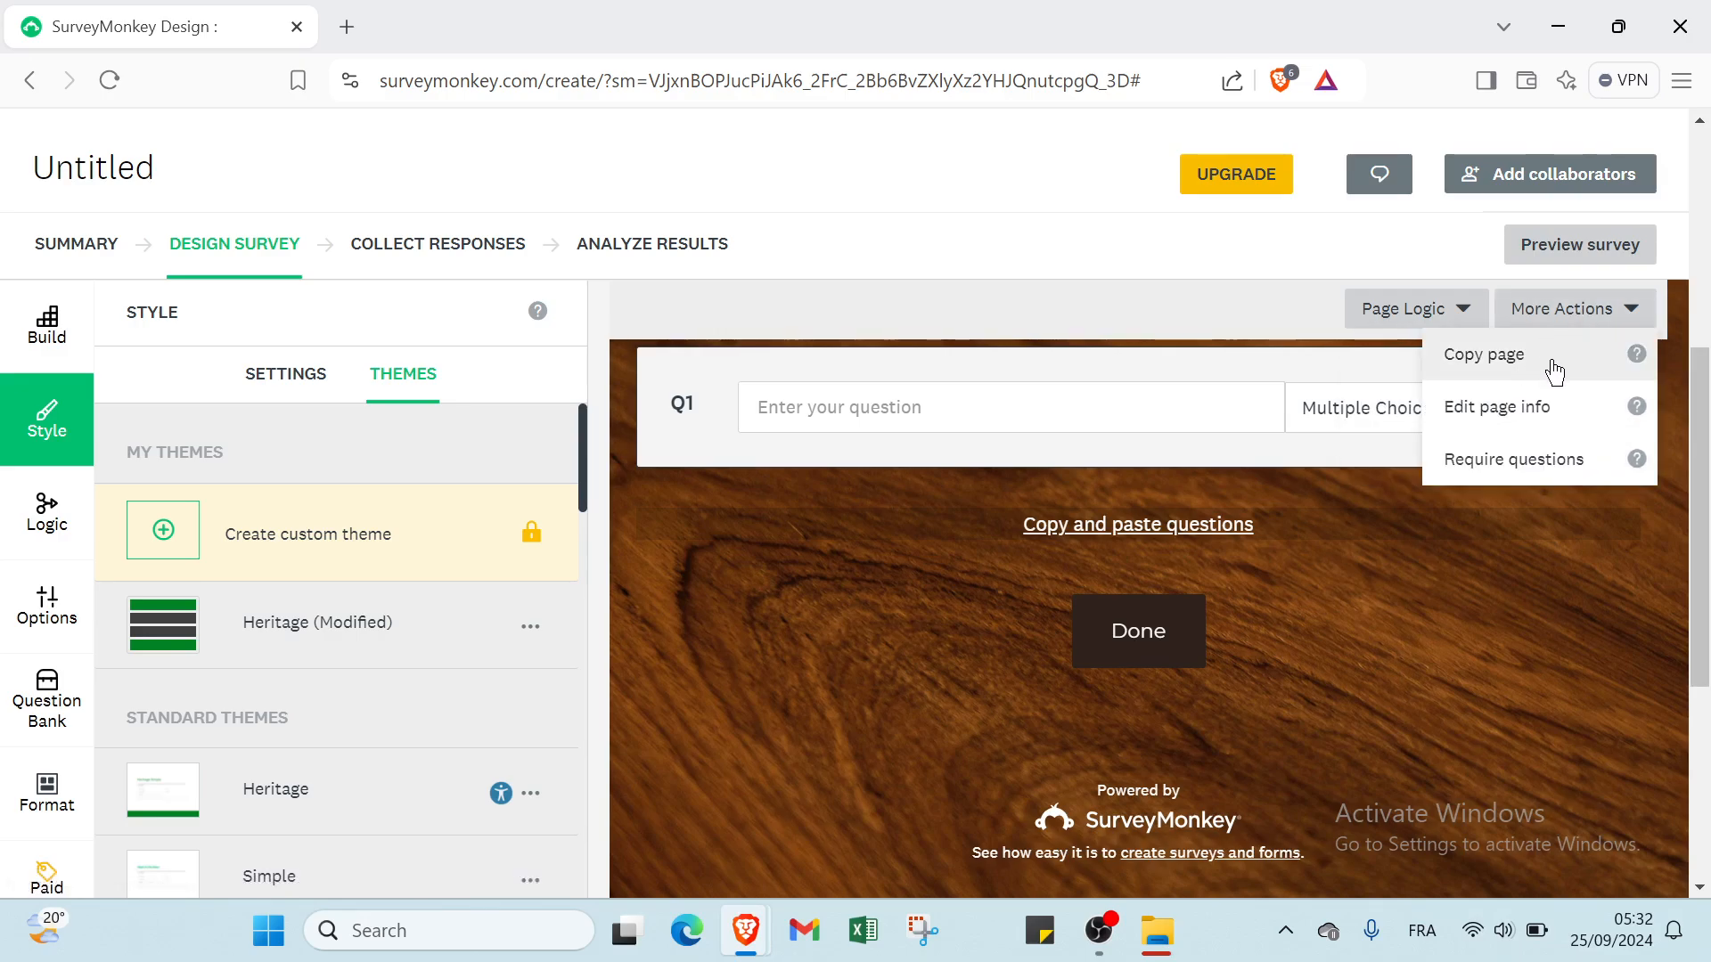
{"action": "scroll", "coordinate": [1158, 490], "scroll_direction": "up", "scroll_amount": 5}
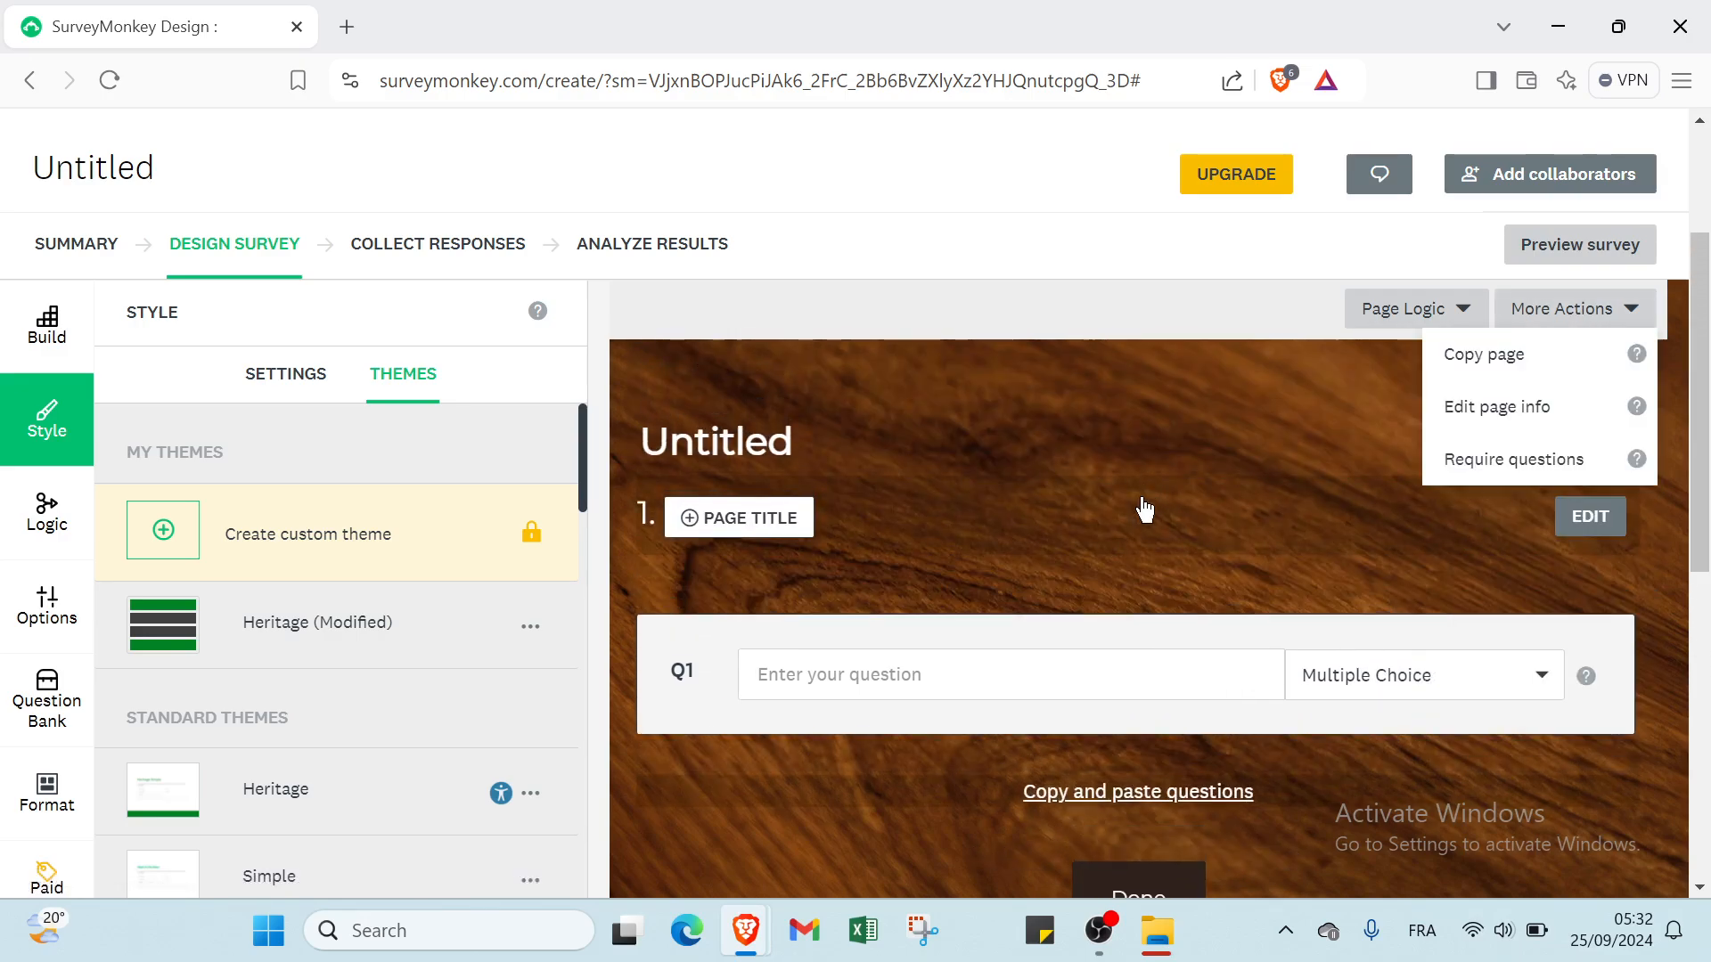
{"action": "scroll", "coordinate": [1148, 608], "scroll_direction": "down", "scroll_amount": 3}
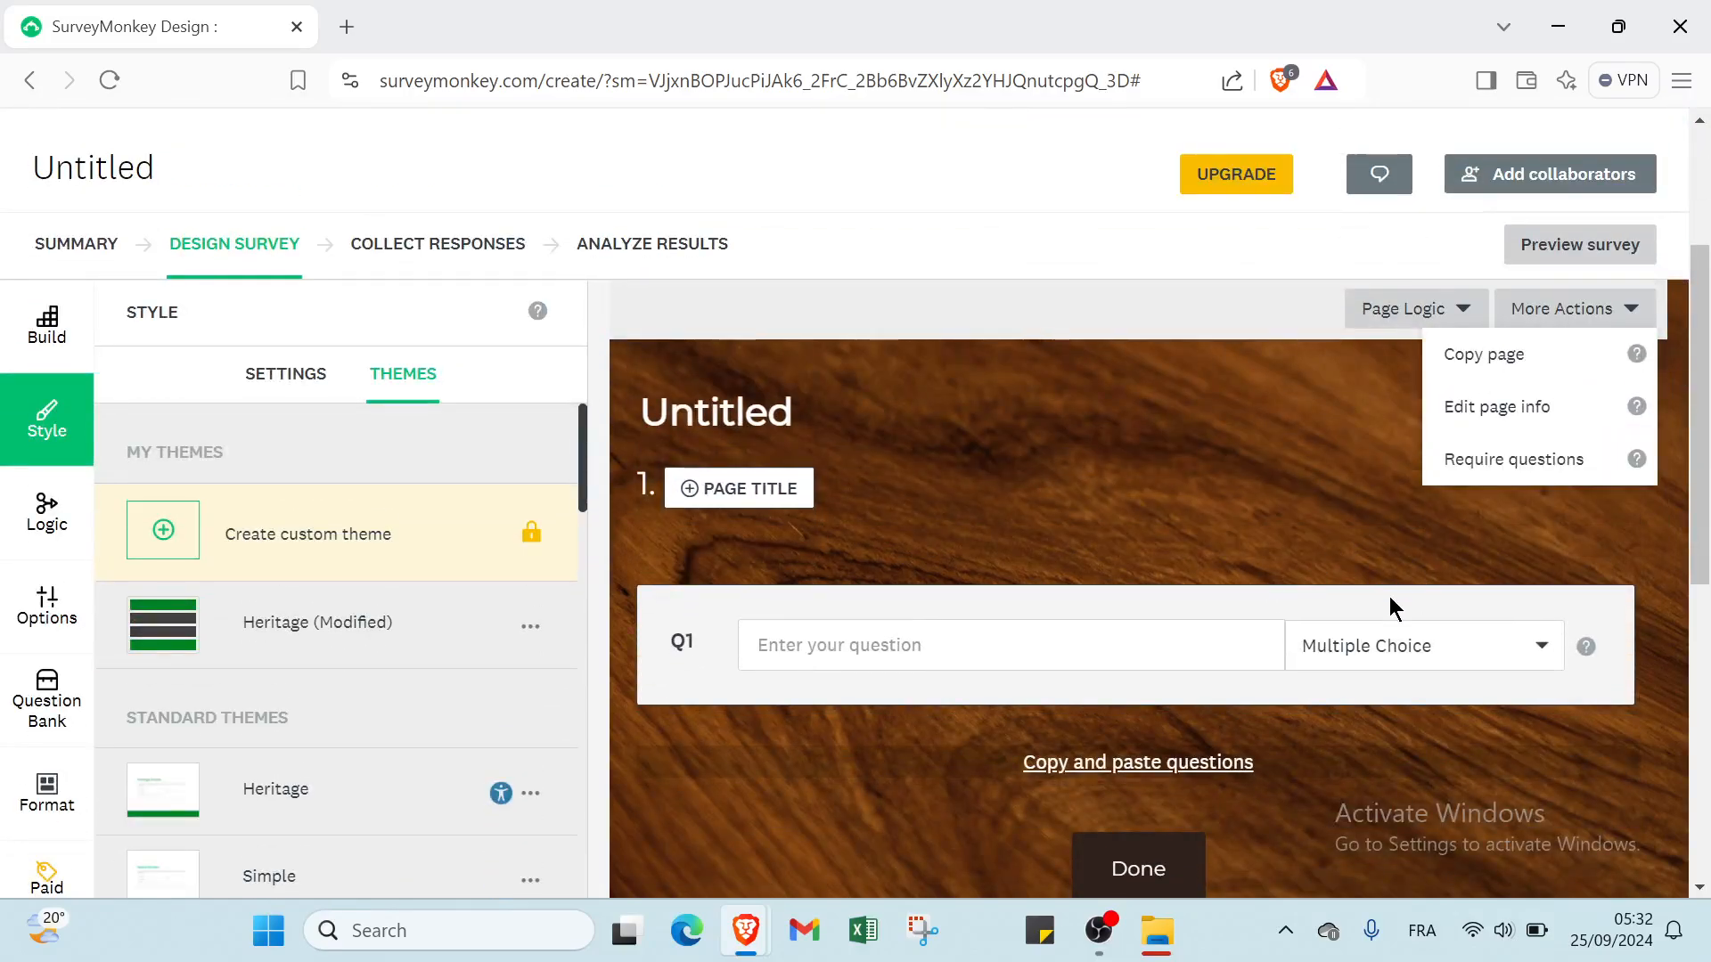
- Open the page title and description for editing, and apply the Heritage (Modified) theme to the survey
{"action": "left_click", "coordinate": [1295, 536]}
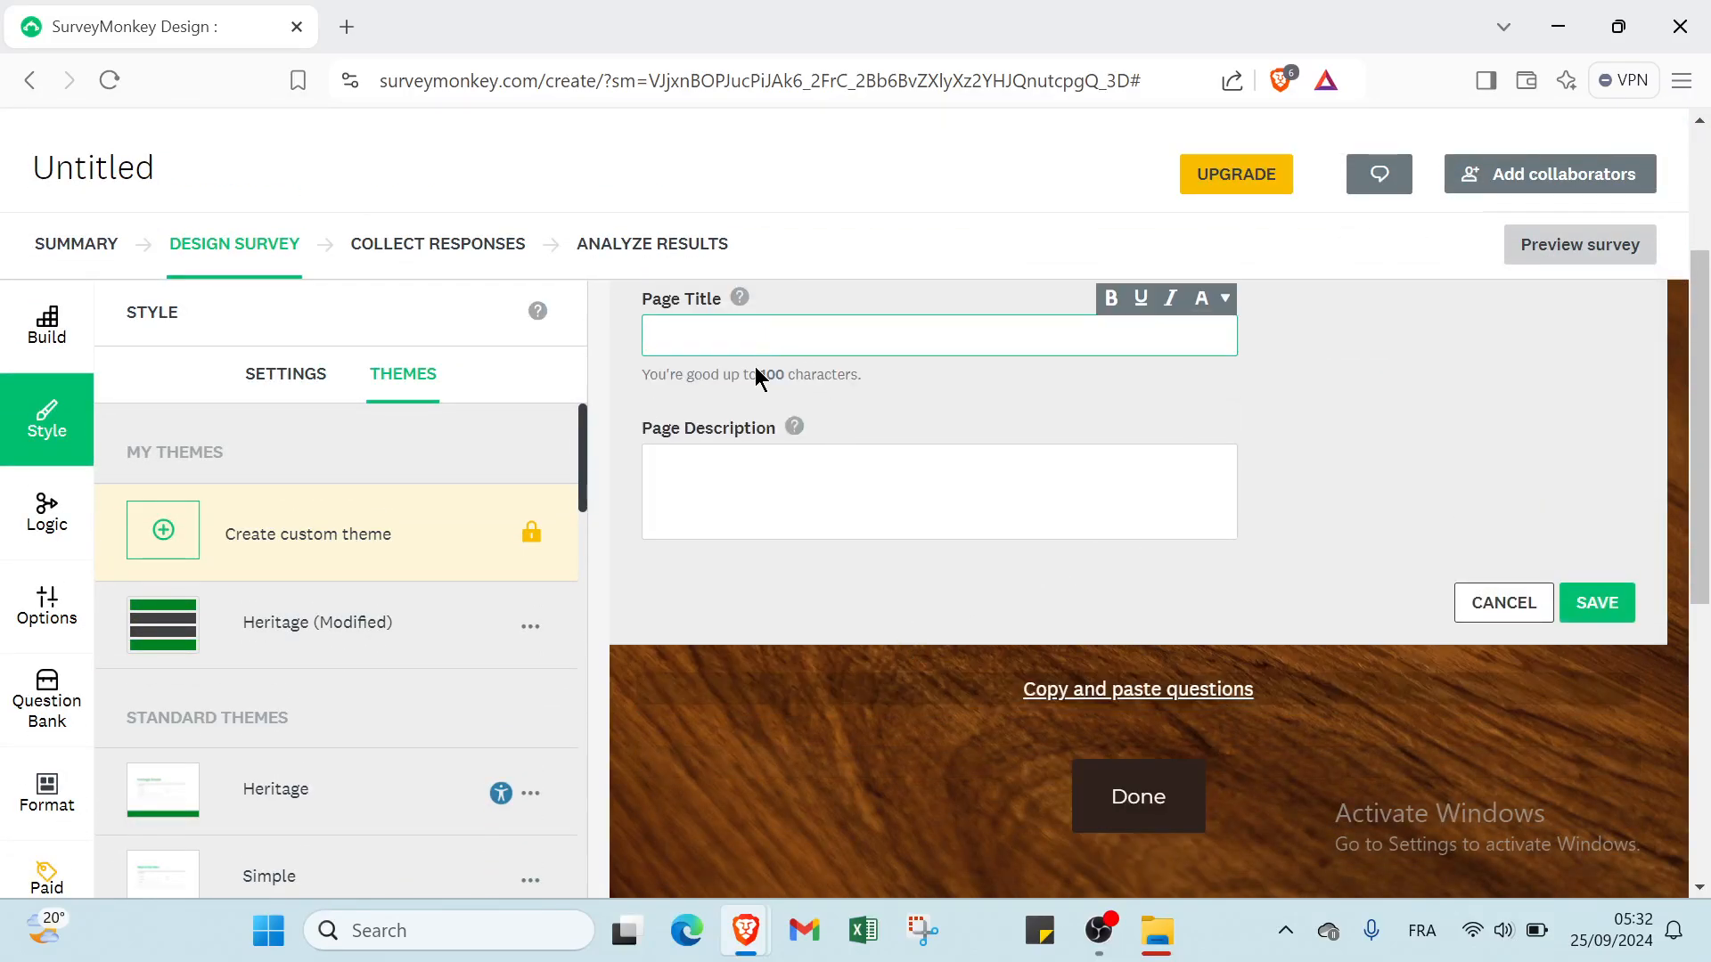
{"action": "left_click", "coordinate": [679, 469]}
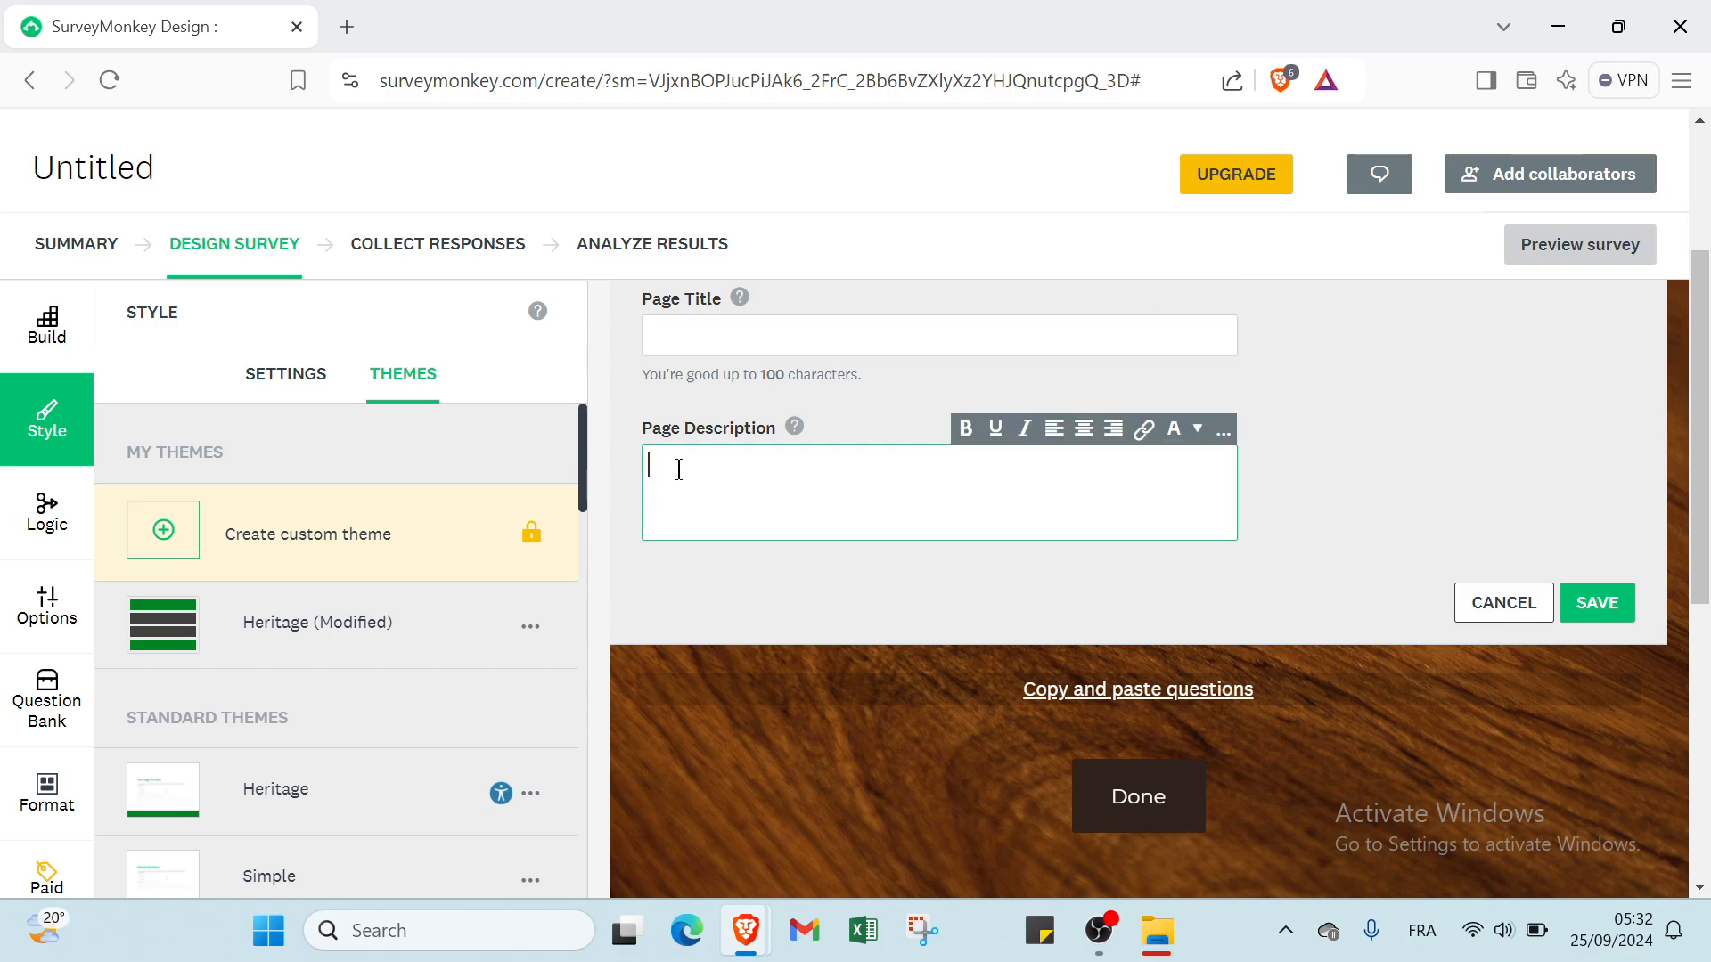
{"action": "left_click", "coordinate": [393, 617]}
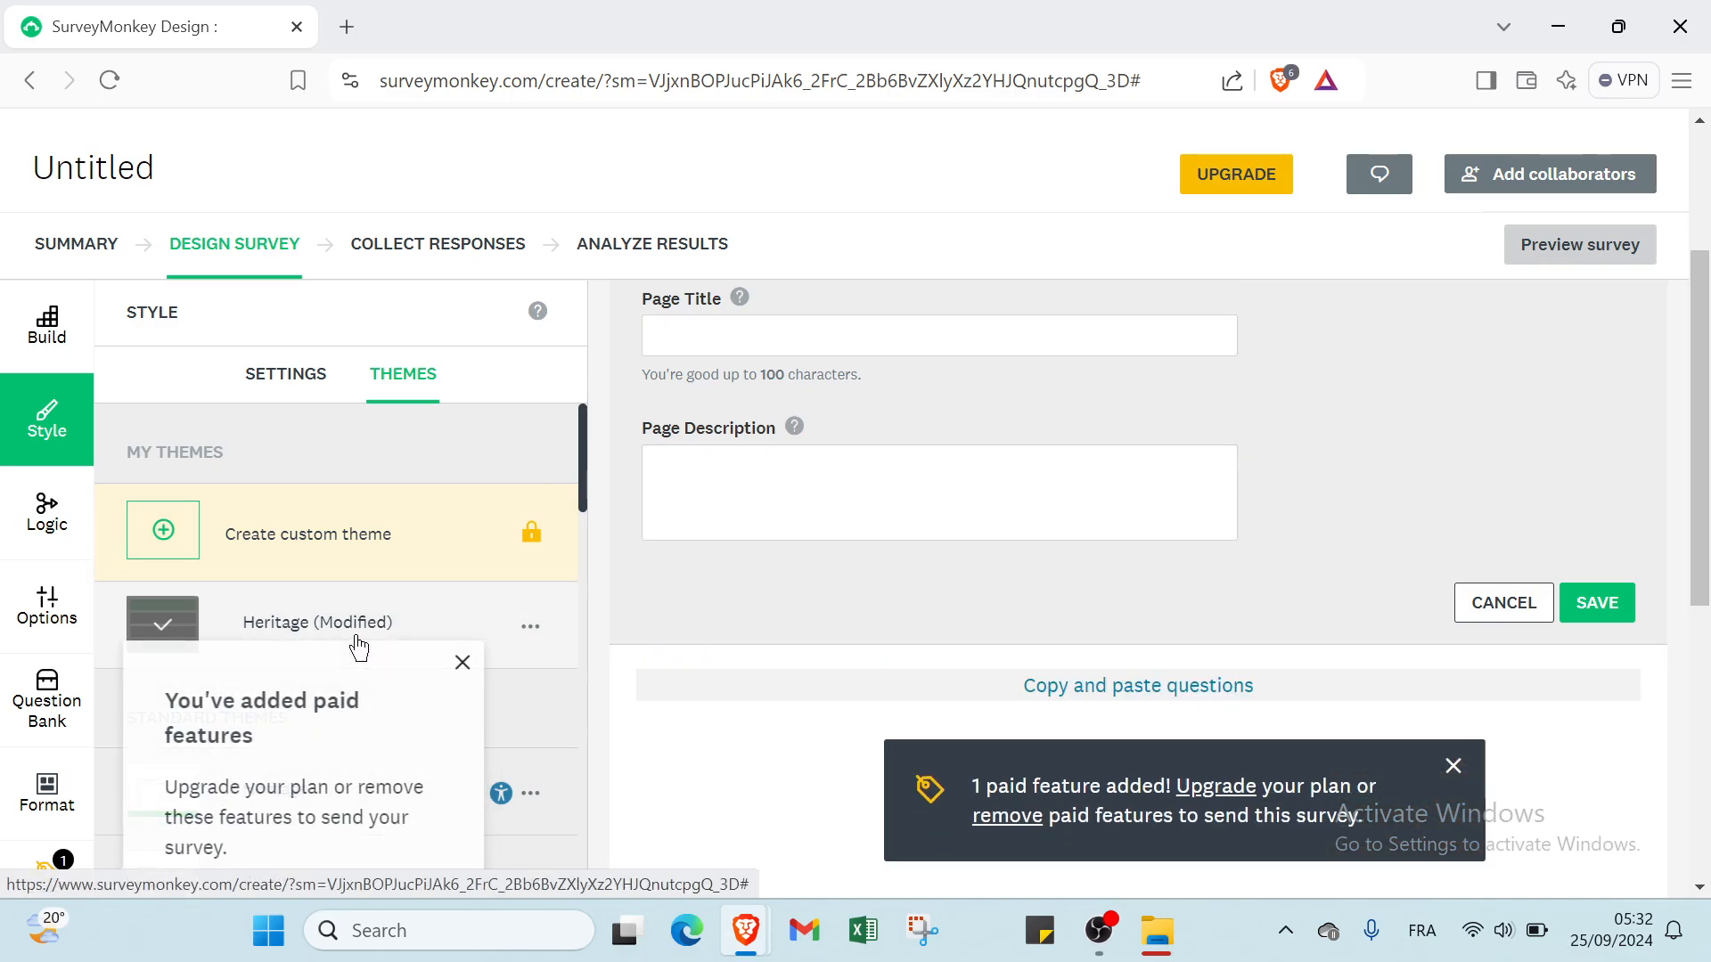
{"action": "left_click", "coordinate": [458, 669]}
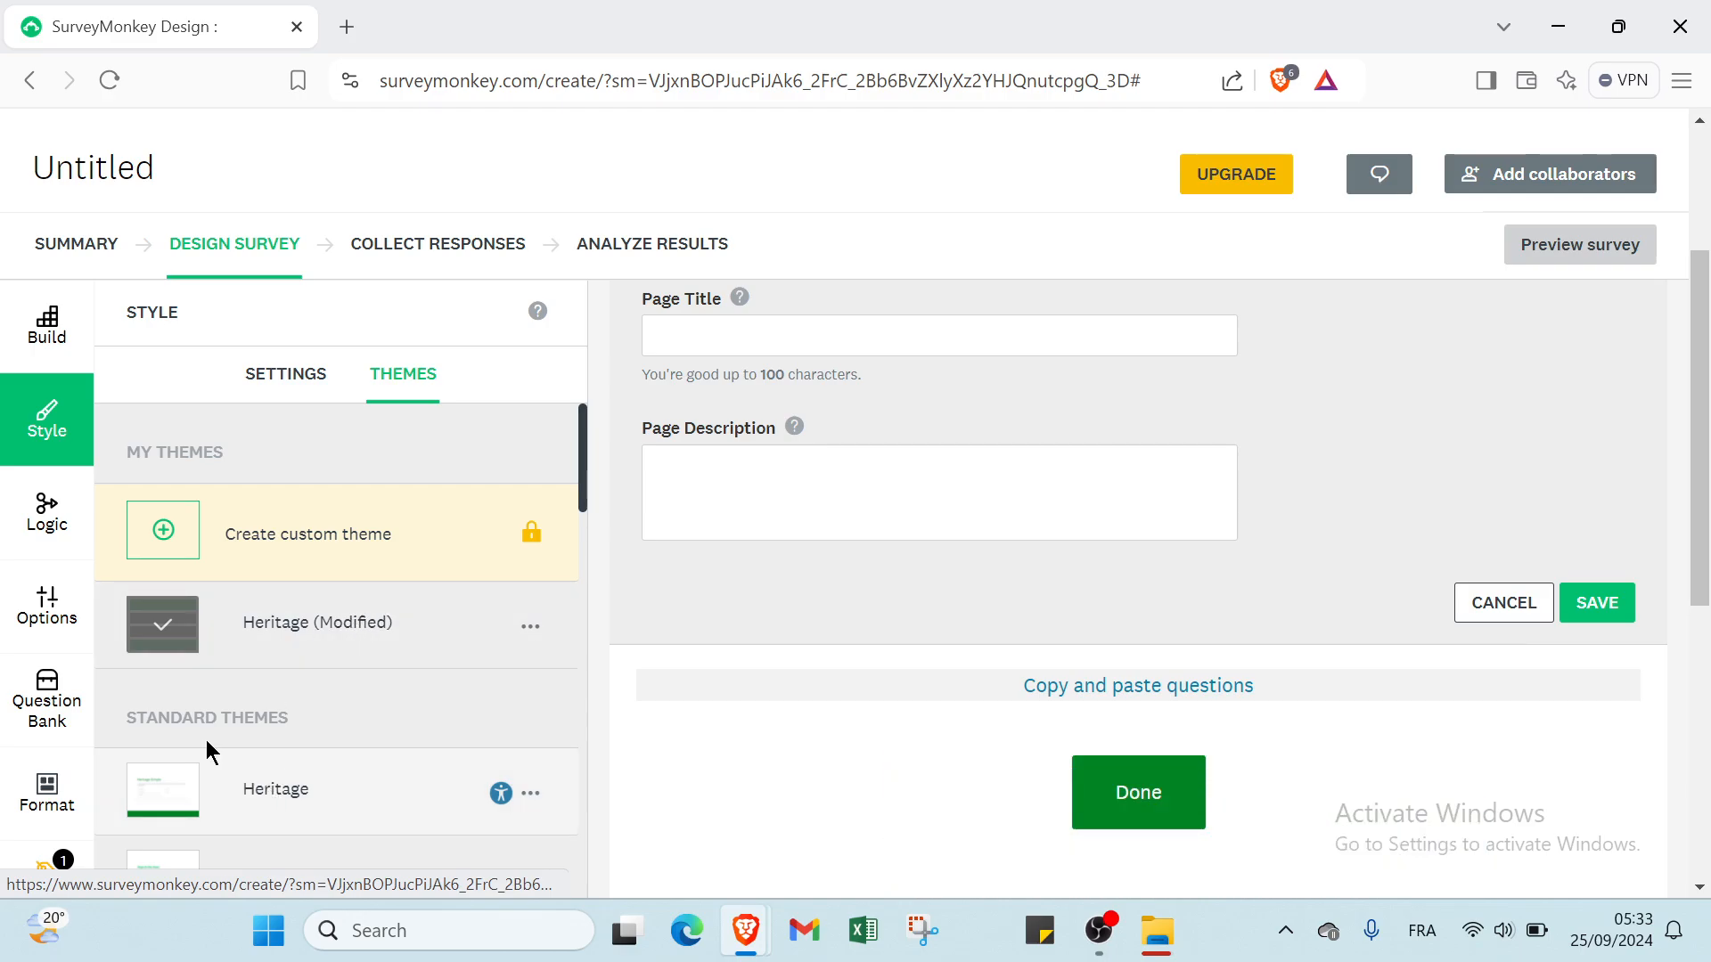
- Examine the survey's logic settings for page skip, randomization, quota and custom variables
{"action": "left_click", "coordinate": [58, 555]}
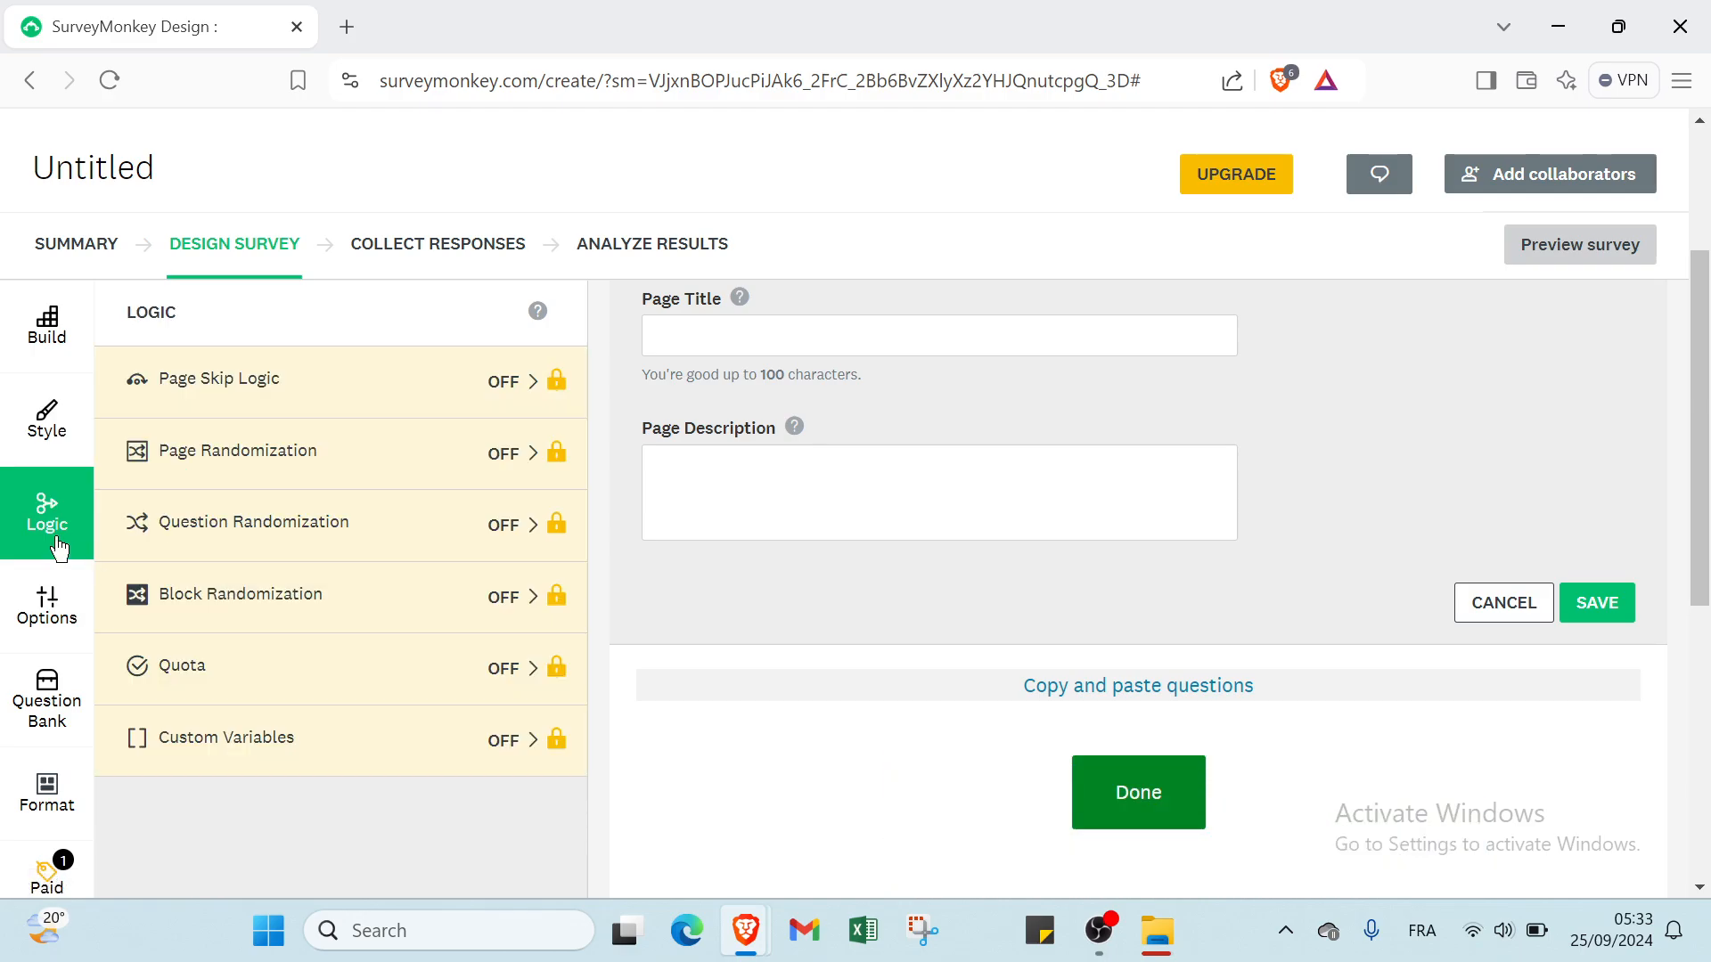
{"action": "scroll", "coordinate": [755, 414], "scroll_direction": "up", "scroll_amount": 3}
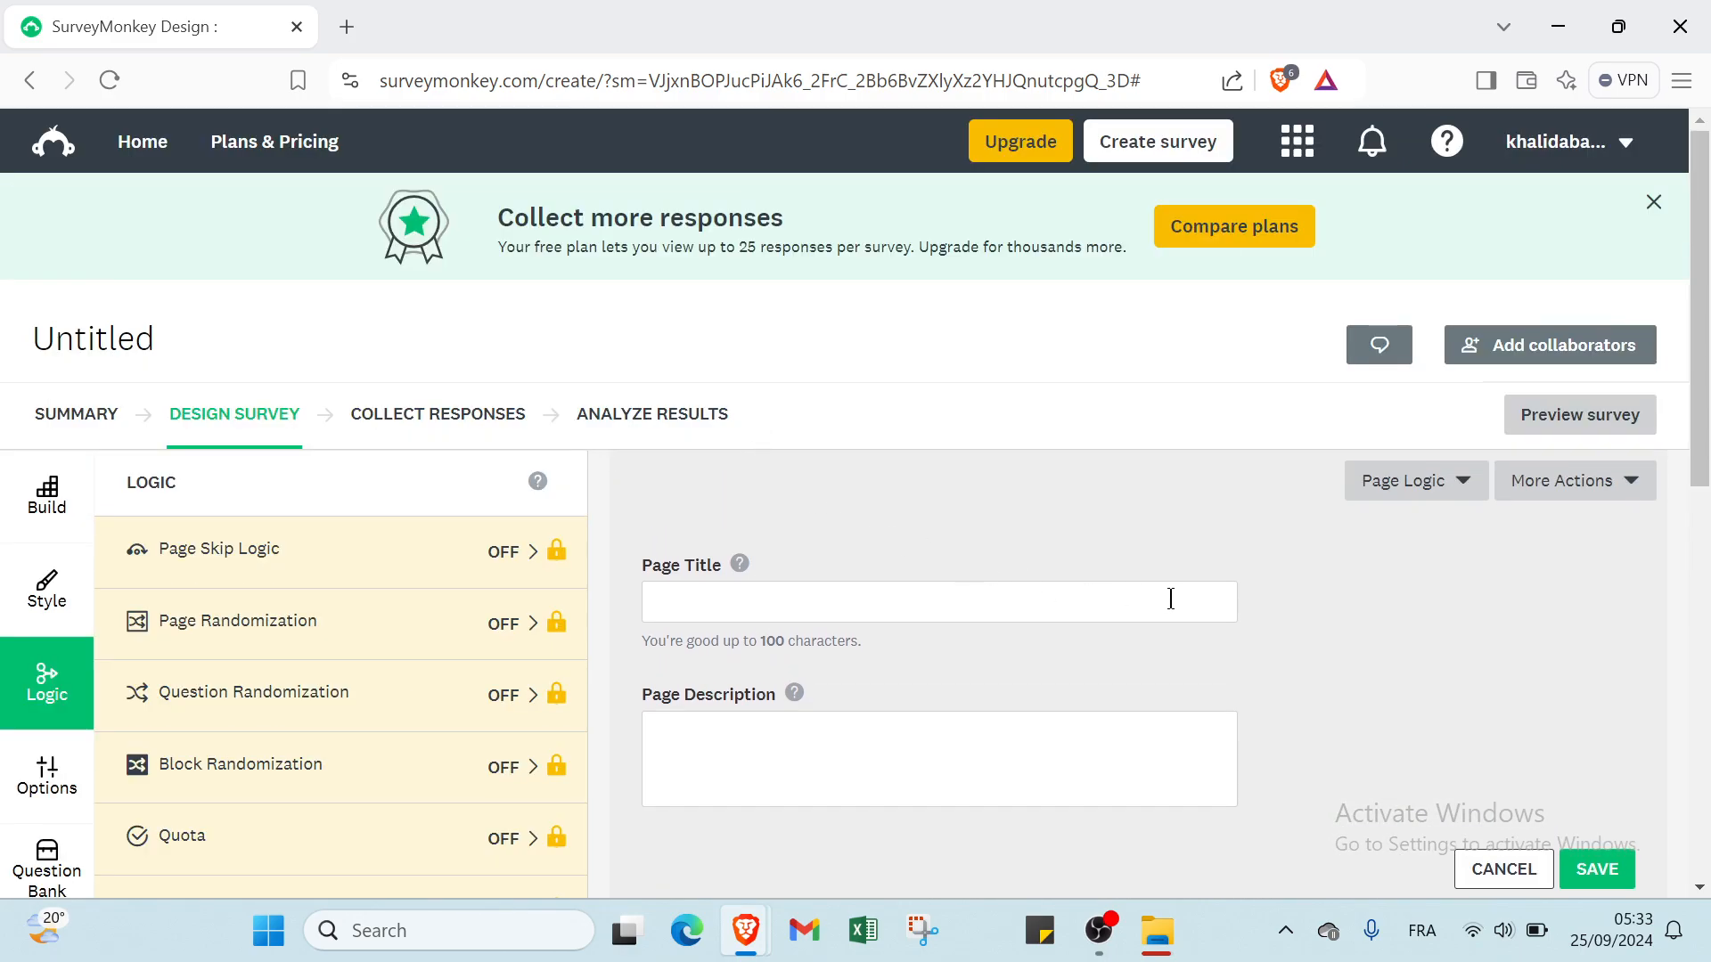
{"action": "scroll", "coordinate": [896, 422], "scroll_direction": "down", "scroll_amount": 2}
{"action": "scroll", "coordinate": [643, 424], "scroll_direction": "up", "scroll_amount": 2}
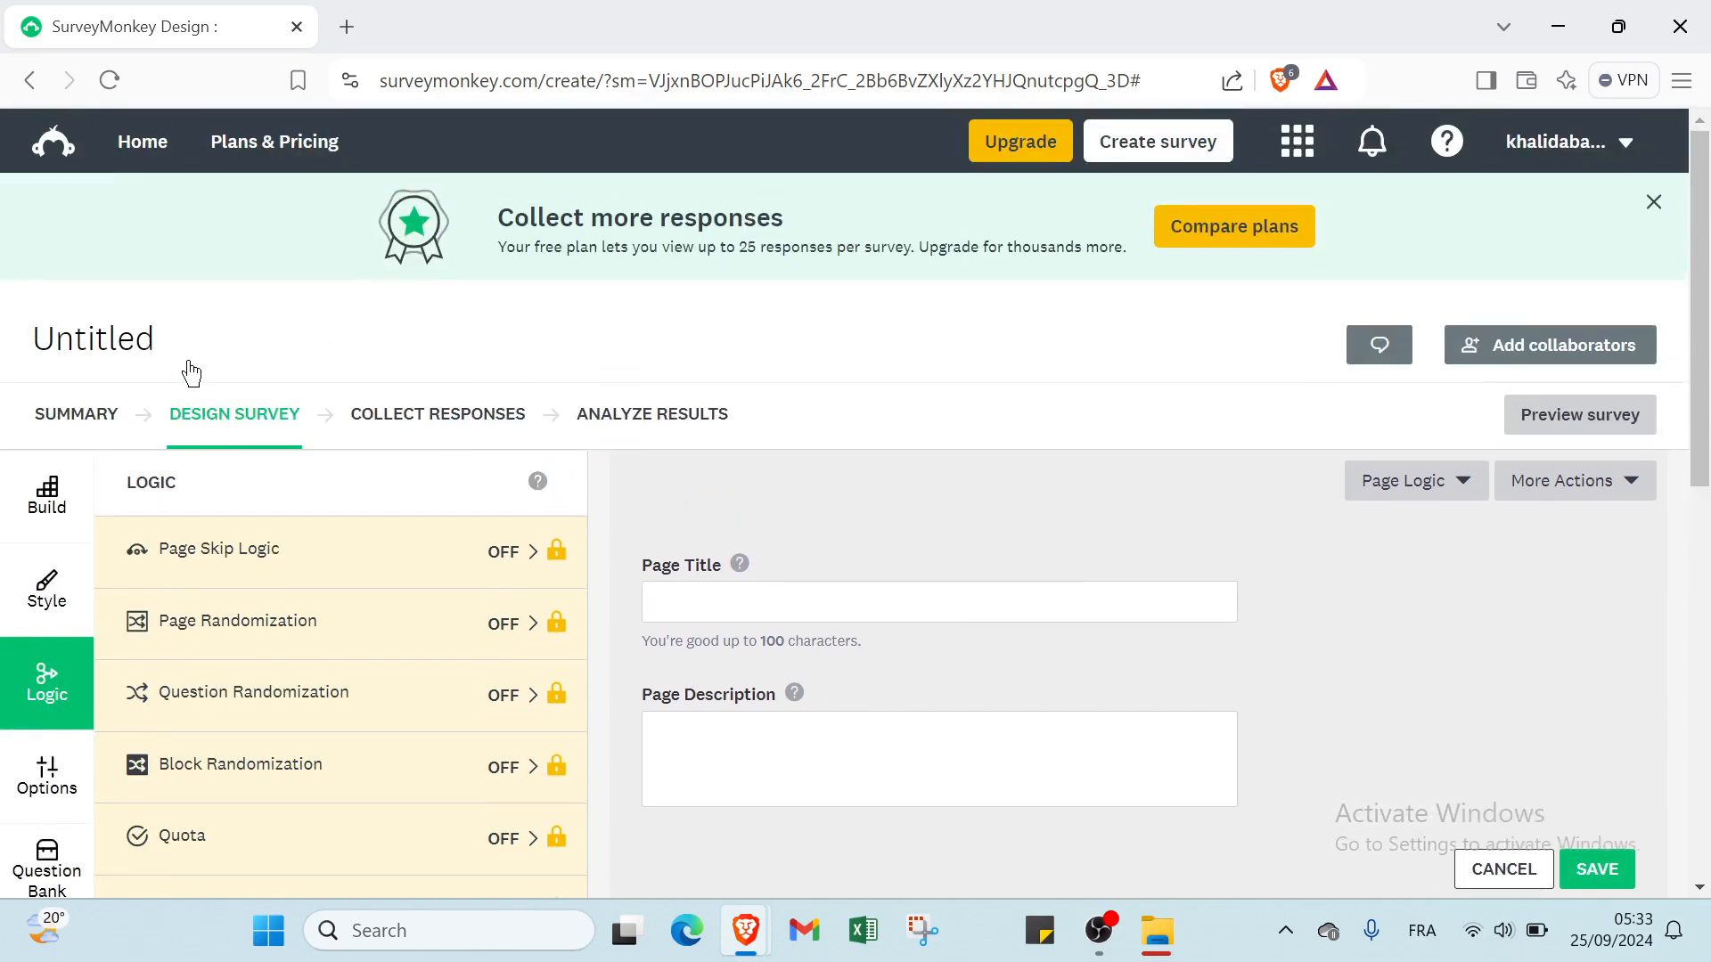
- Open the survey's summary page and review its status, collectors and responses volume sections
{"action": "left_click", "coordinate": [115, 412]}
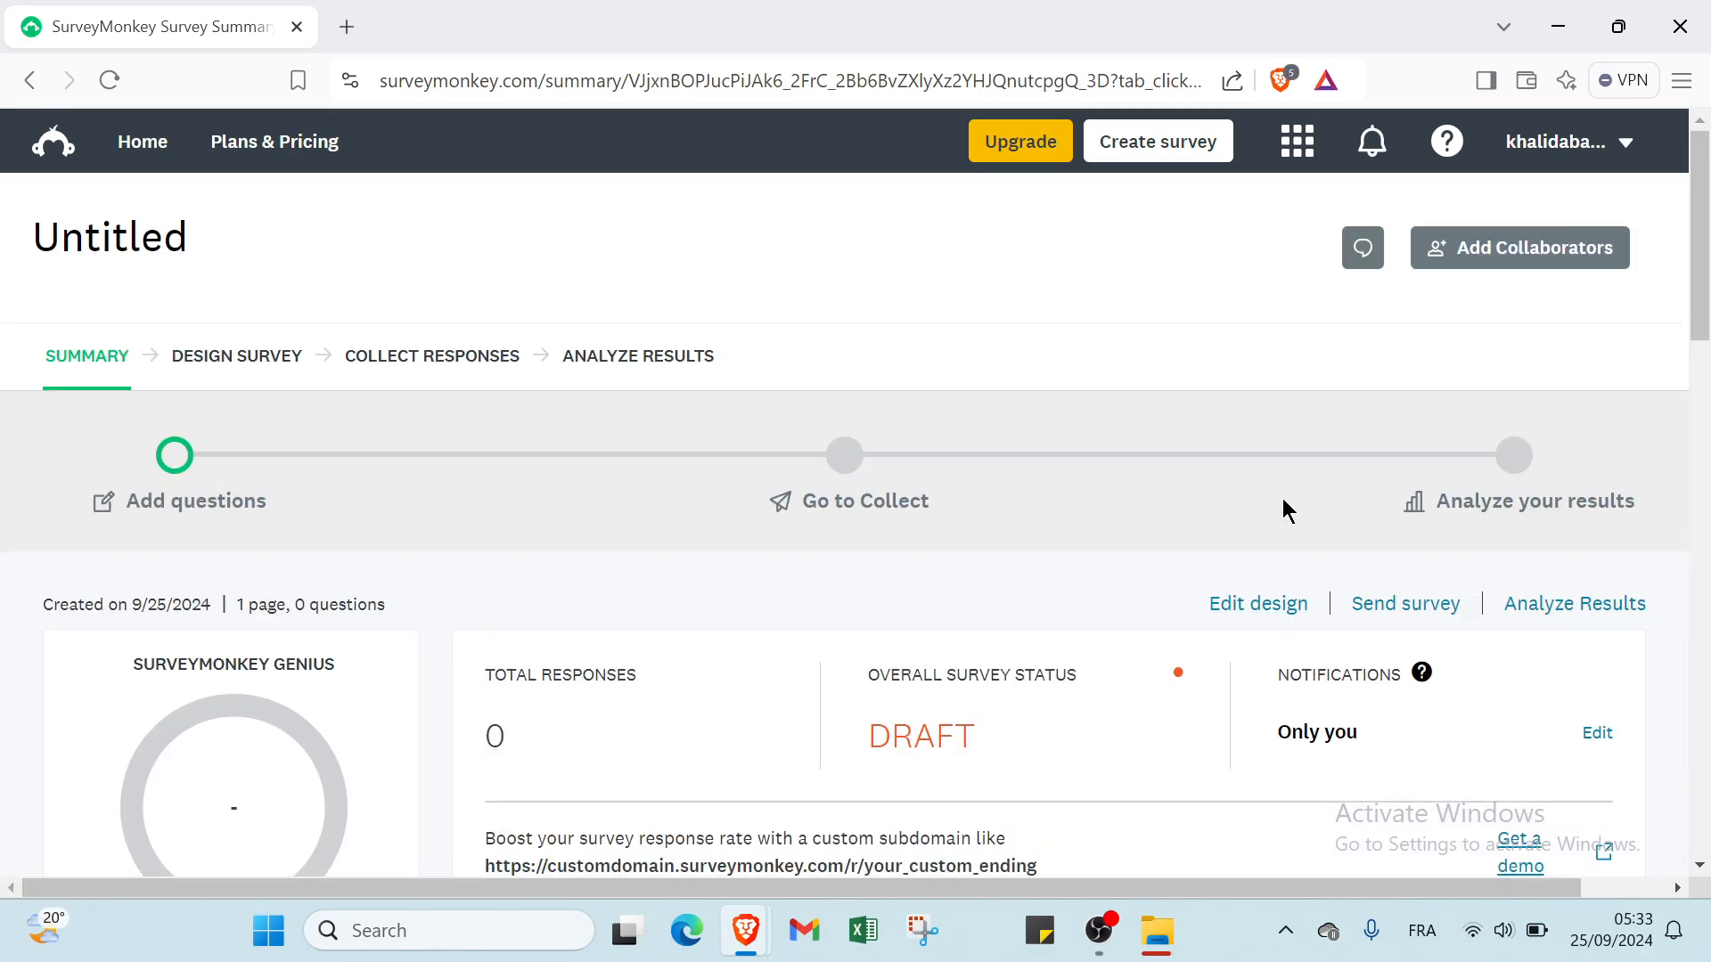
{"action": "scroll", "coordinate": [1559, 515], "scroll_direction": "down", "scroll_amount": 3}
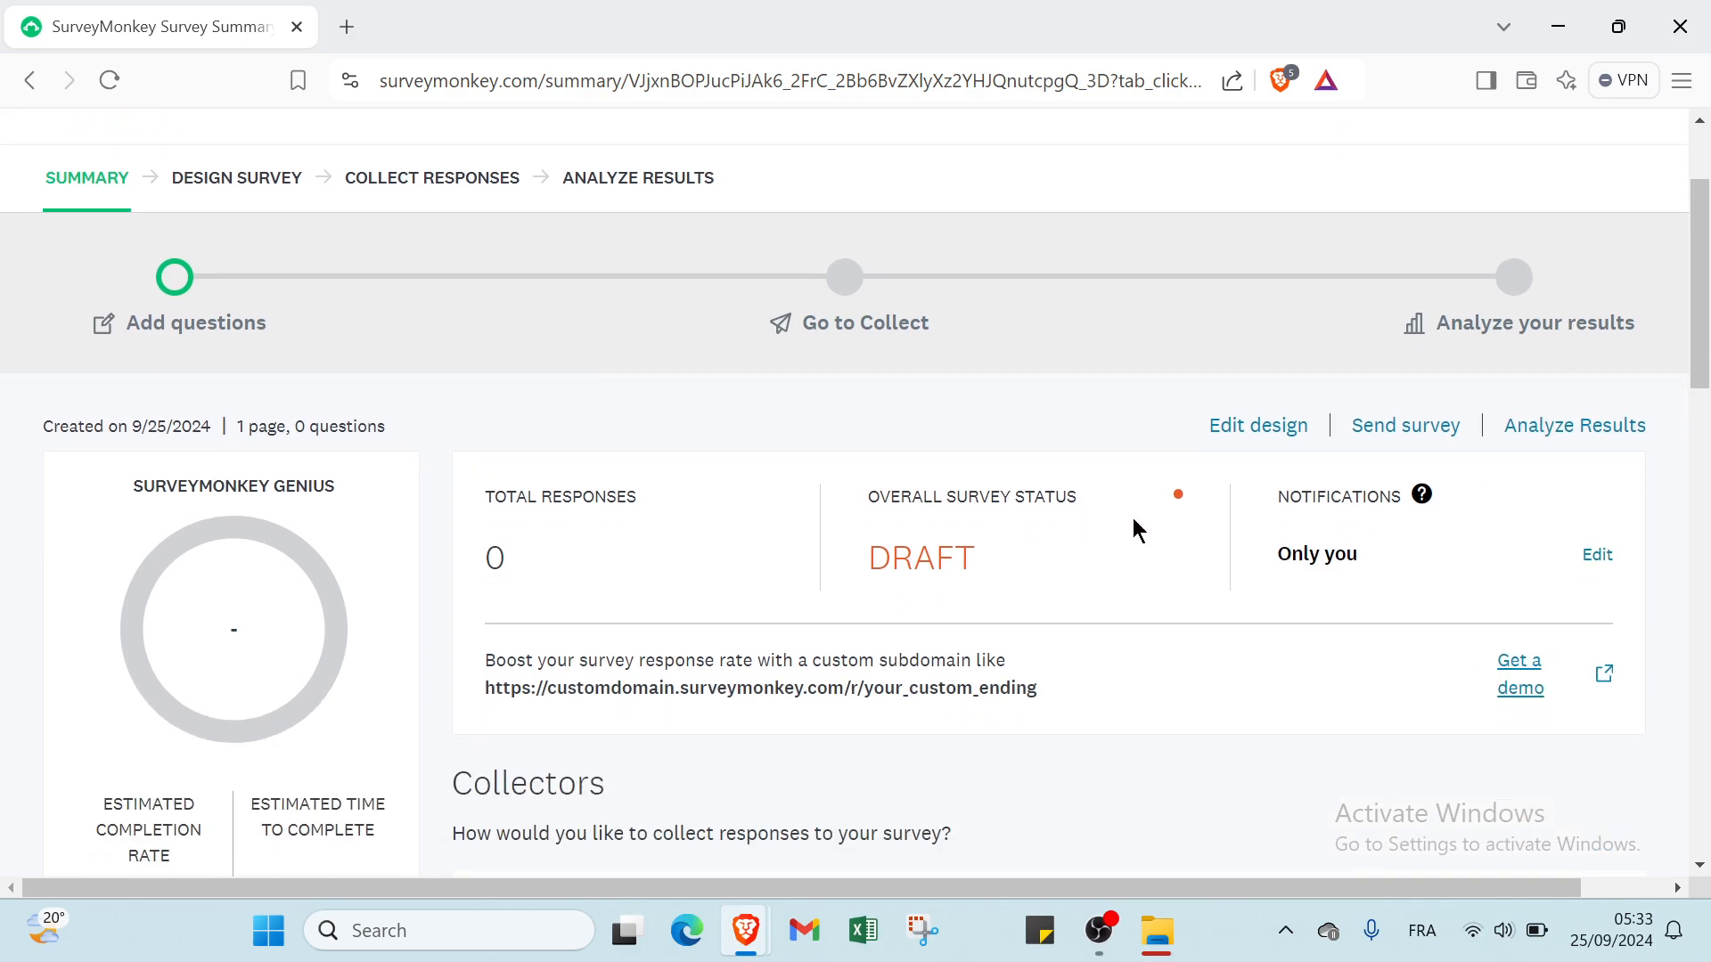
{"action": "scroll", "coordinate": [740, 544], "scroll_direction": "down", "scroll_amount": 6}
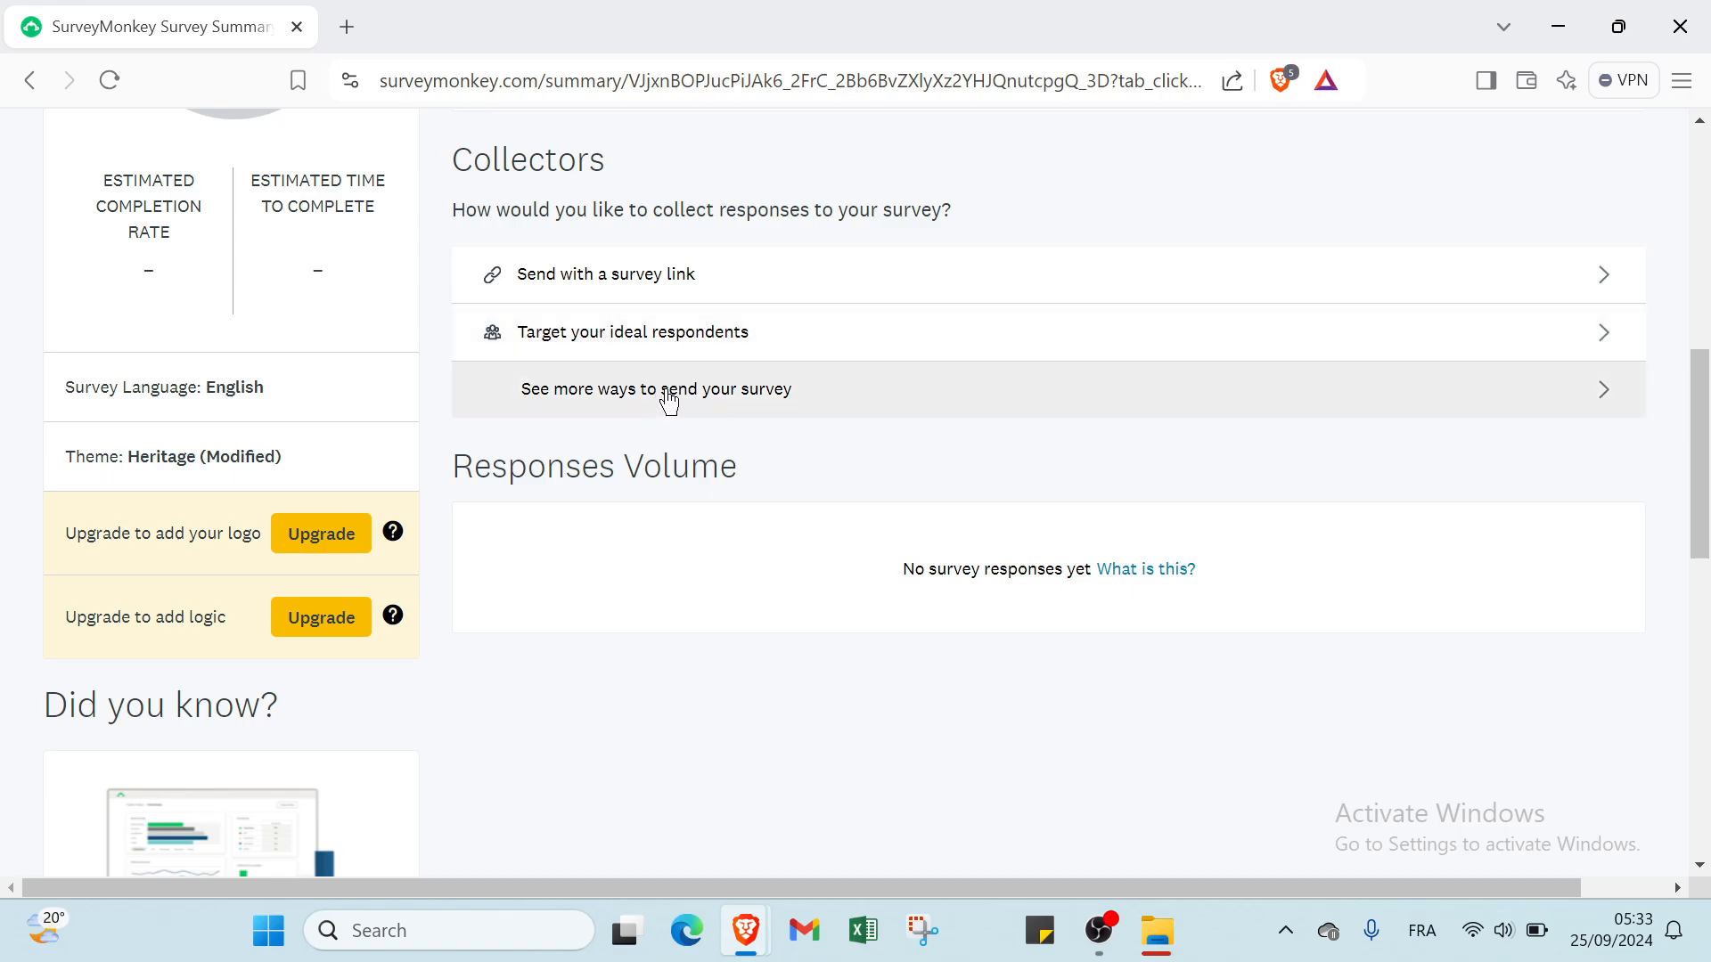
{"action": "scroll", "coordinate": [734, 419], "scroll_direction": "up", "scroll_amount": 8}
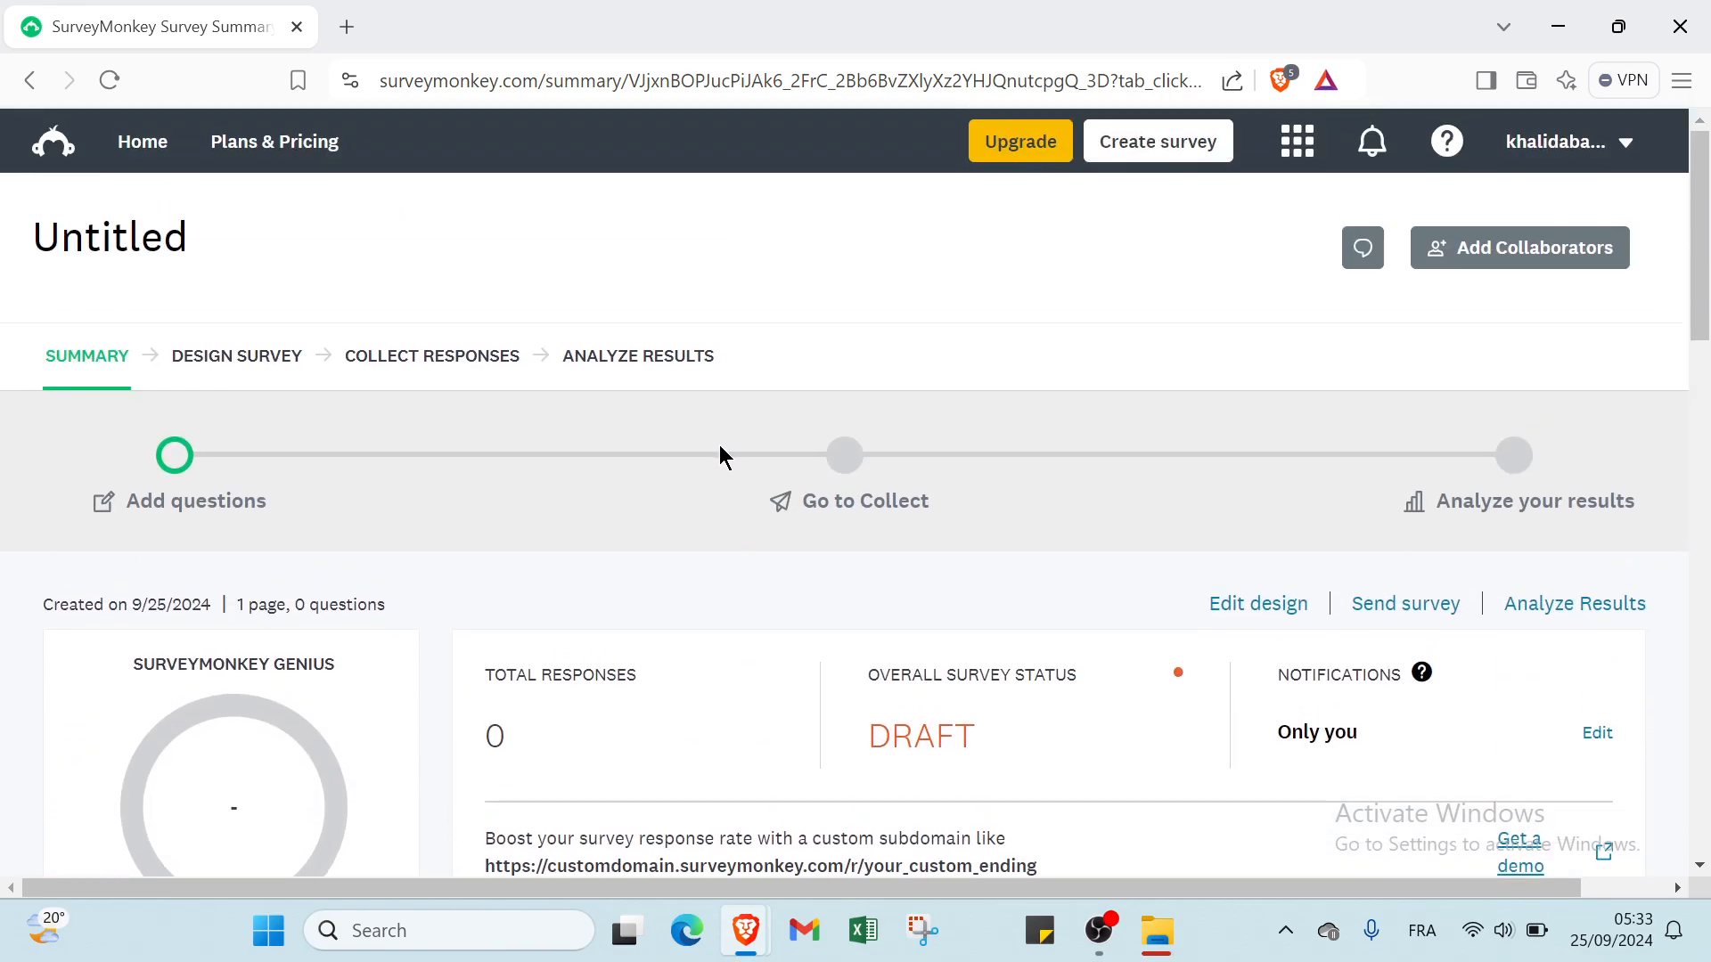
- Return to the survey designer and look over the survey page in its applied theme
{"action": "left_click", "coordinate": [247, 354]}
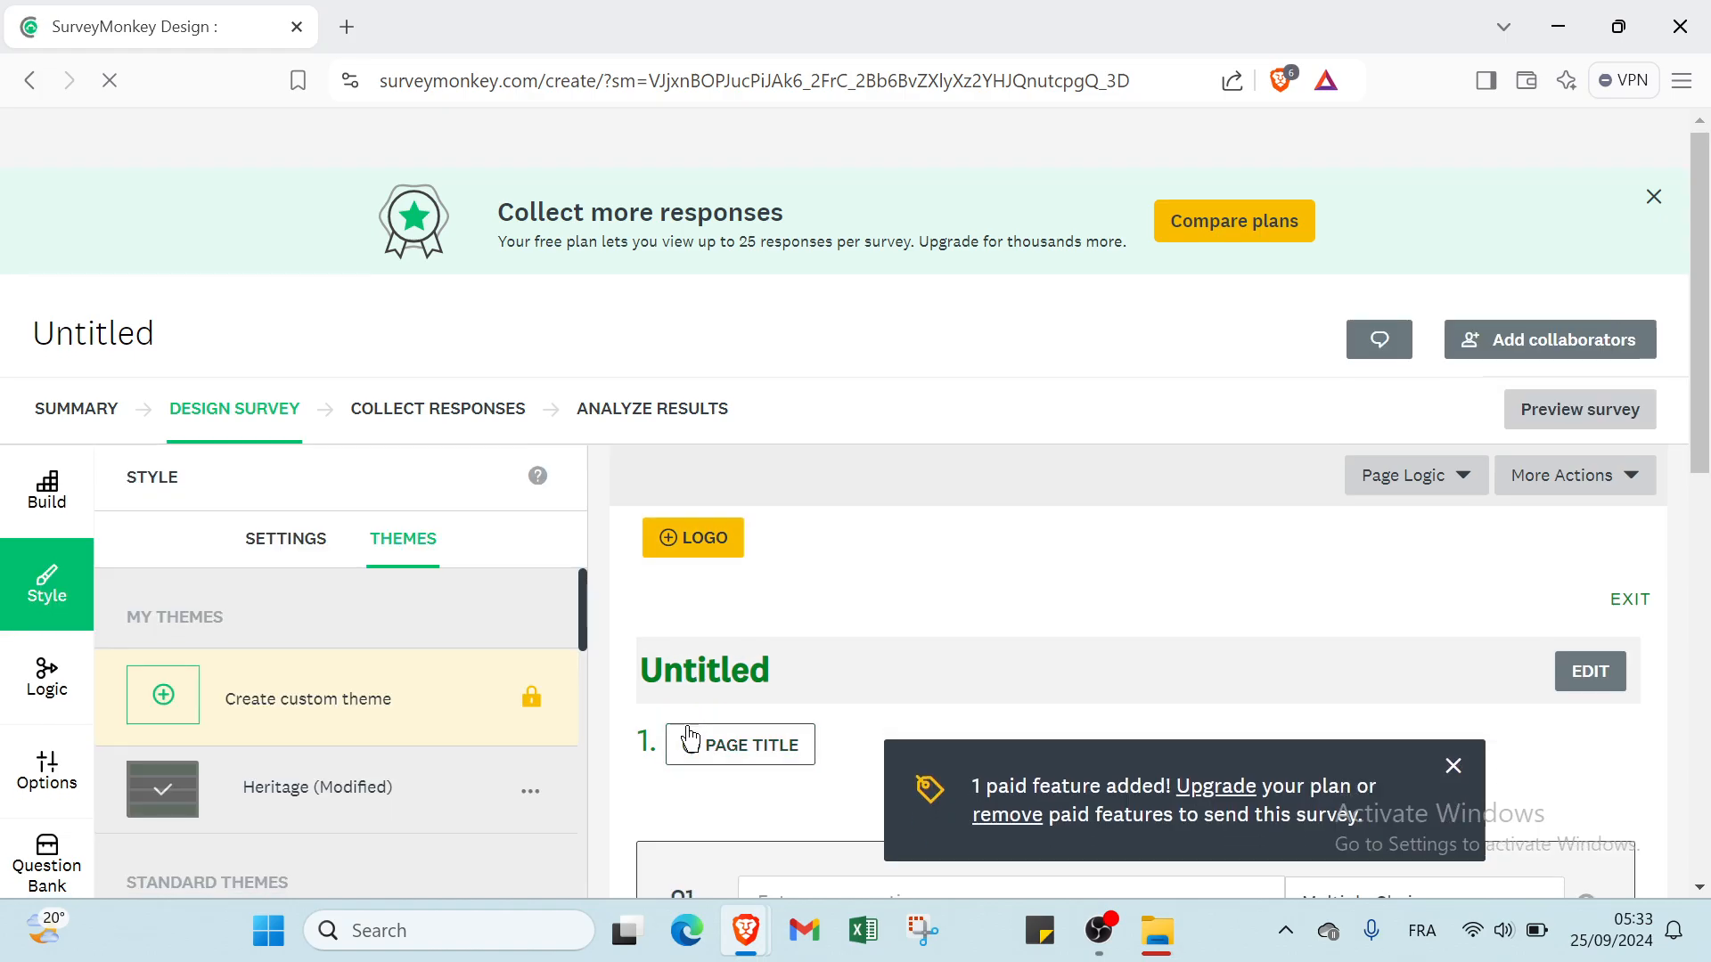
{"action": "scroll", "coordinate": [682, 495], "scroll_direction": "down", "scroll_amount": 10}
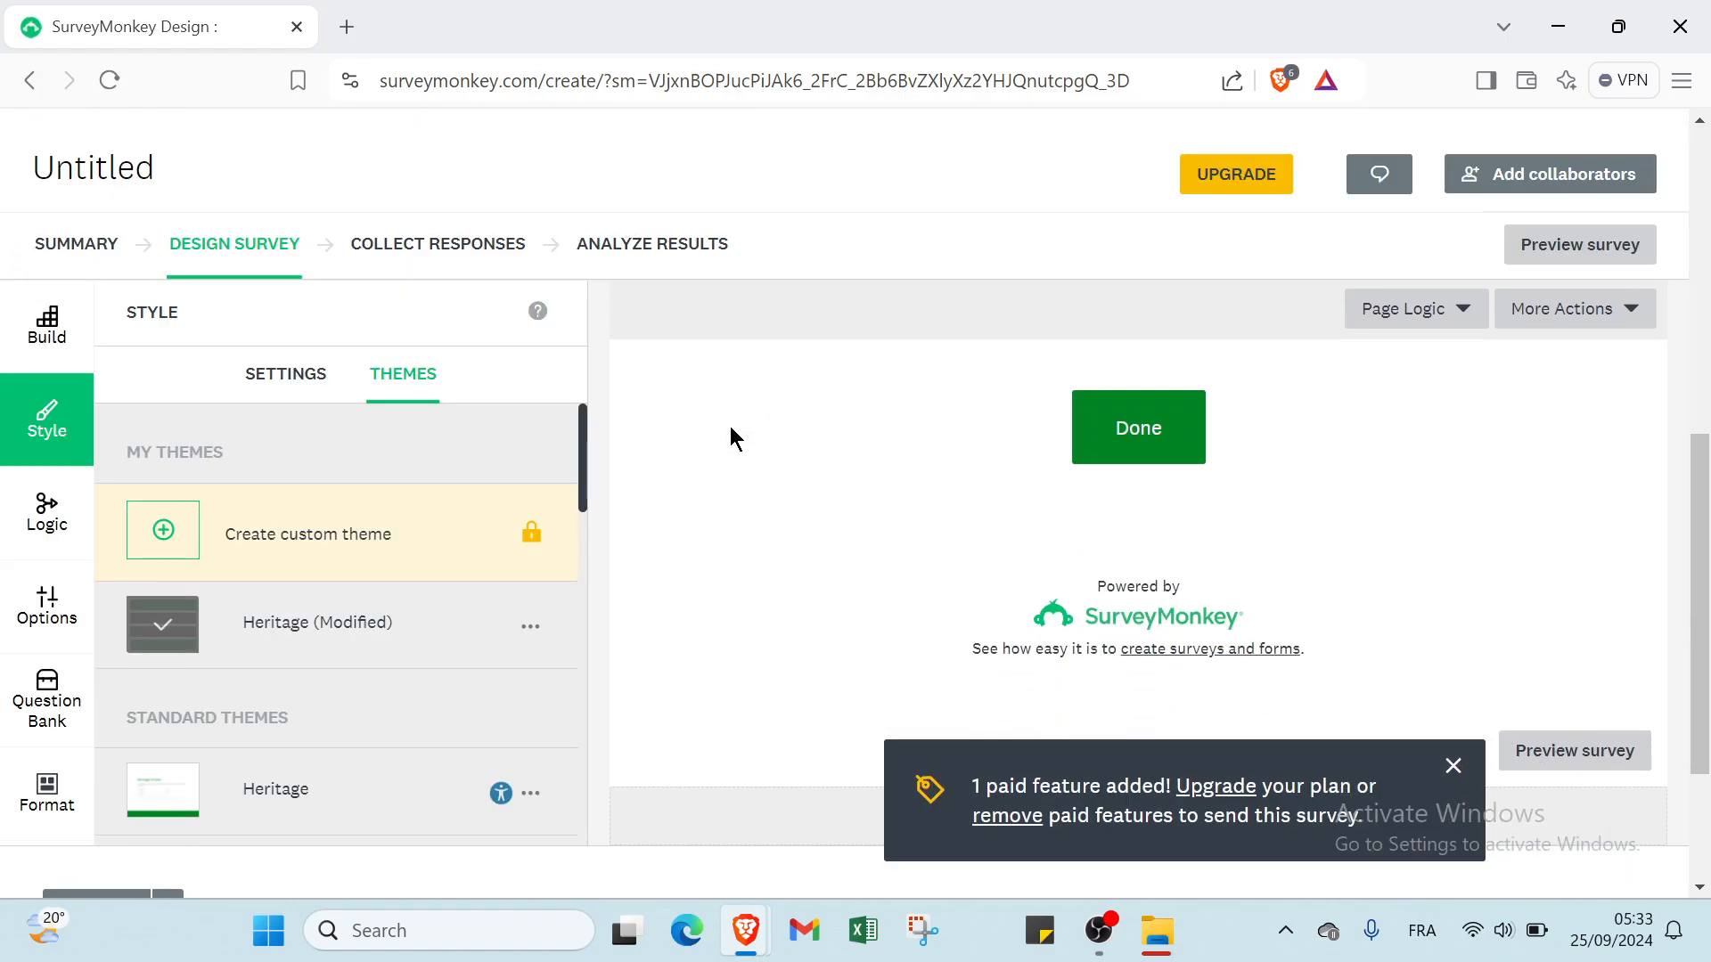
{"action": "scroll", "coordinate": [821, 492], "scroll_direction": "up", "scroll_amount": 8}
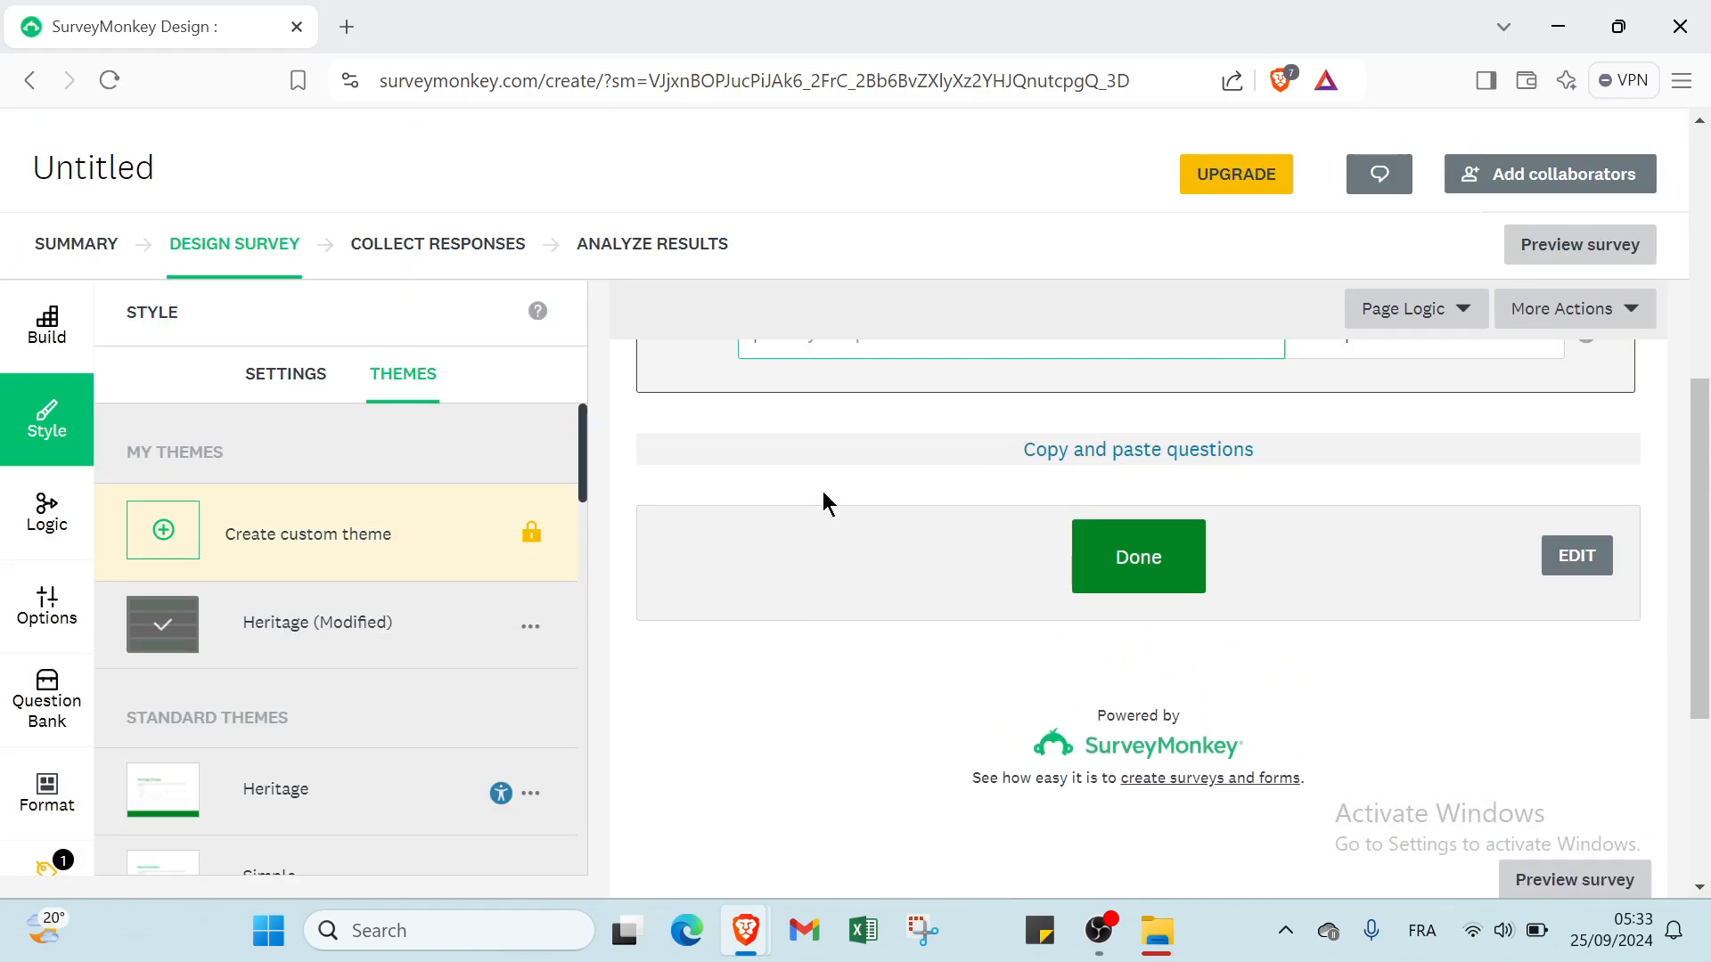
{"action": "scroll", "coordinate": [822, 492], "scroll_direction": "up", "scroll_amount": 3}
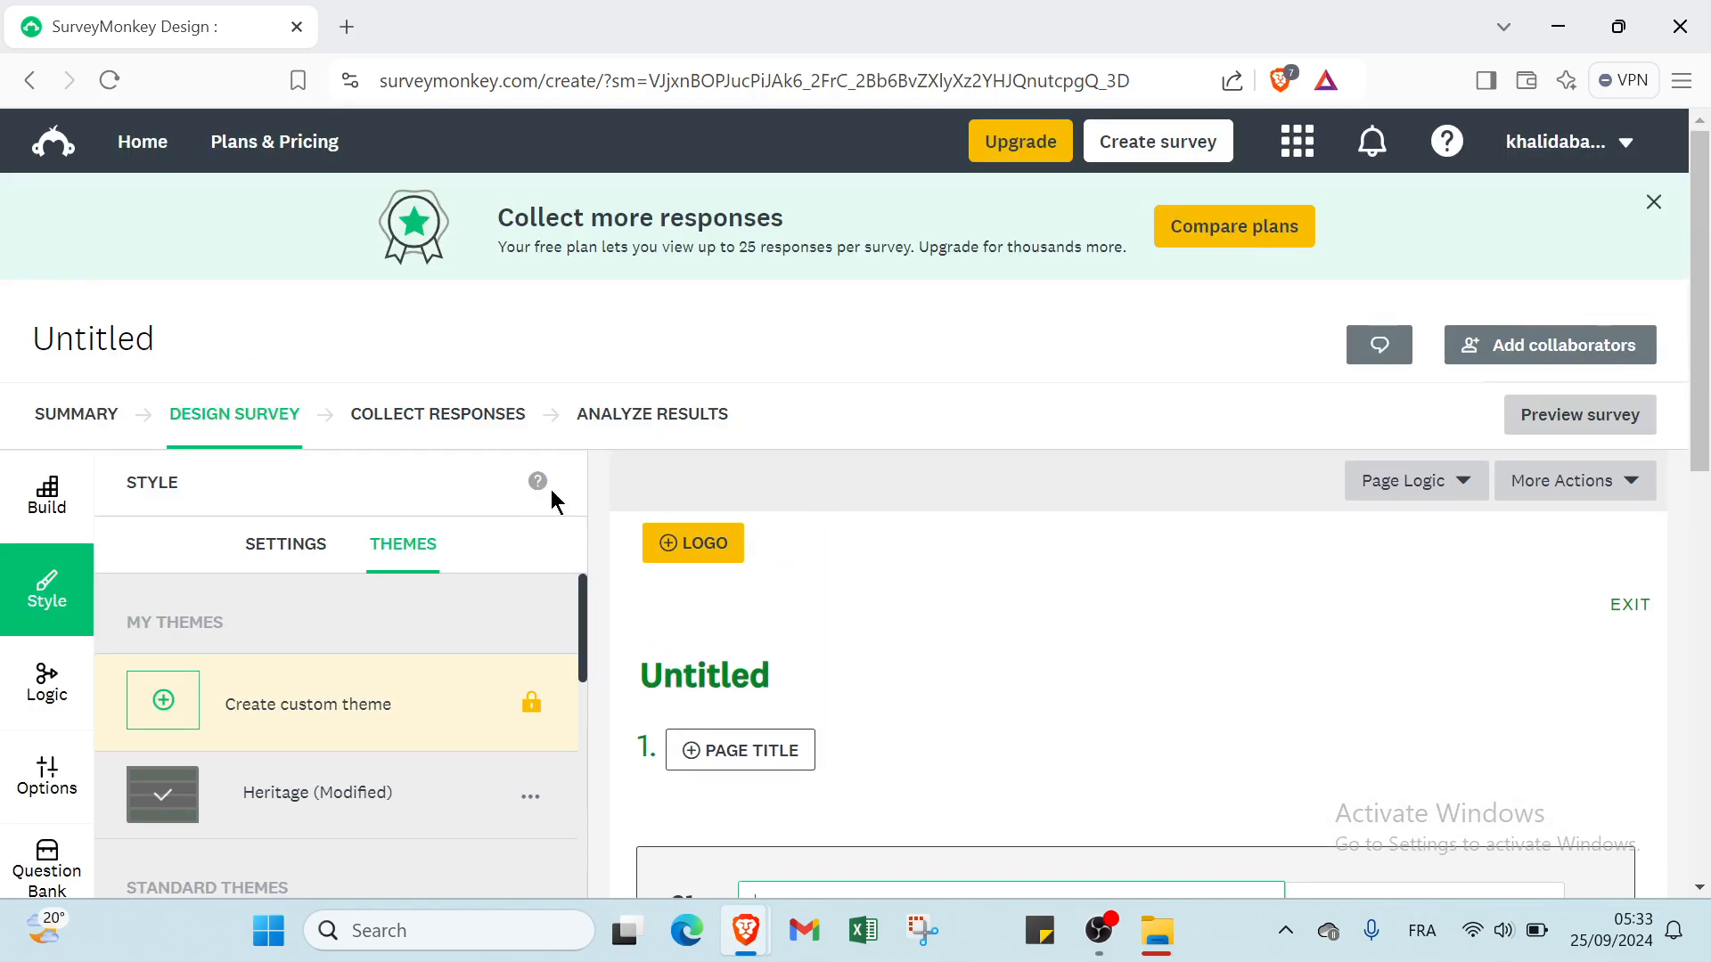
- Open the response collection page and read the options for sending surveys and targeting ideal respondents
{"action": "left_click", "coordinate": [474, 419]}
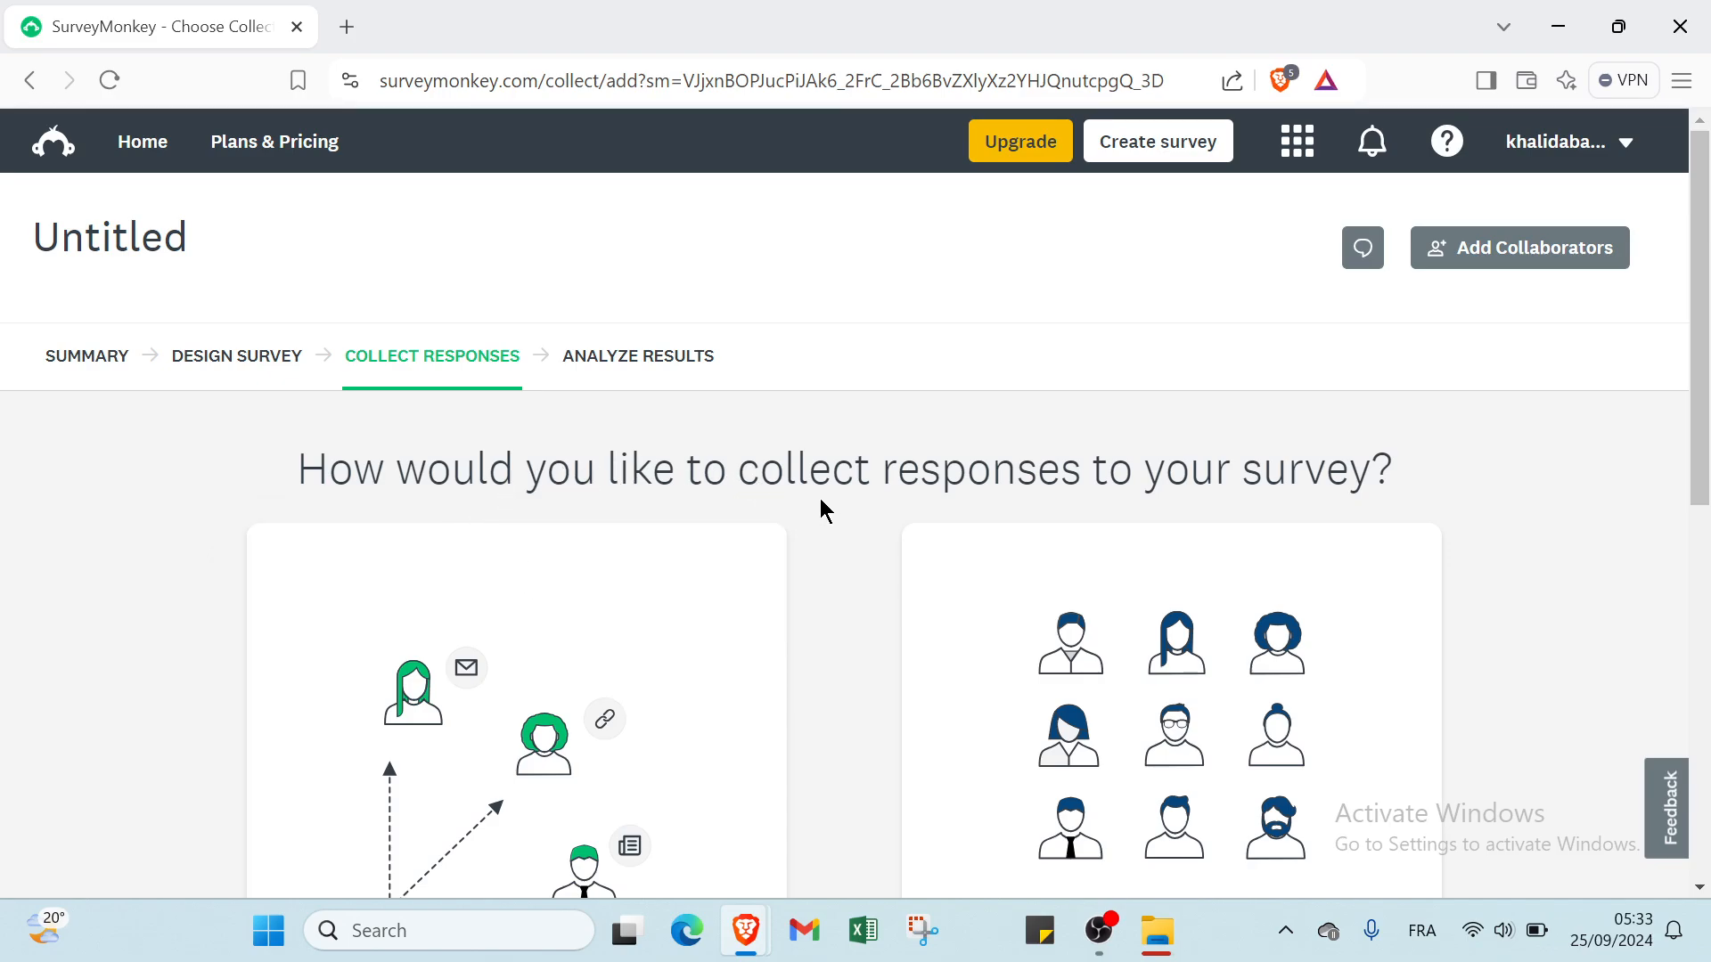
{"action": "scroll", "coordinate": [1013, 508], "scroll_direction": "down", "scroll_amount": 5}
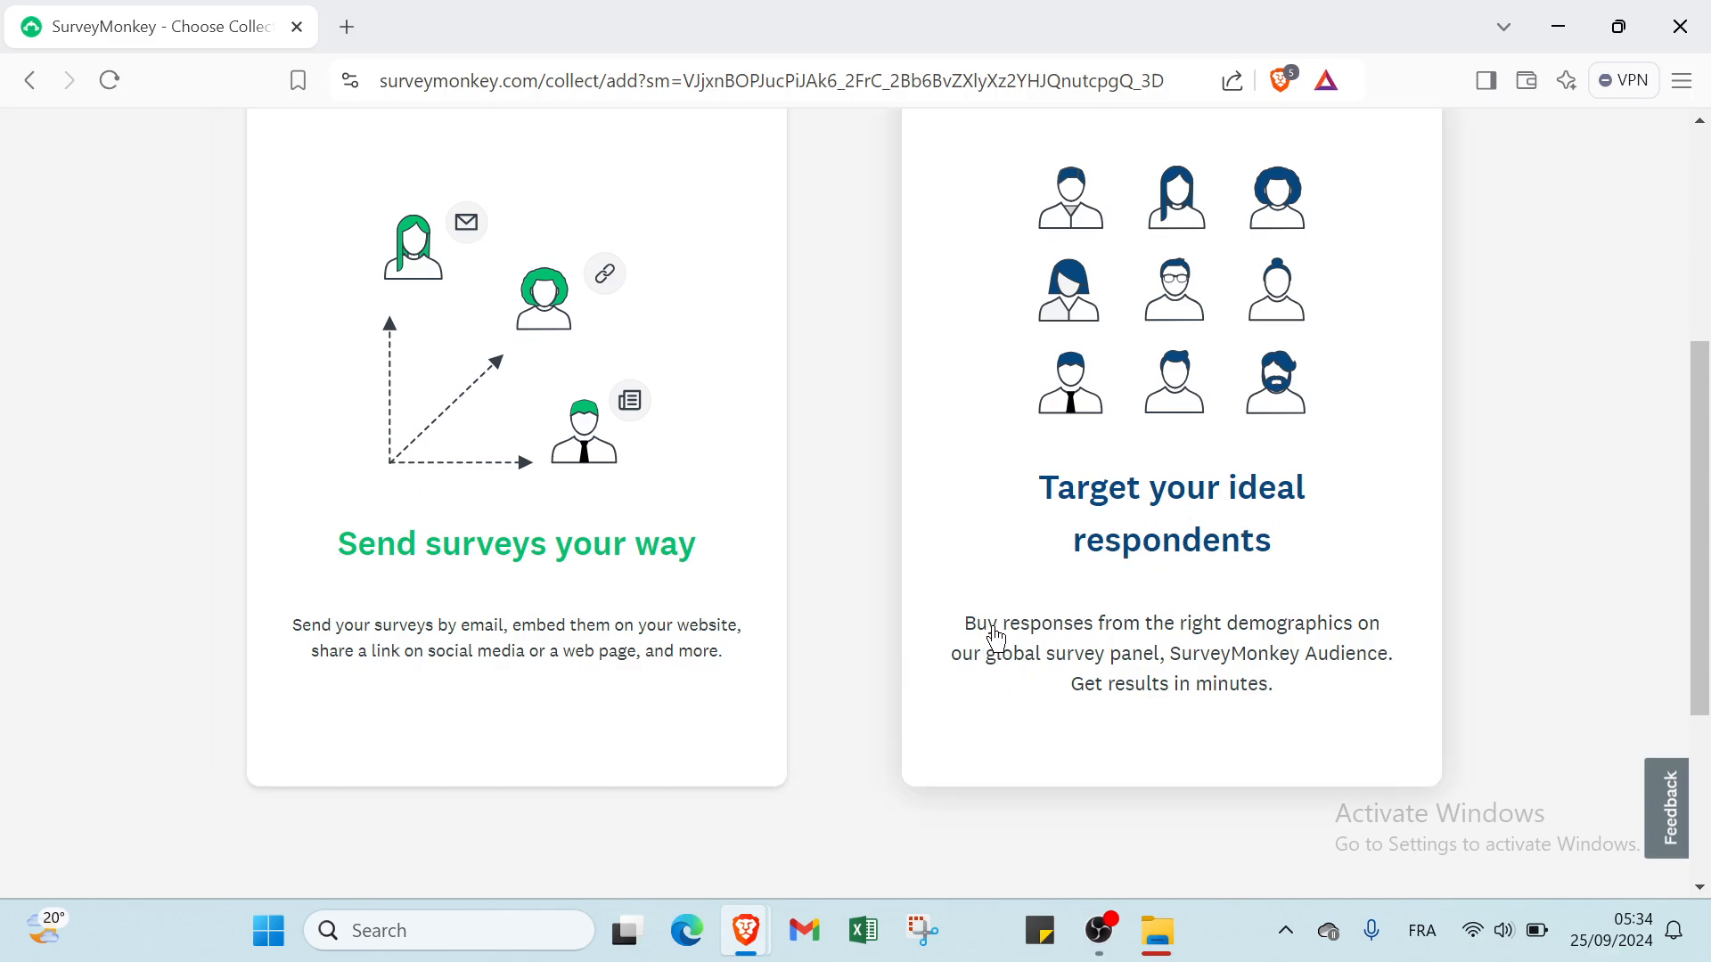
{"action": "scroll", "coordinate": [1115, 654], "scroll_direction": "up", "scroll_amount": 2}
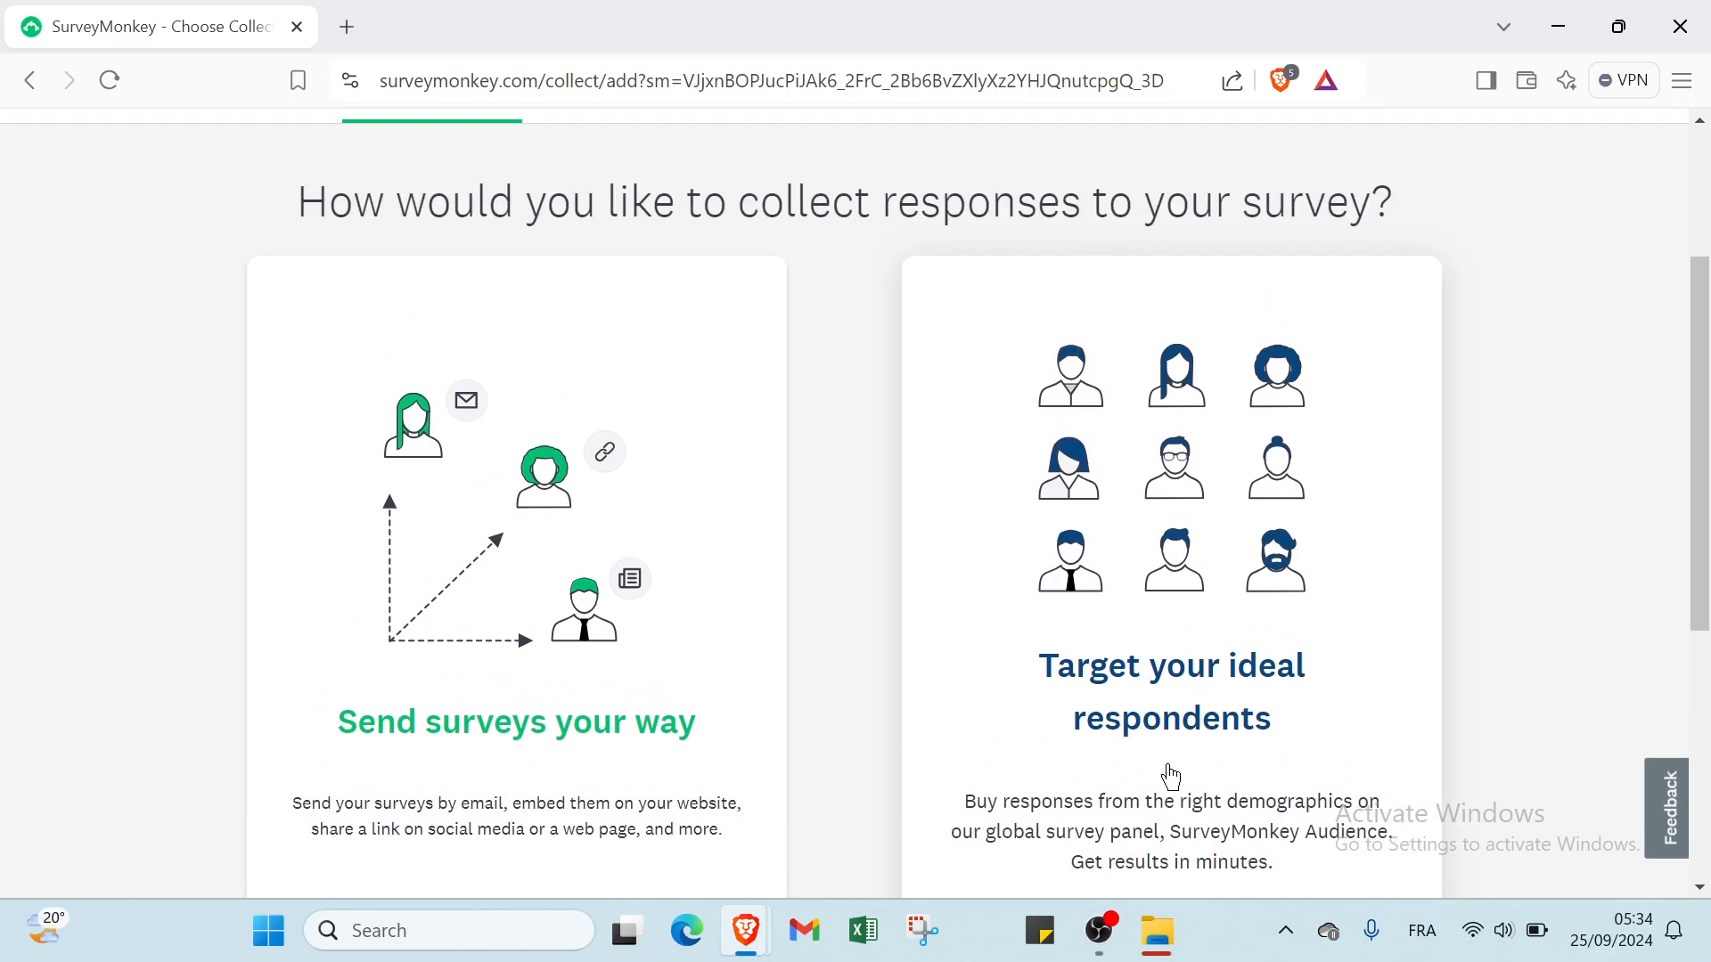
{"action": "scroll", "coordinate": [1171, 777], "scroll_direction": "down", "scroll_amount": 1}
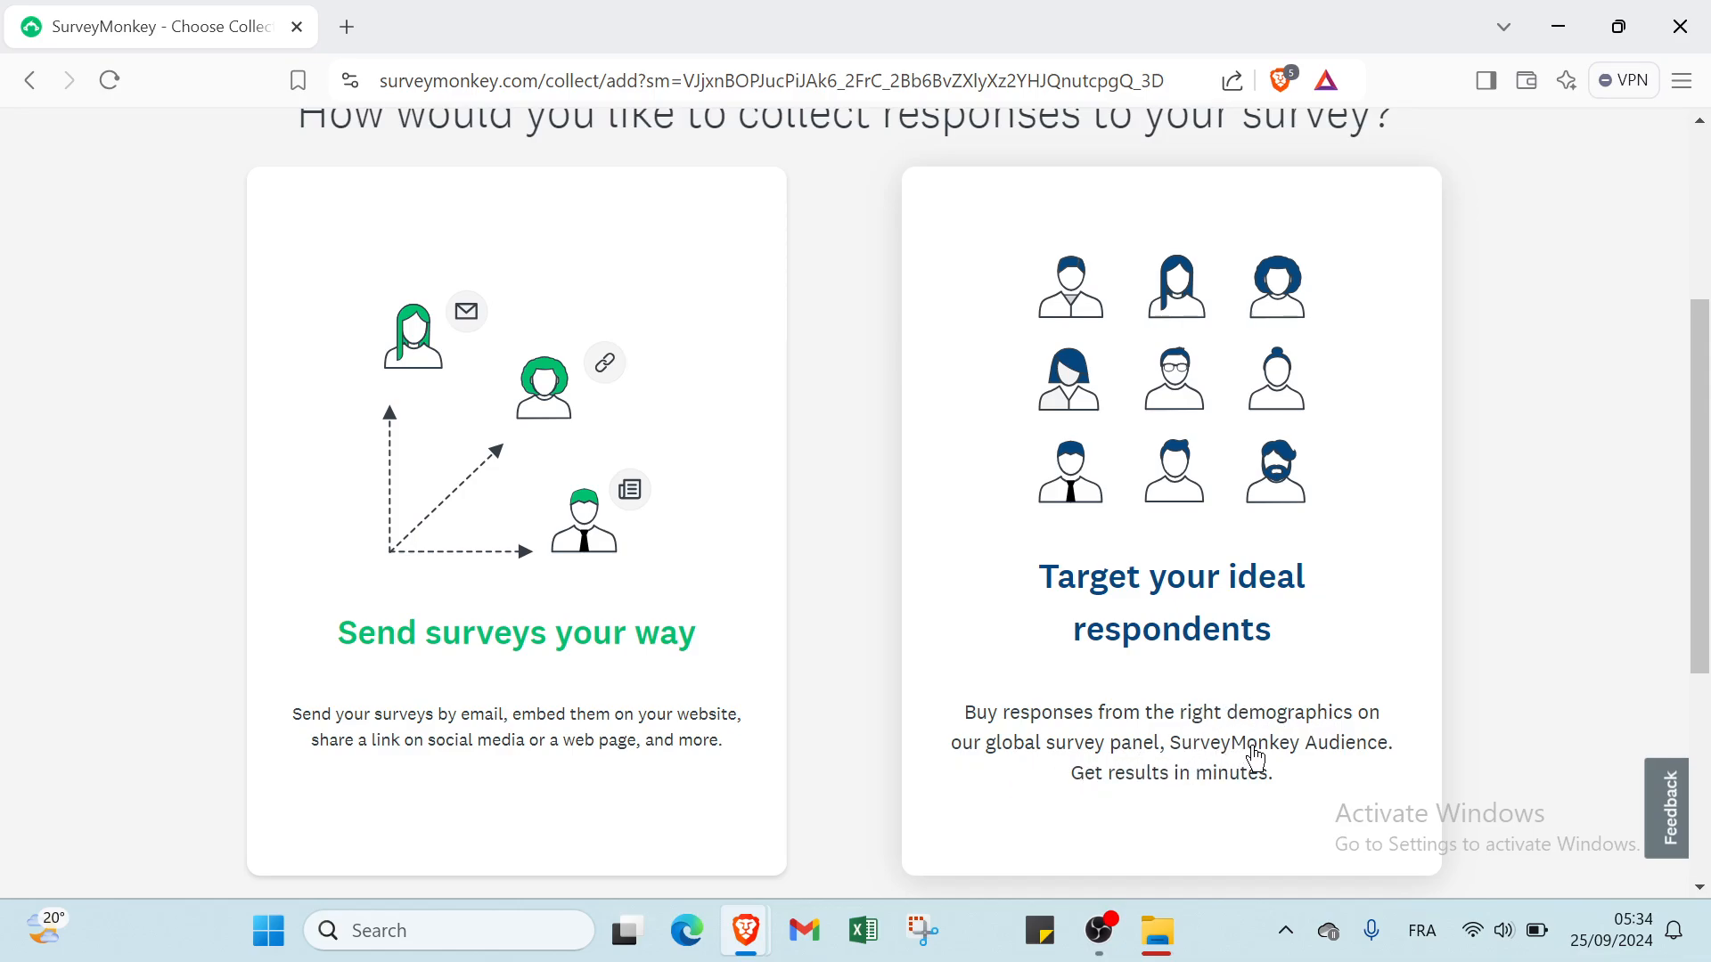
- Open the survey's results analysis page and read through the available filter rules, from question and answers to response quality
{"action": "scroll", "coordinate": [1214, 806], "scroll_direction": "up", "scroll_amount": 4}
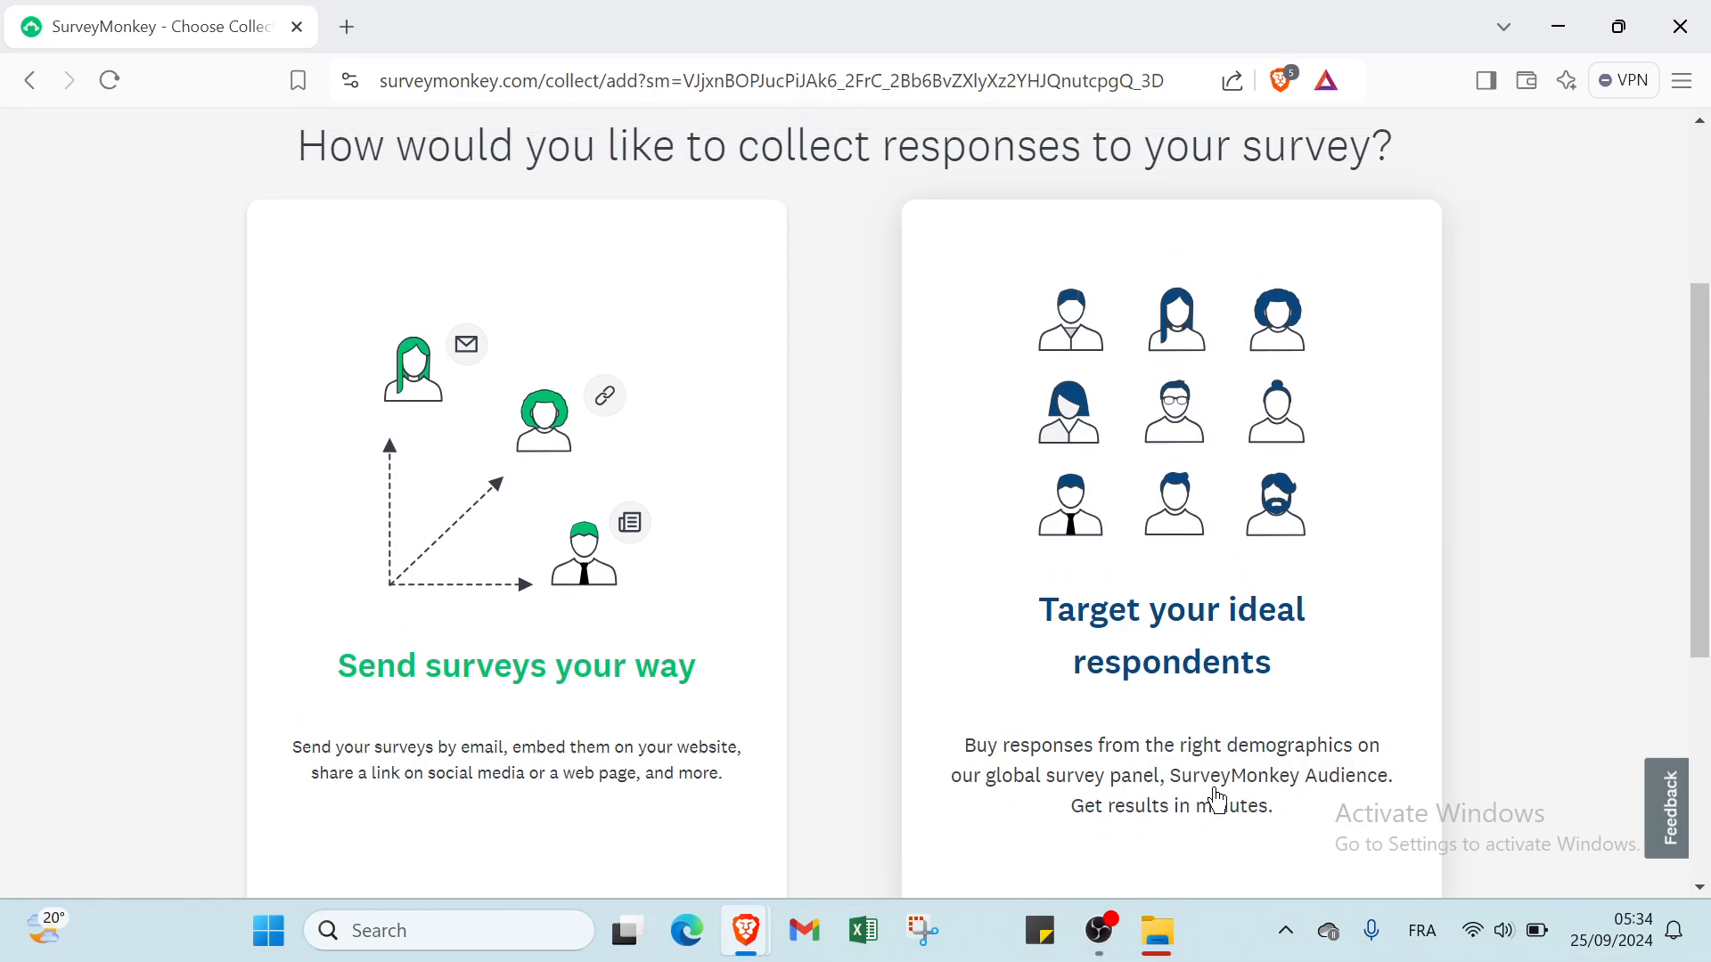
{"action": "left_click", "coordinate": [690, 379]}
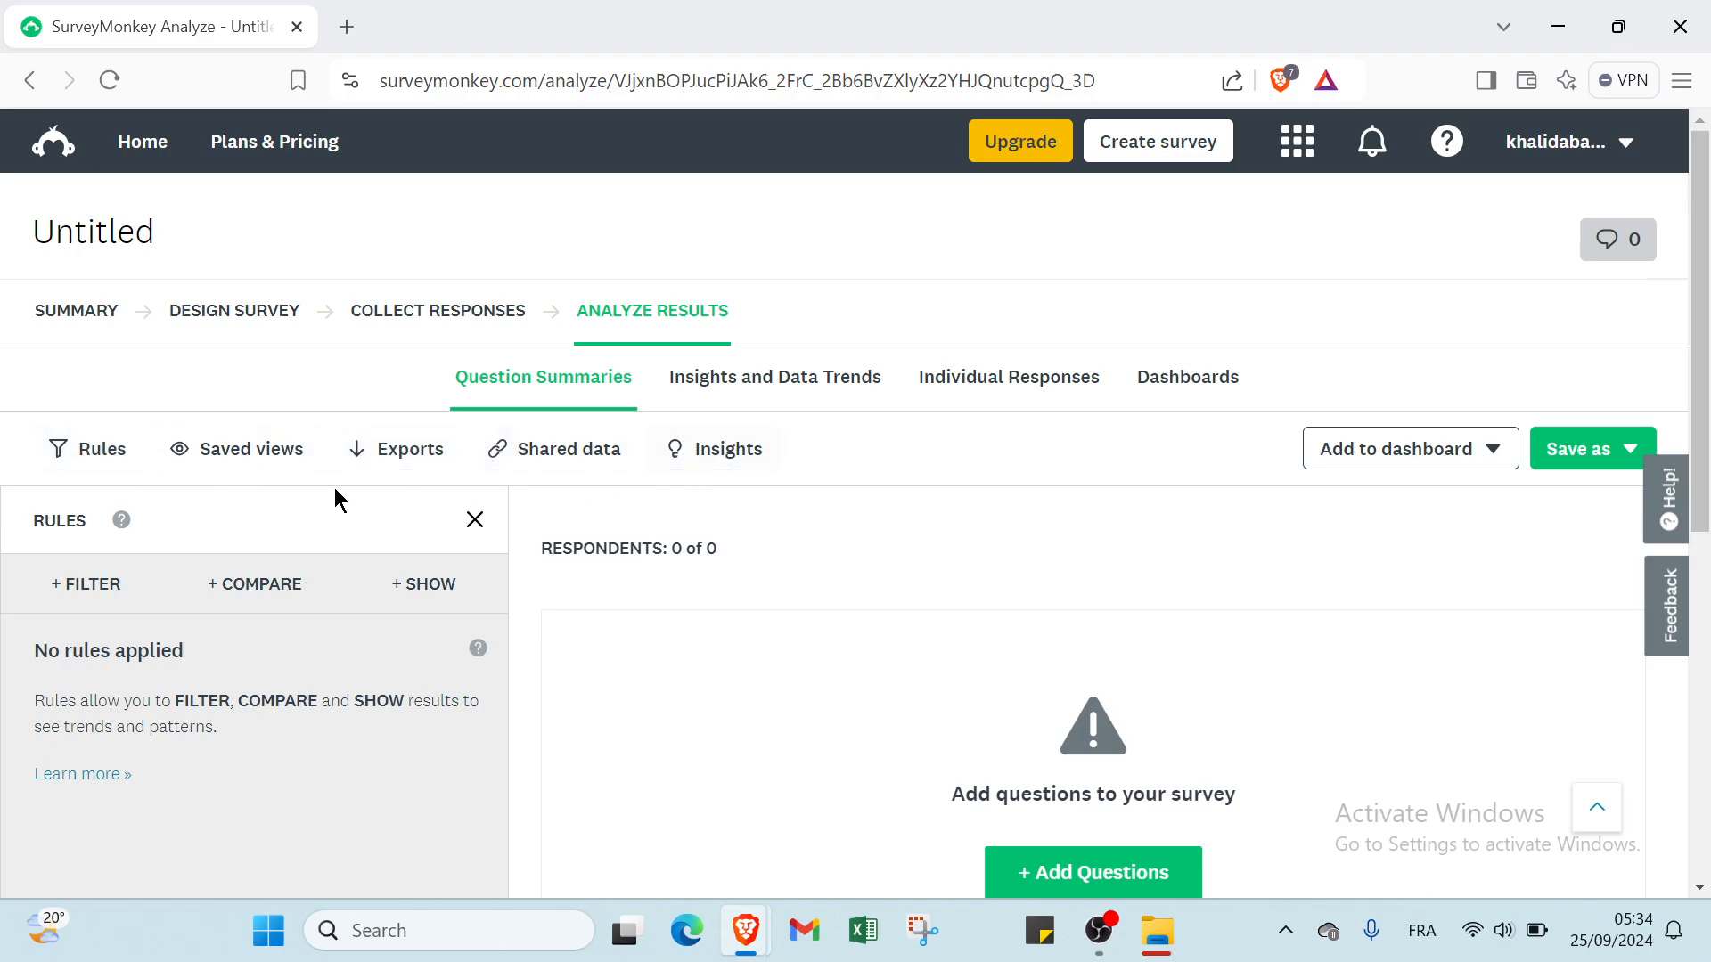
{"action": "left_click", "coordinate": [116, 578]}
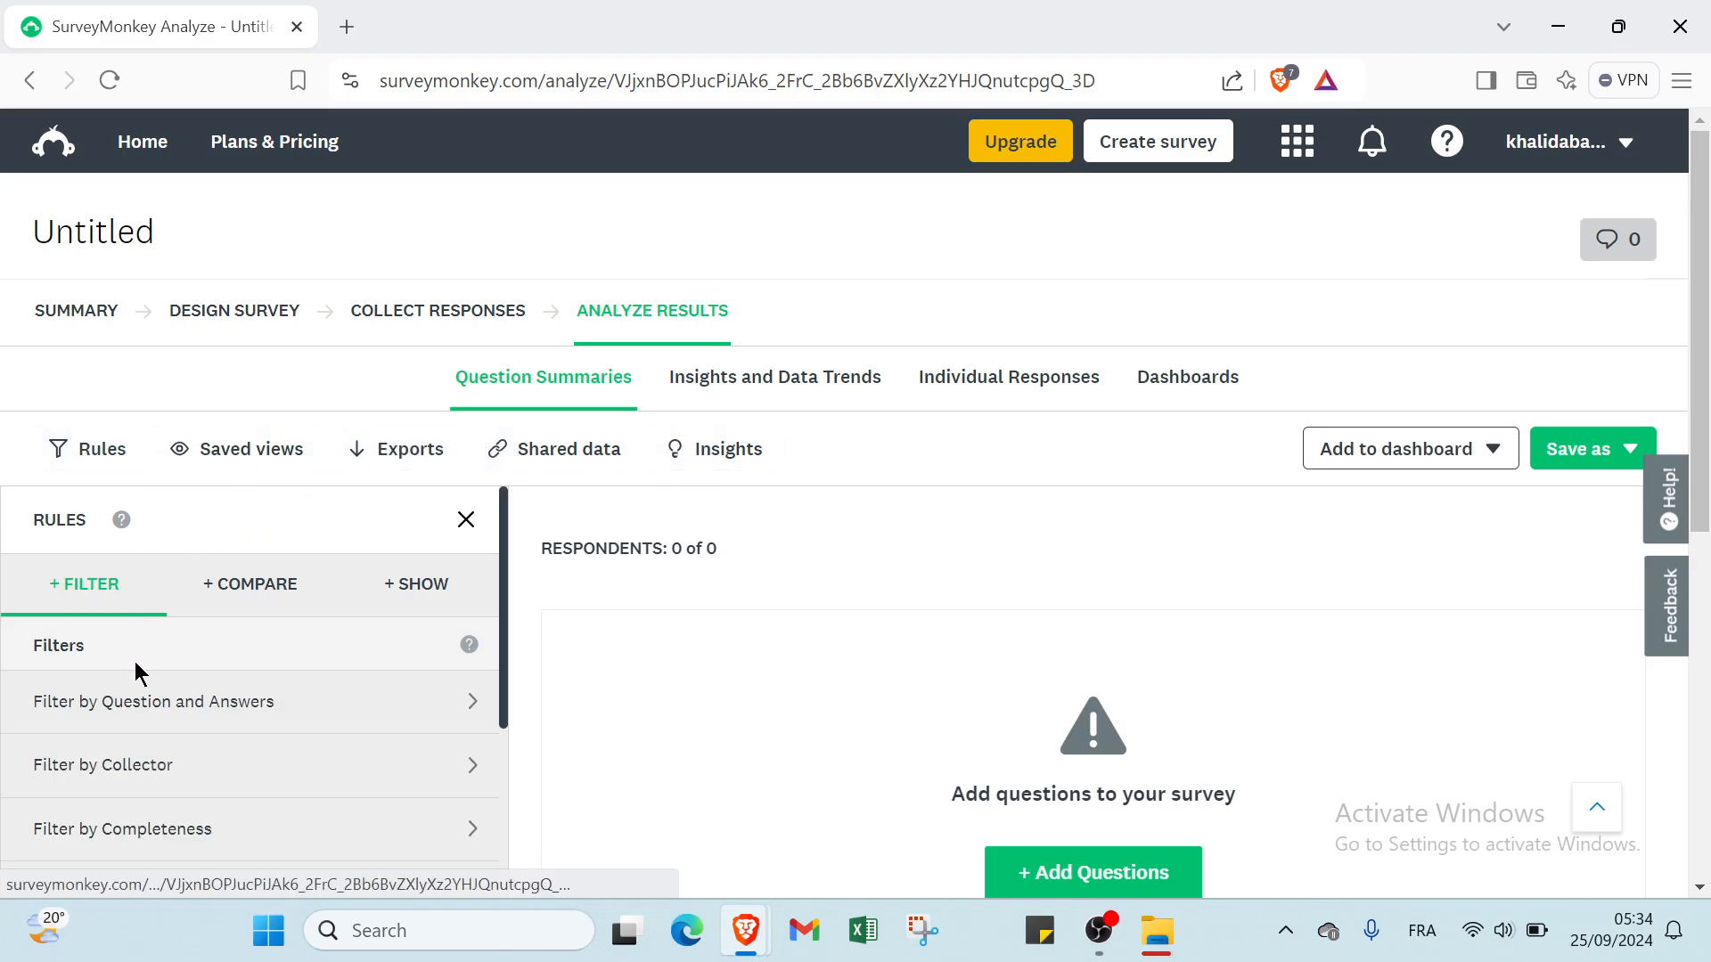
{"action": "scroll", "coordinate": [125, 713], "scroll_direction": "down", "scroll_amount": 2}
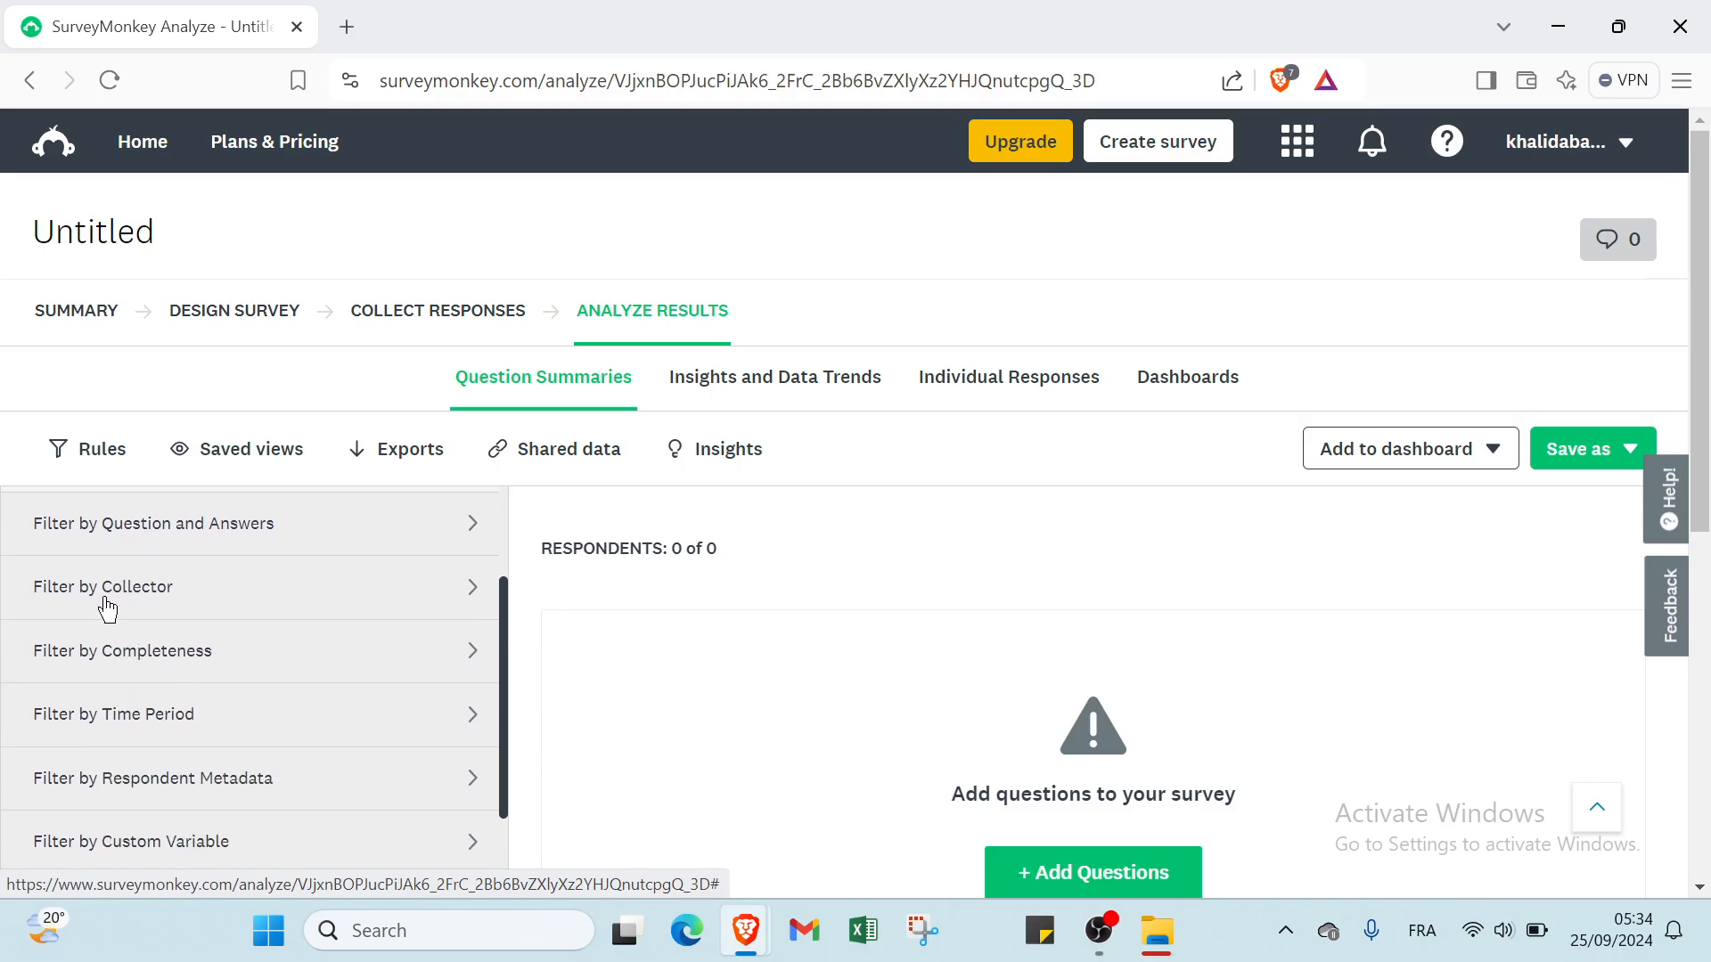
{"action": "scroll", "coordinate": [125, 664], "scroll_direction": "down", "scroll_amount": 1}
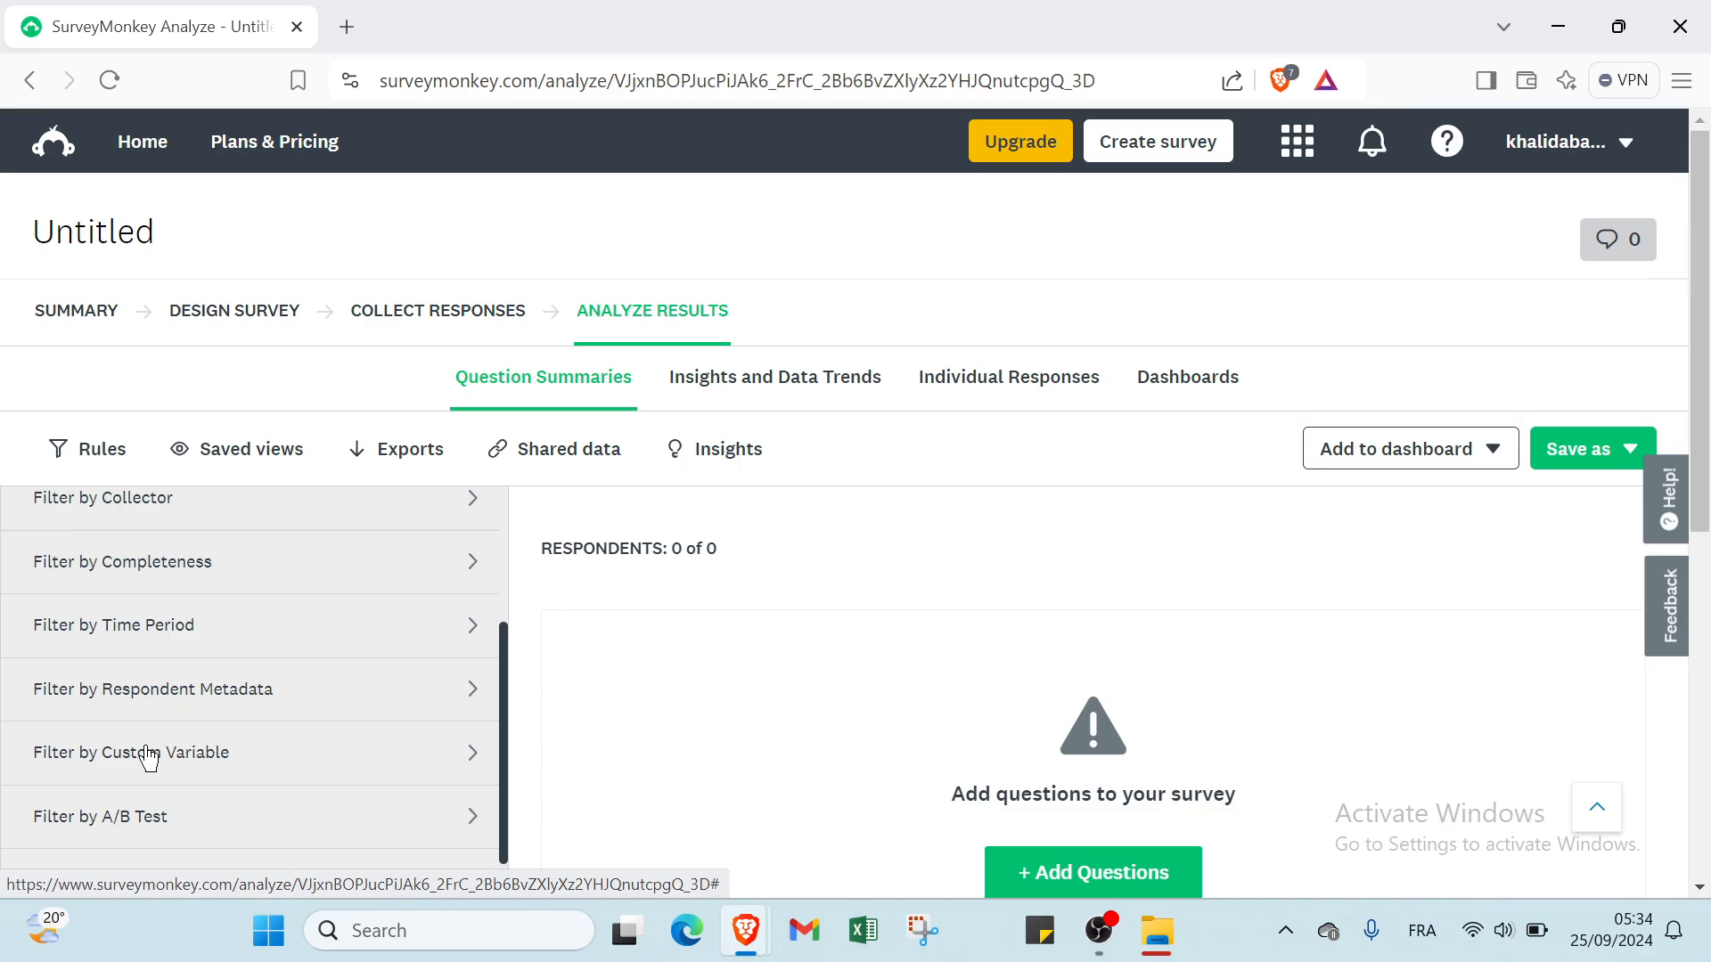
{"action": "scroll", "coordinate": [138, 818], "scroll_direction": "down", "scroll_amount": 1}
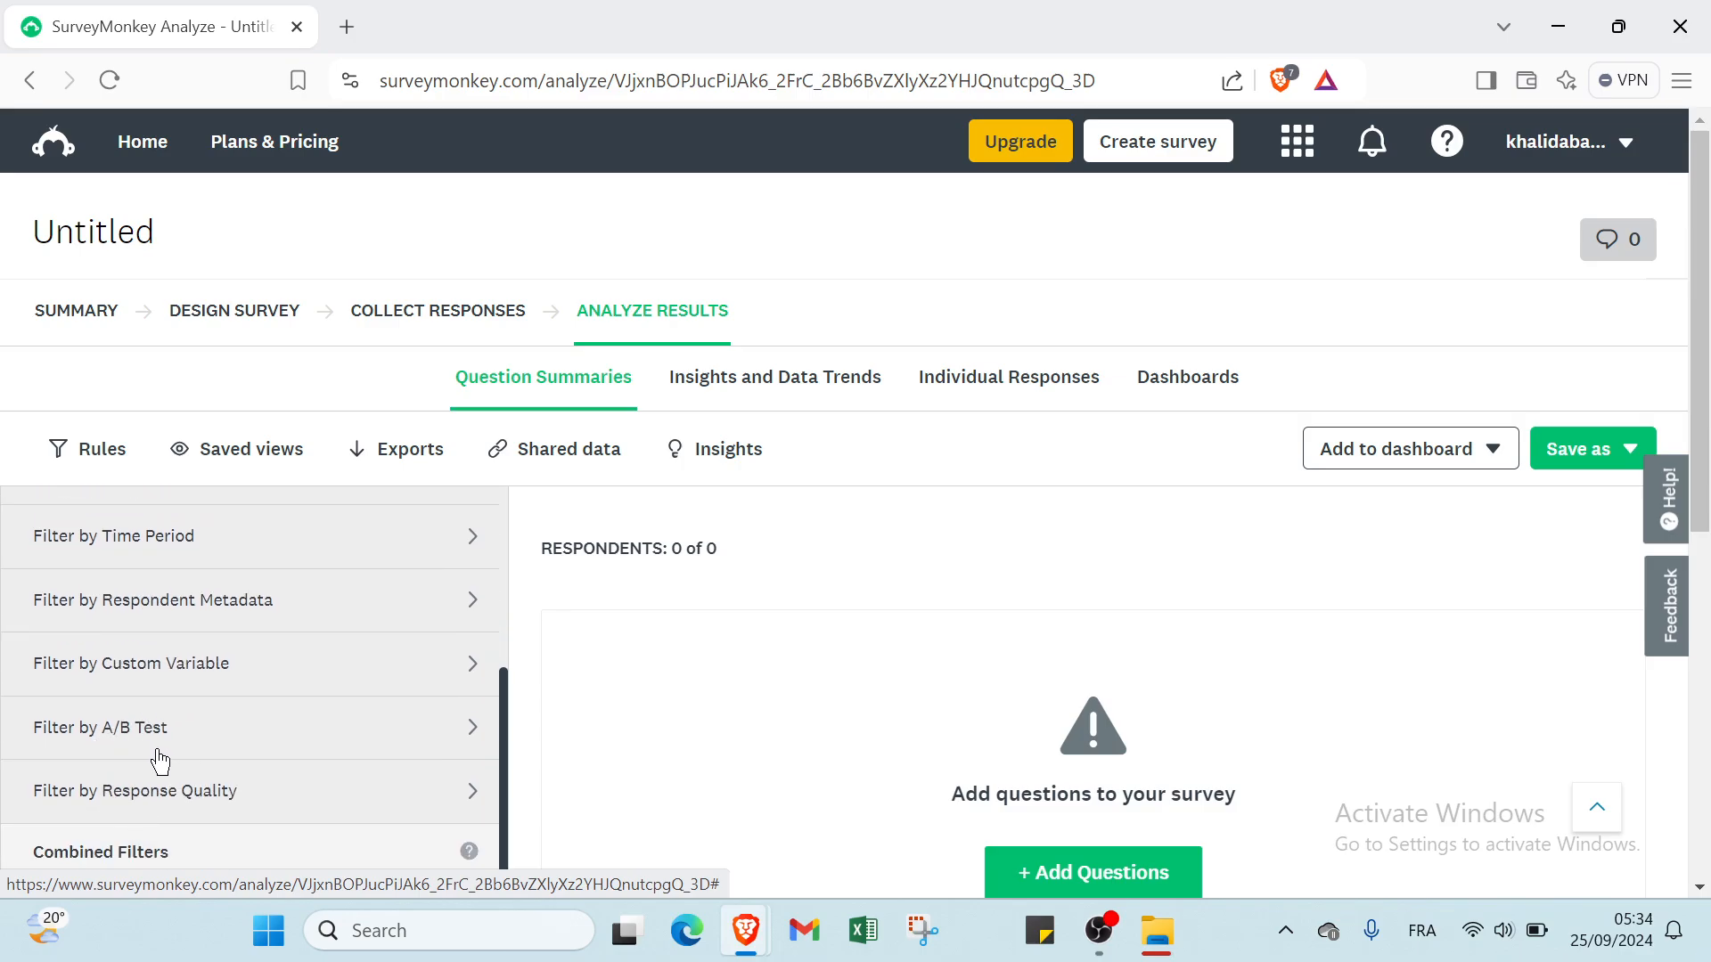
- Review the saved views, exports, shared data and insights sections of the results analysis, ending back at the rules
{"action": "left_click", "coordinate": [288, 457]}
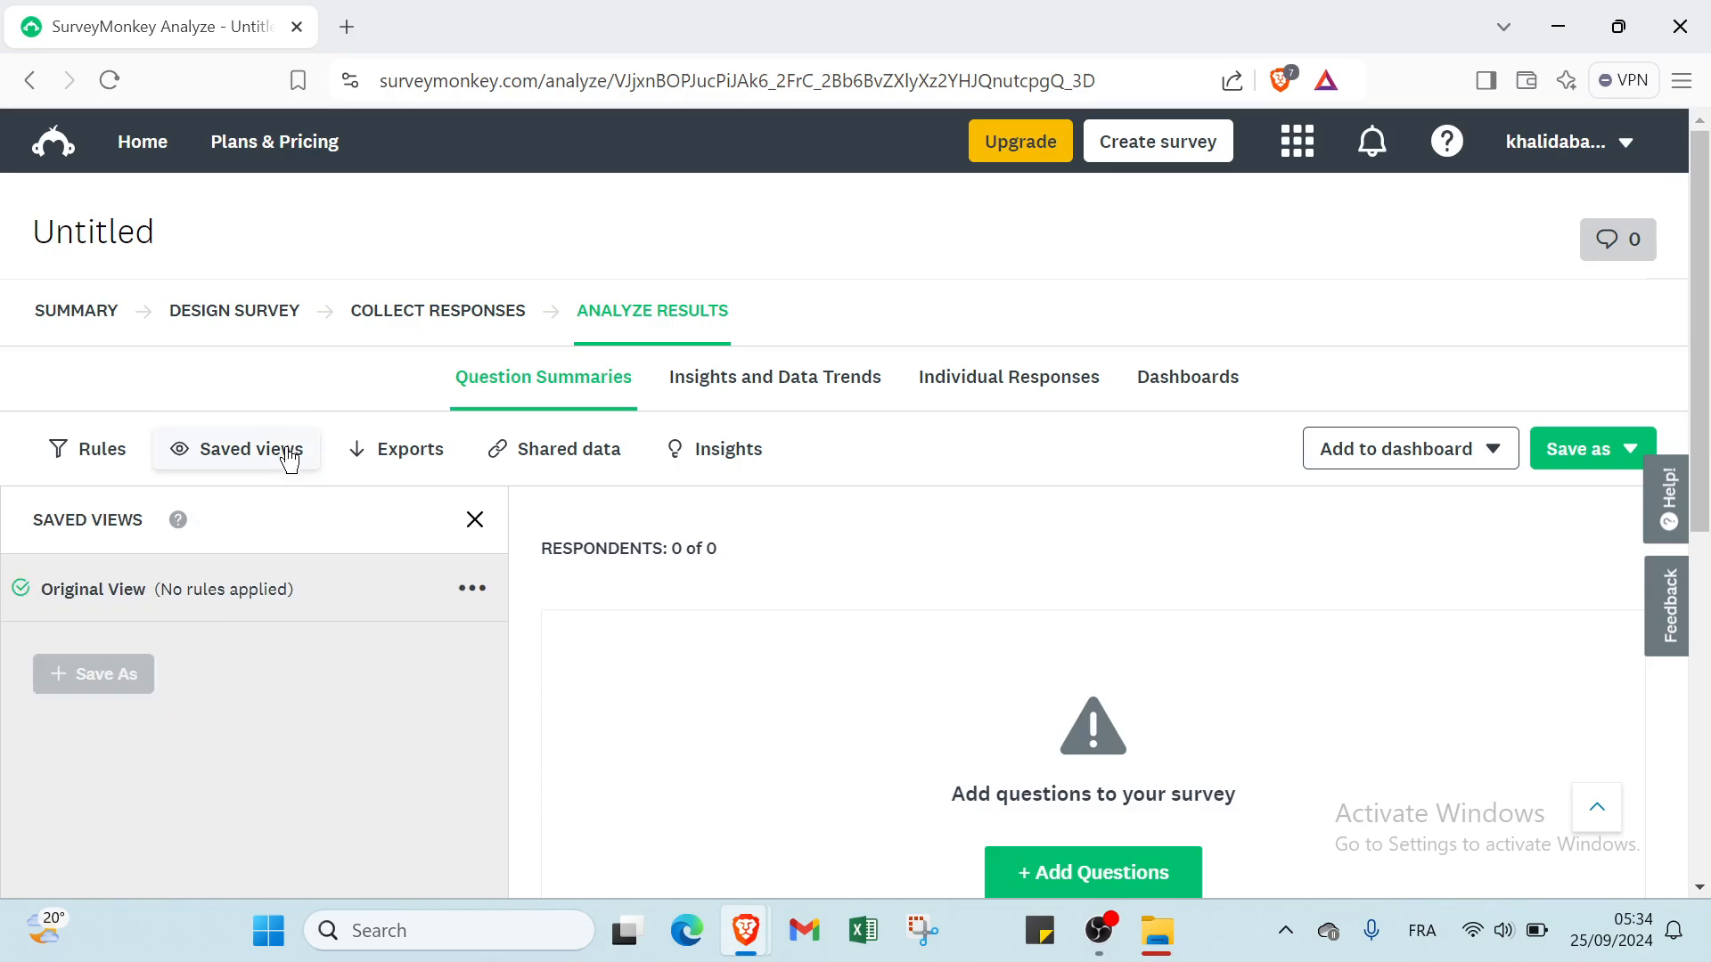
{"action": "left_click", "coordinate": [360, 465]}
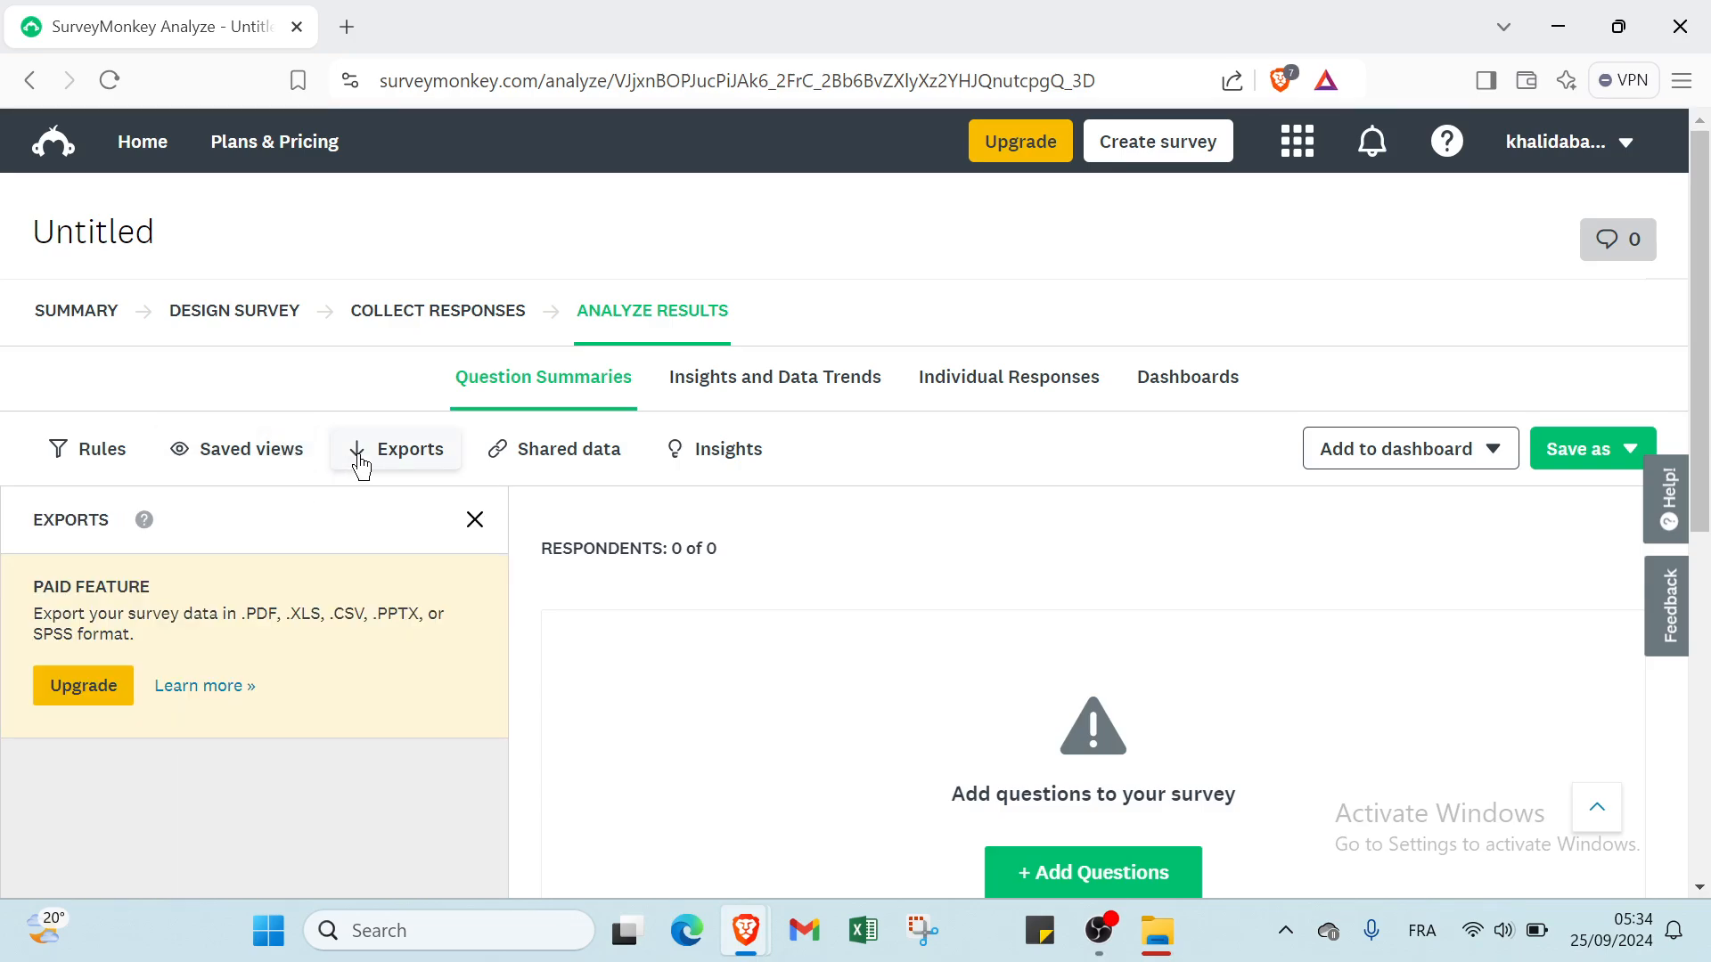
{"action": "left_click", "coordinate": [547, 466]}
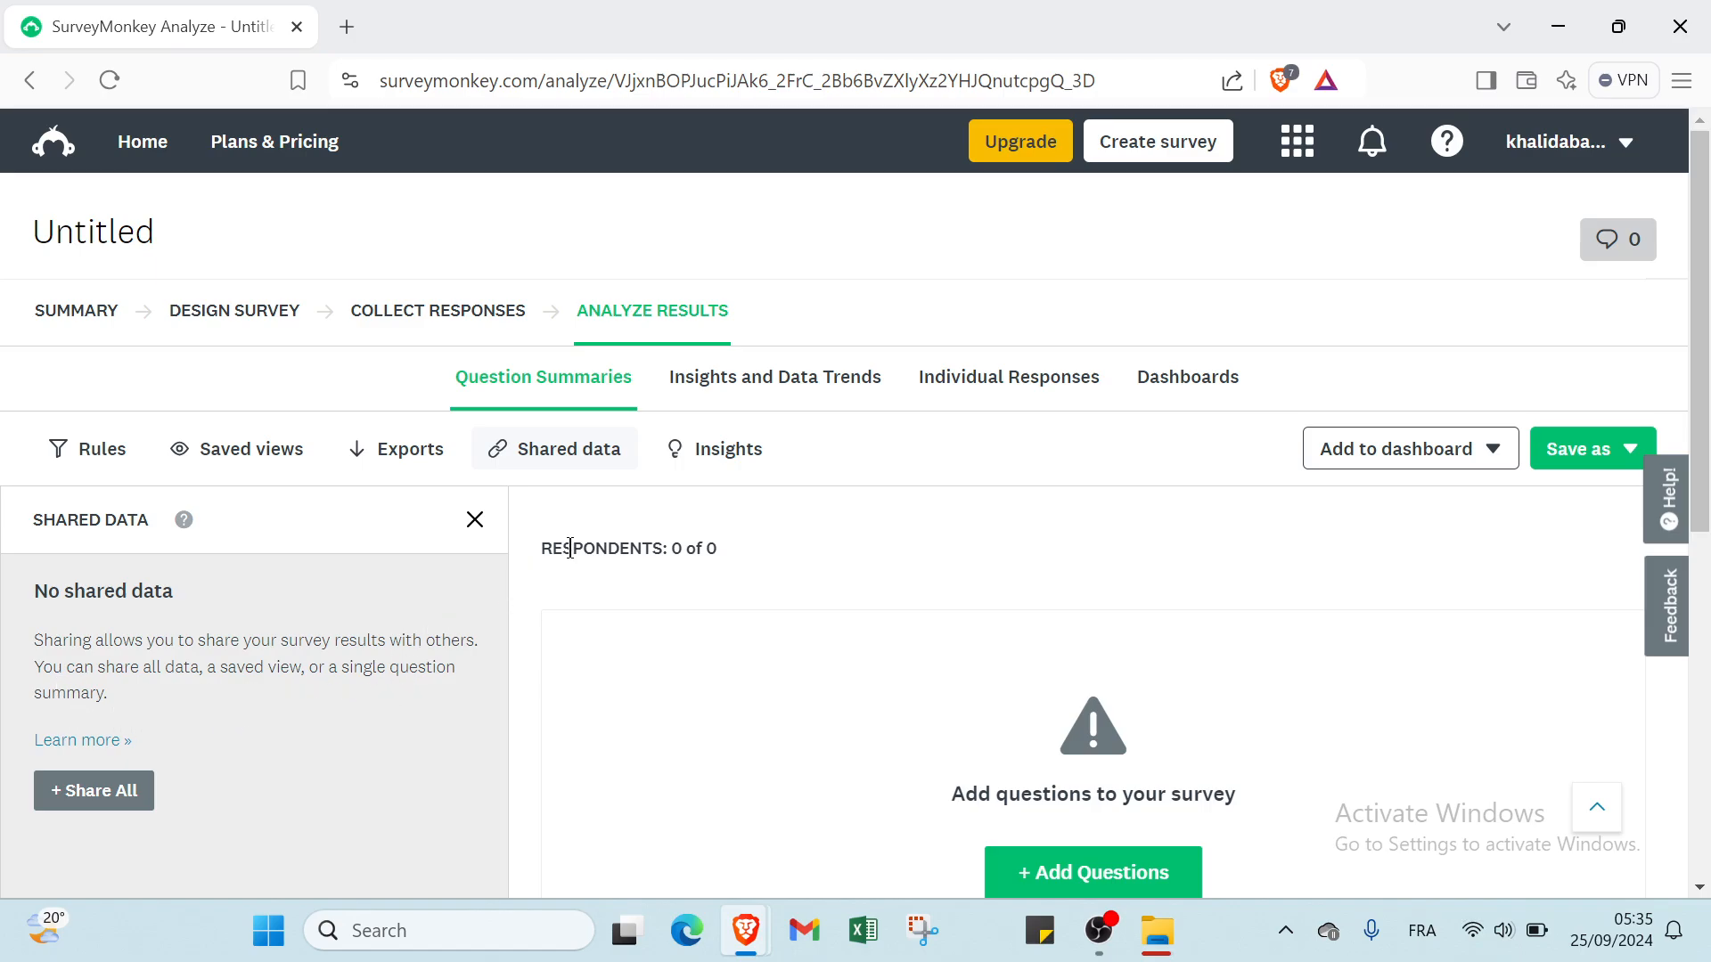
{"action": "left_click", "coordinate": [684, 456]}
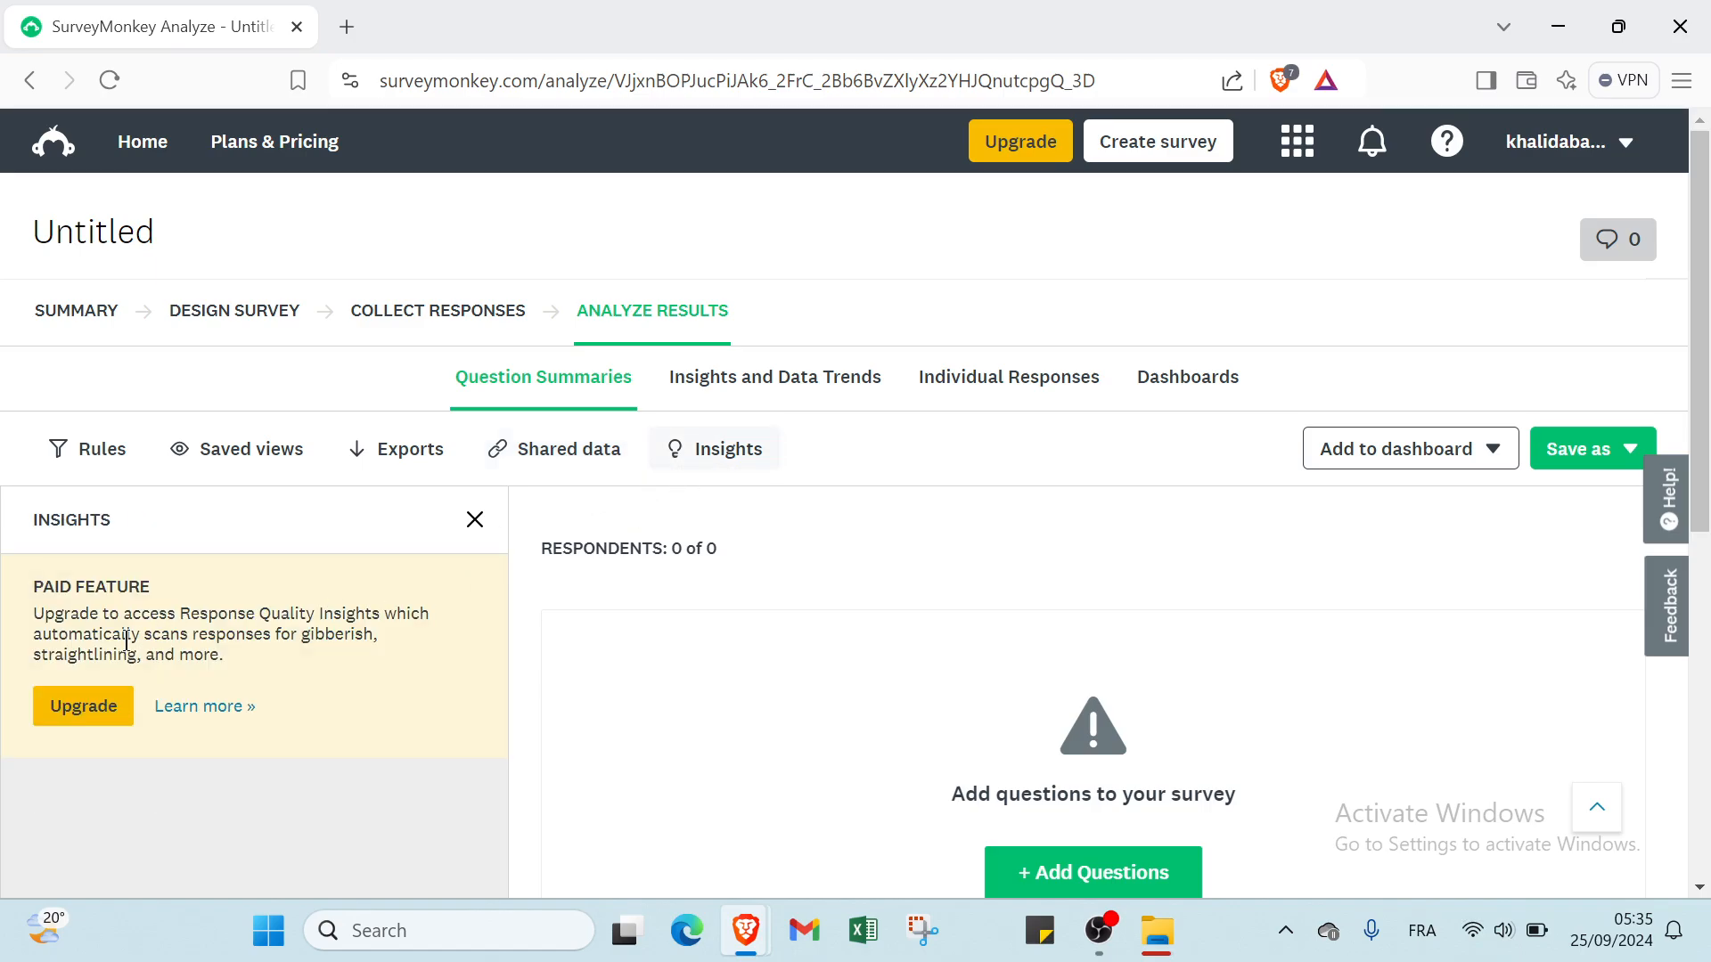
{"action": "left_click", "coordinate": [82, 465]}
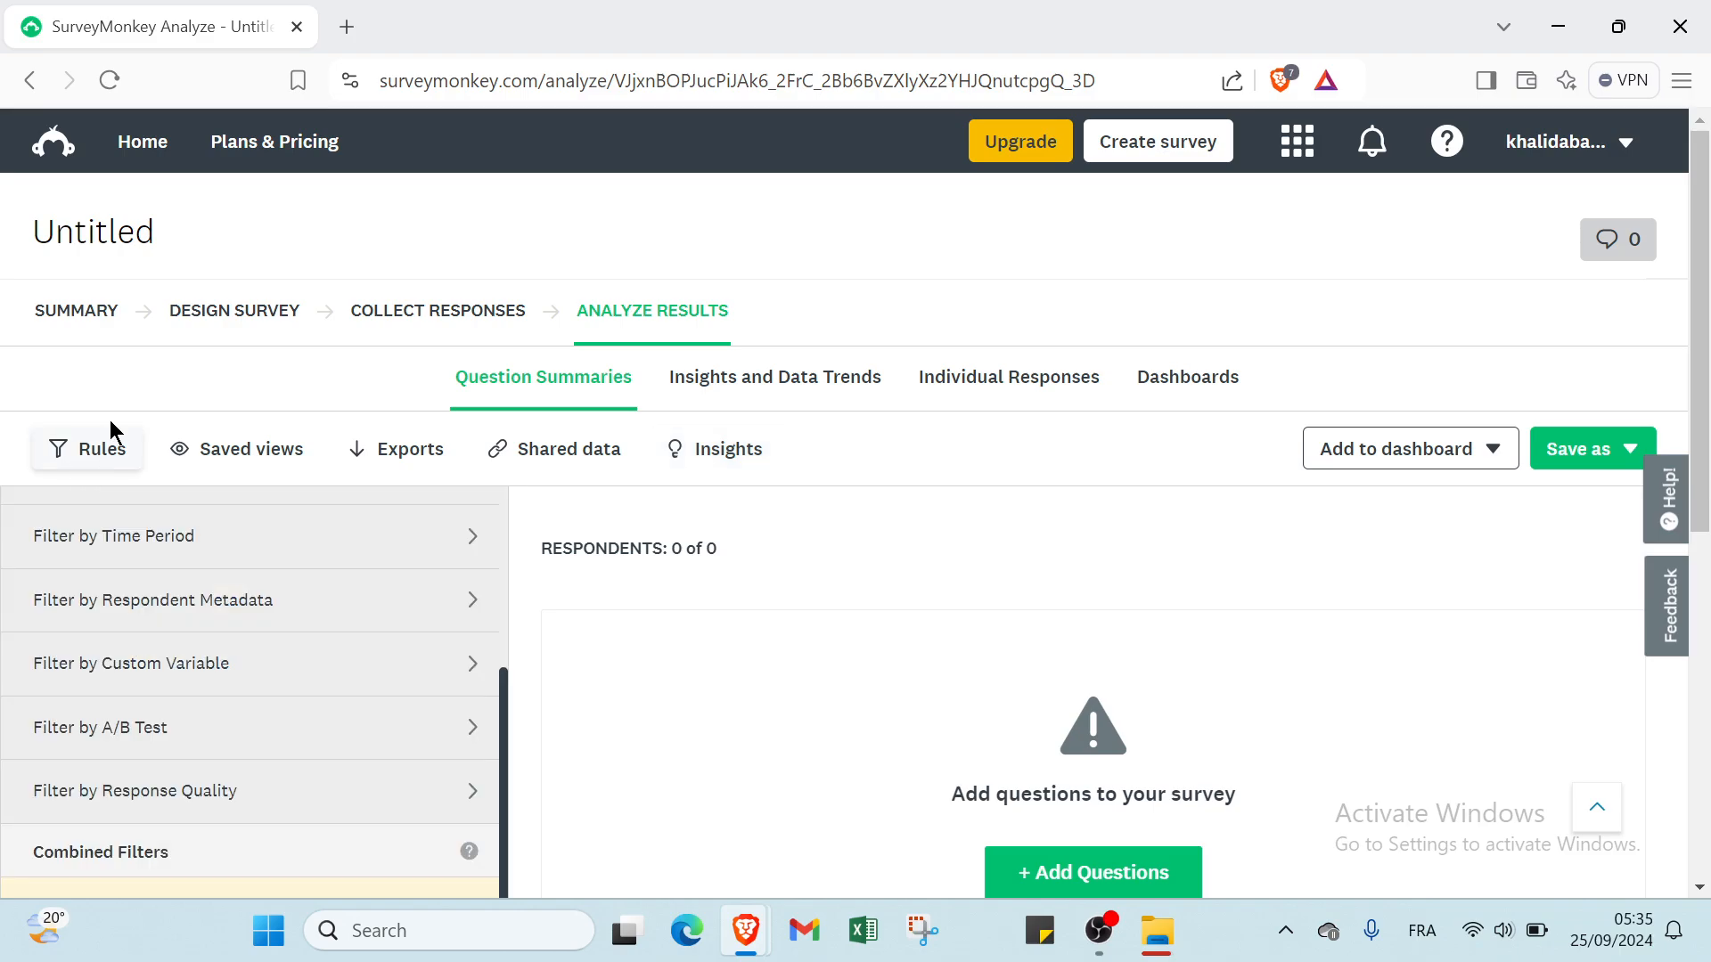
- Return to the survey designer and look over its style themes and the survey page
{"action": "left_click", "coordinate": [230, 317]}
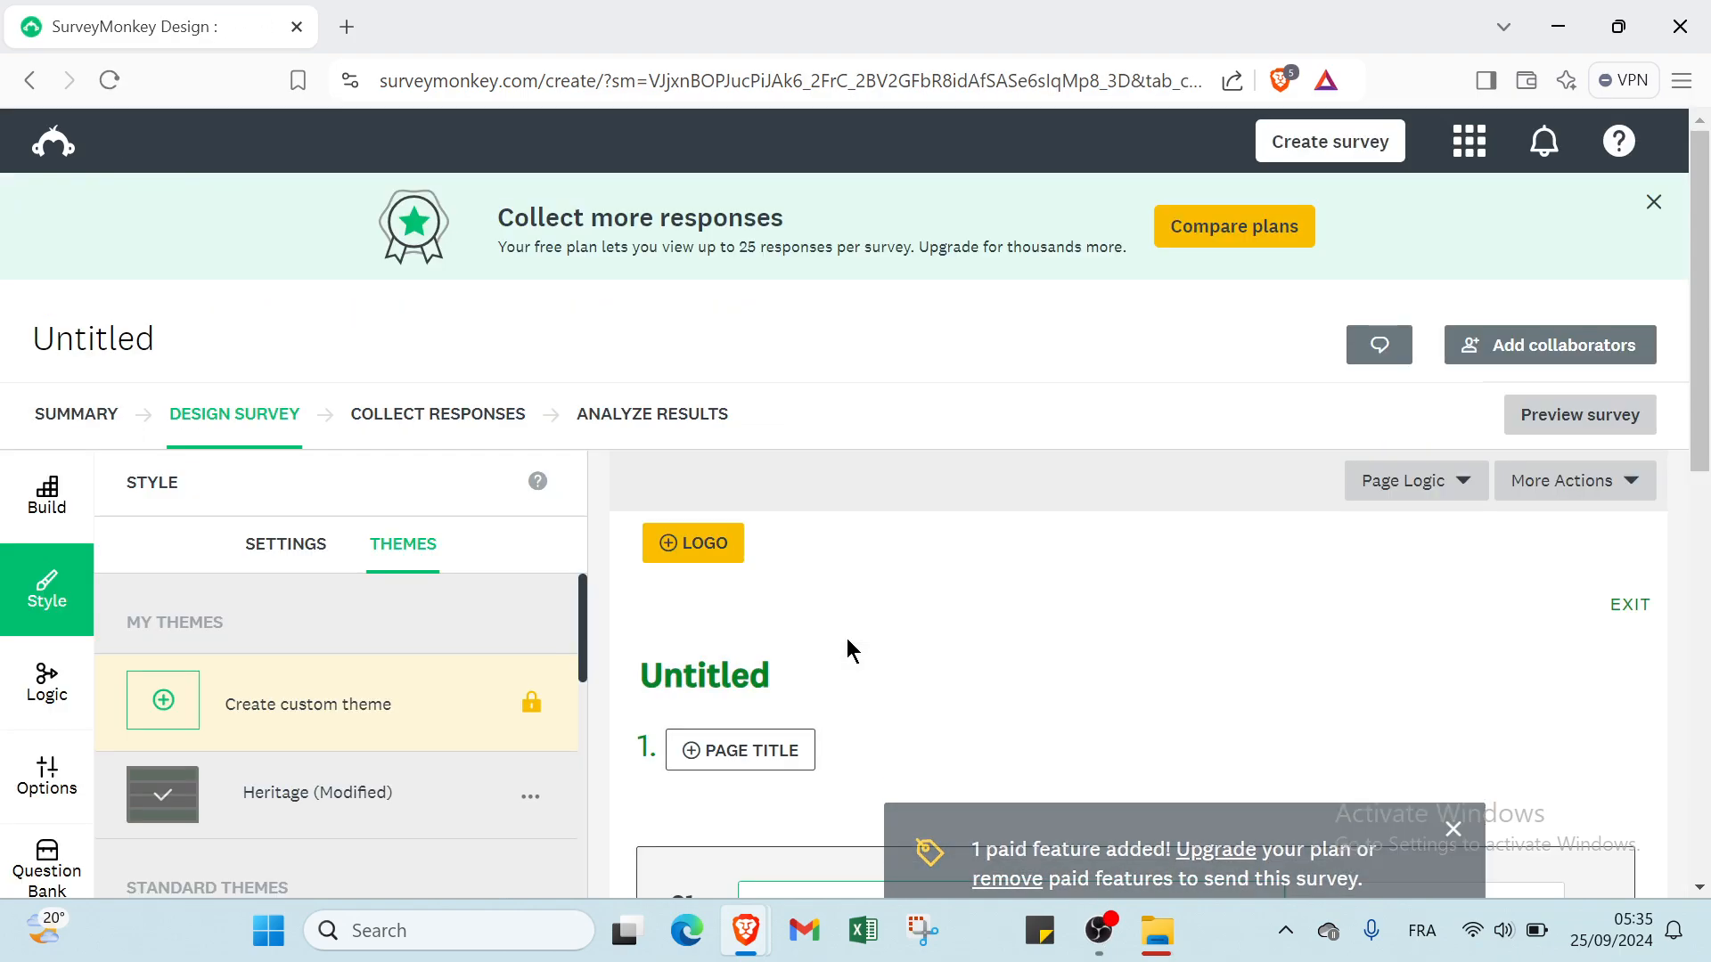
{"action": "scroll", "coordinate": [409, 665], "scroll_direction": "down", "scroll_amount": 1}
{"action": "scroll", "coordinate": [356, 725], "scroll_direction": "up", "scroll_amount": 1}
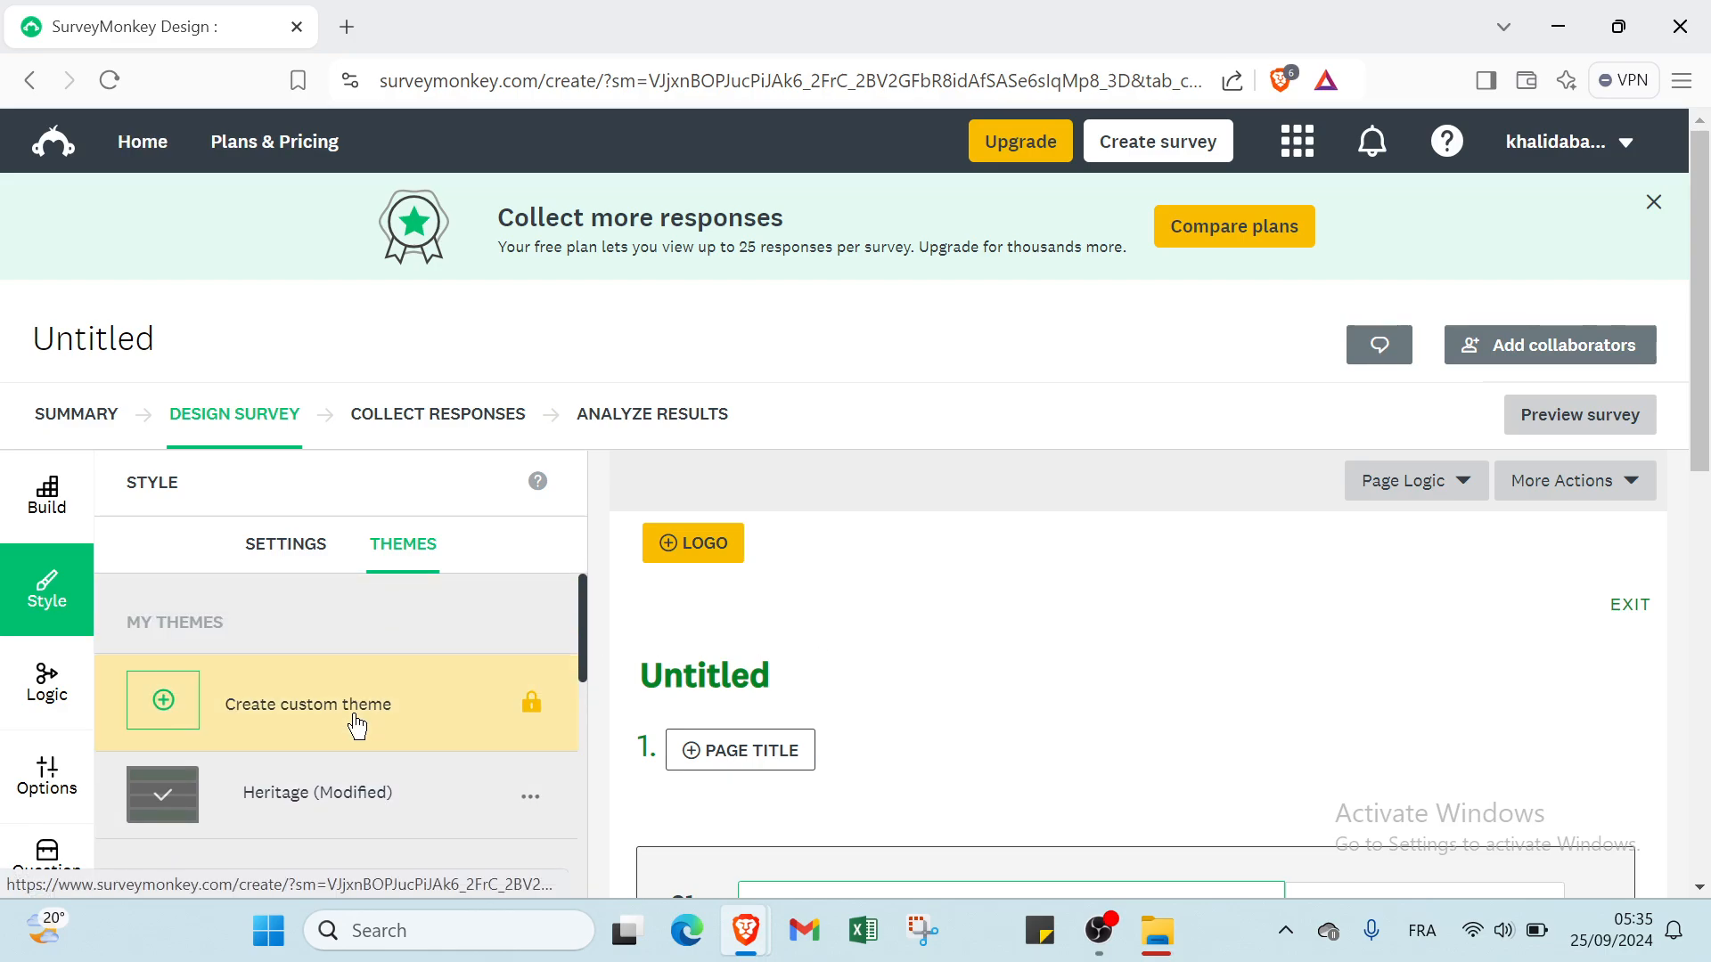